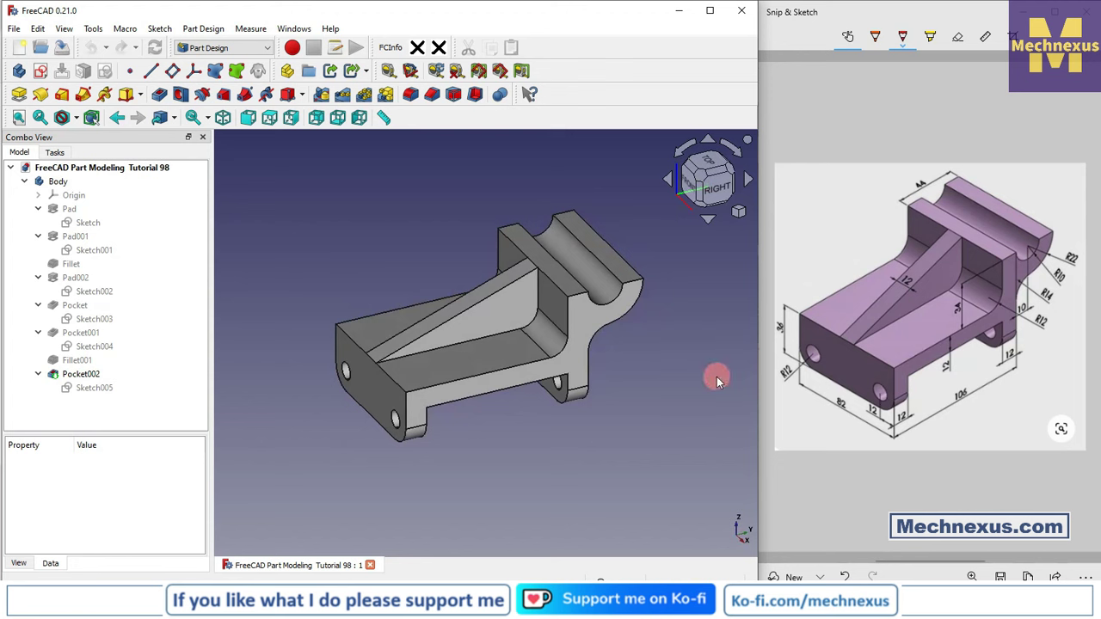
- Orbit the finished bracket to reveal its underside, mounting lugs and holes
drag(558, 438, 596, 448)
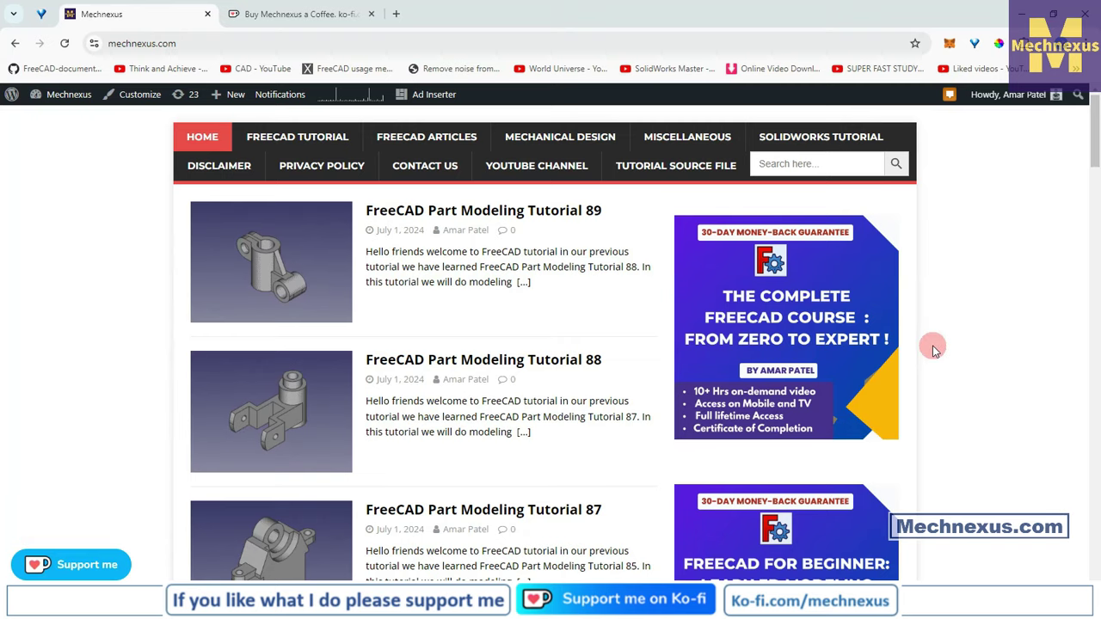
- Browse the Mechnexus tutorial posts 89–85, then move to the Ko-fi support page
scroll(935, 350, down, 3)
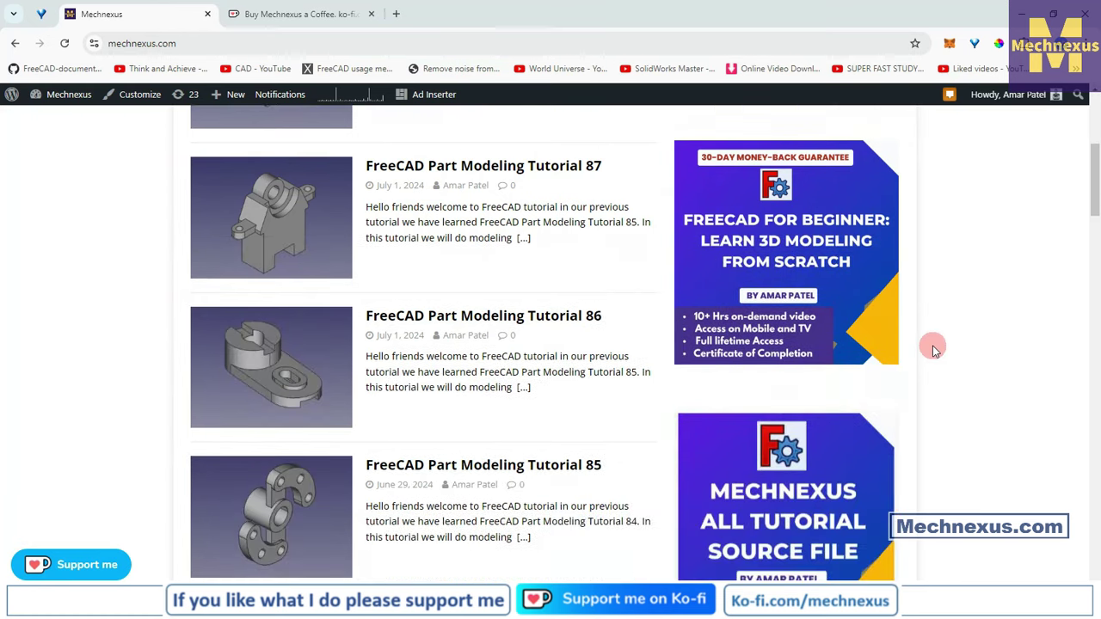
scroll(935, 350, up, 1)
scroll(936, 350, up, 2)
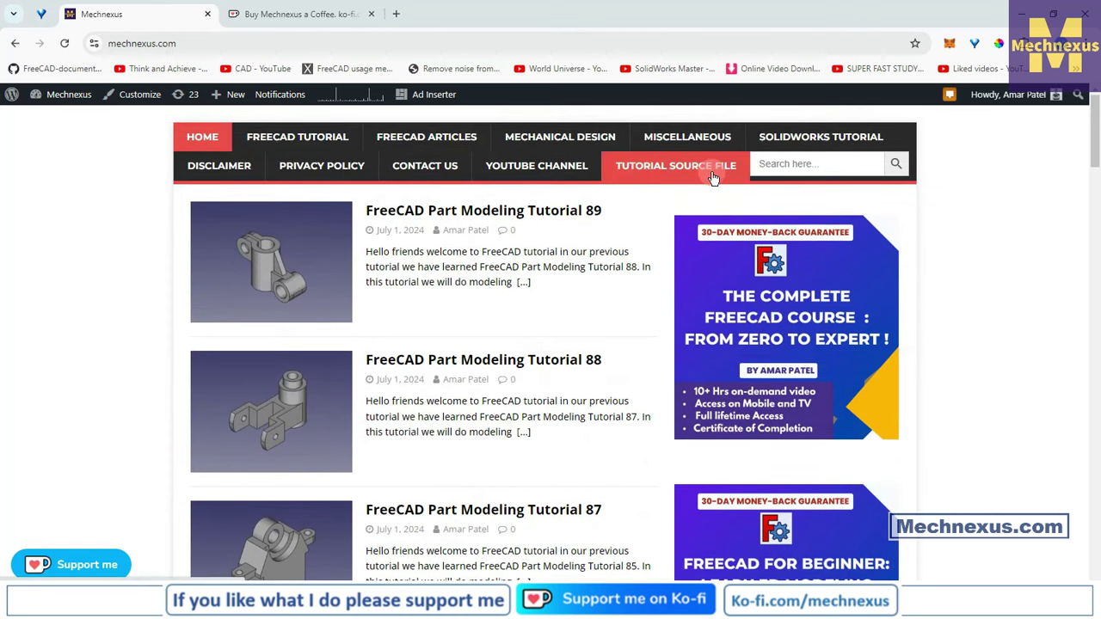
click(269, 17)
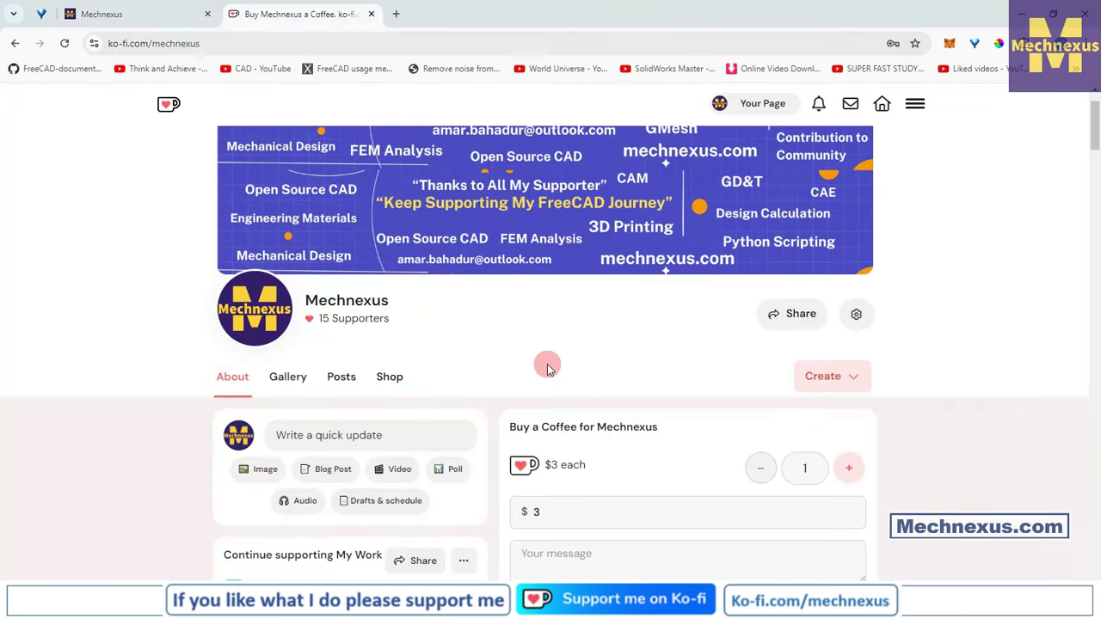
scroll(545, 361, up, 1)
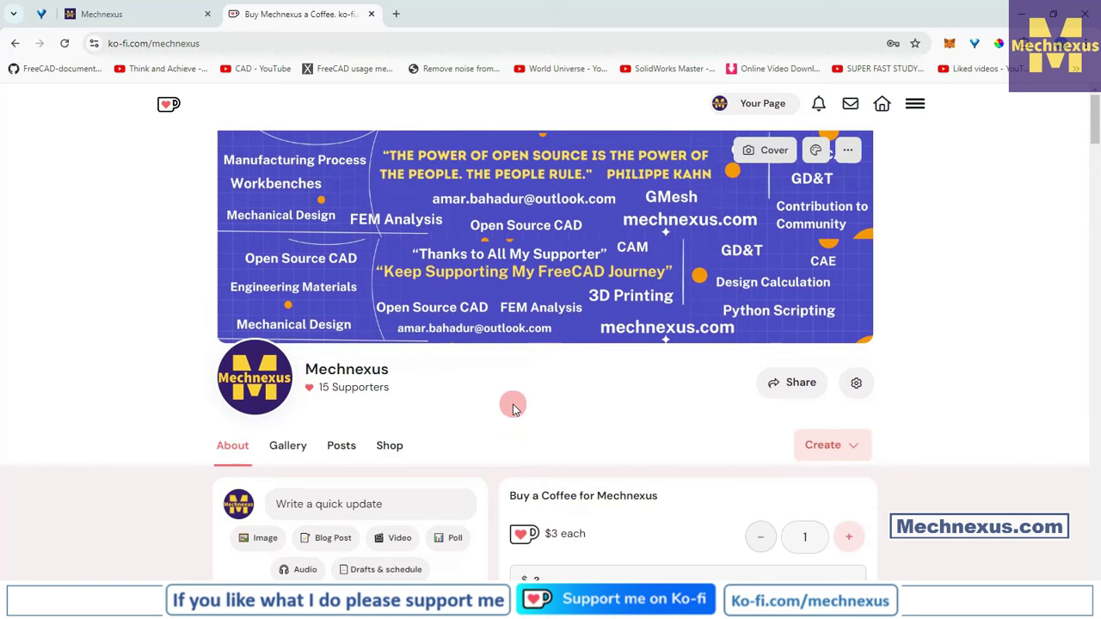
scroll(512, 407, down, 1)
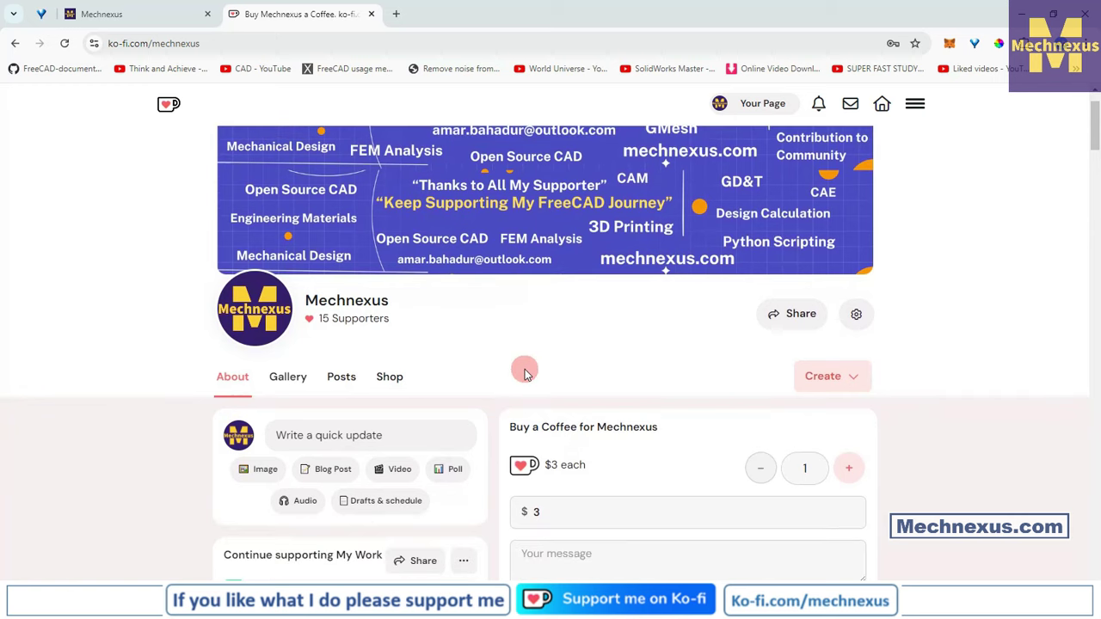
scroll(524, 370, down, 1)
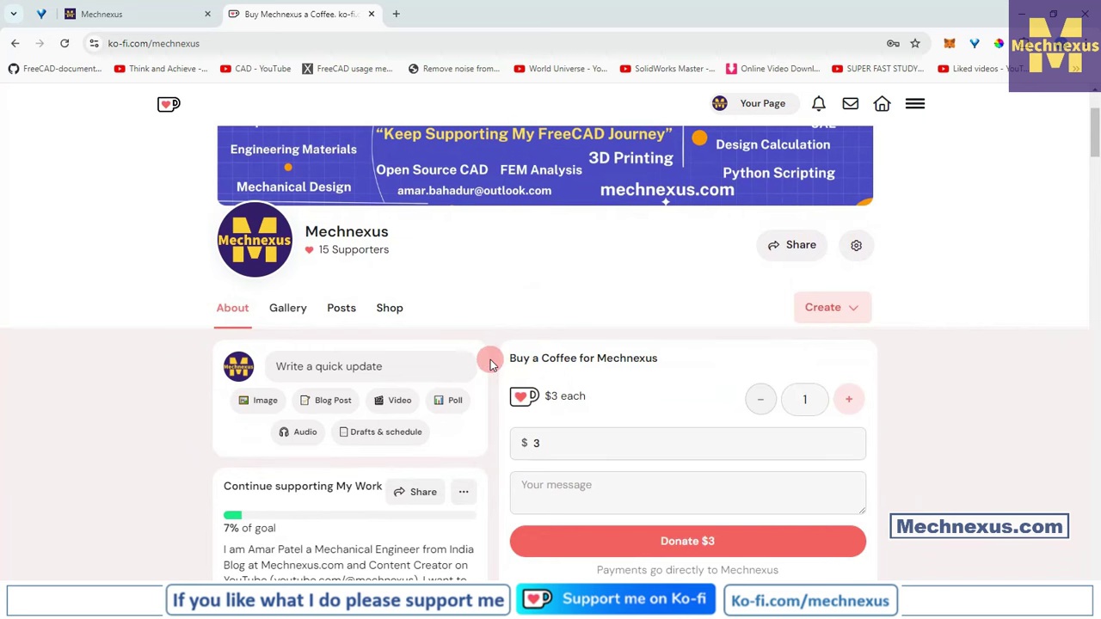
scroll(490, 364, down, 2)
scroll(490, 365, up, 2)
scroll(490, 365, up, 1)
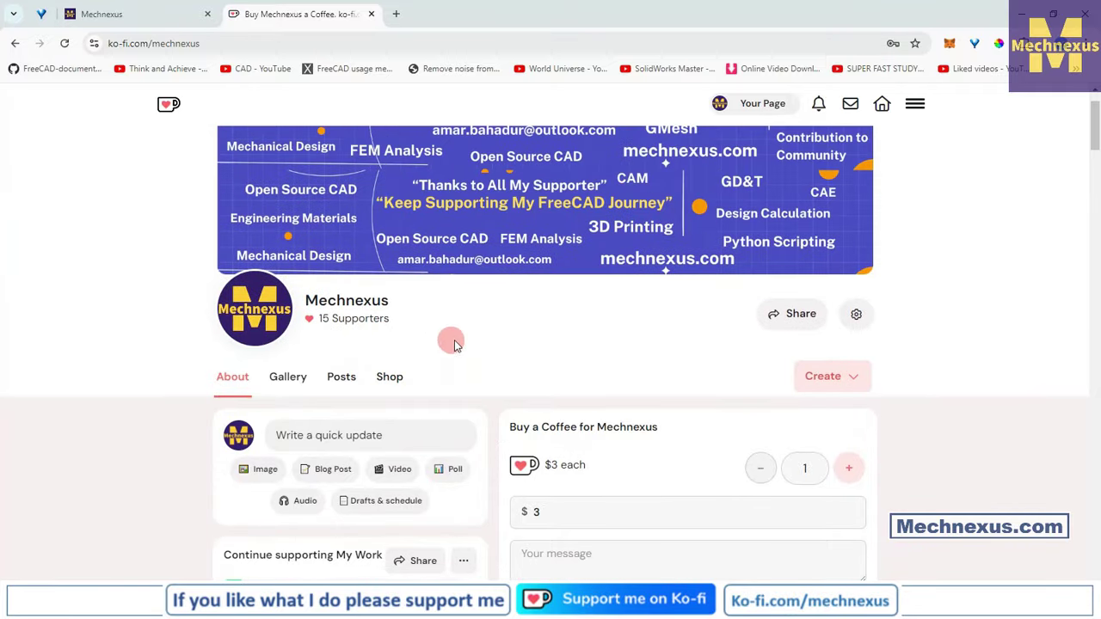
scroll(505, 358, down, 2)
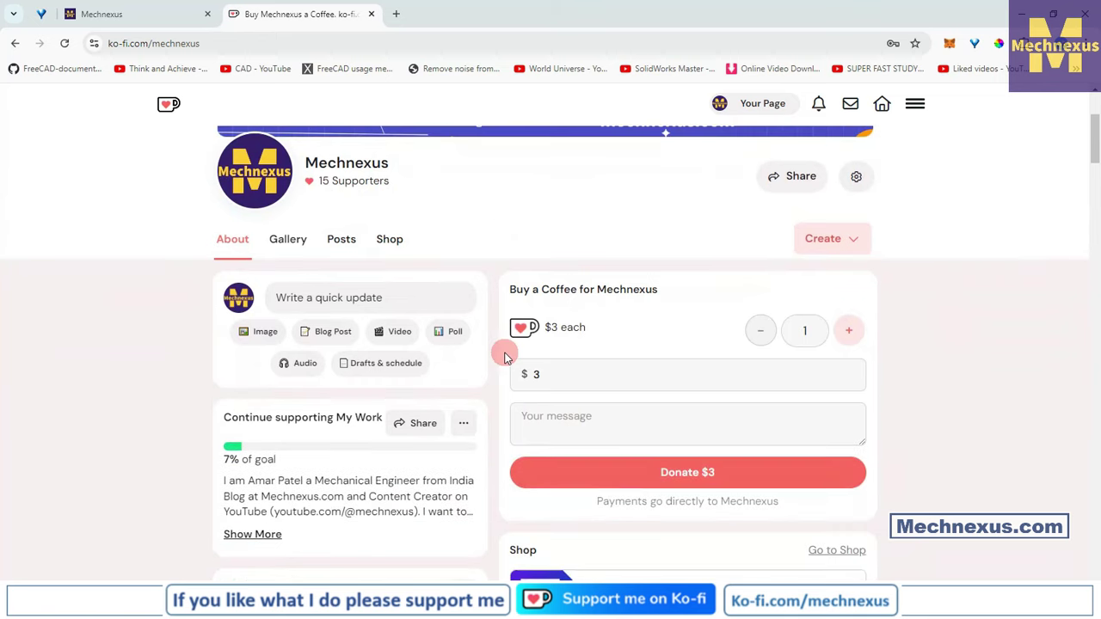
scroll(505, 360, down, 2)
scroll(504, 358, up, 5)
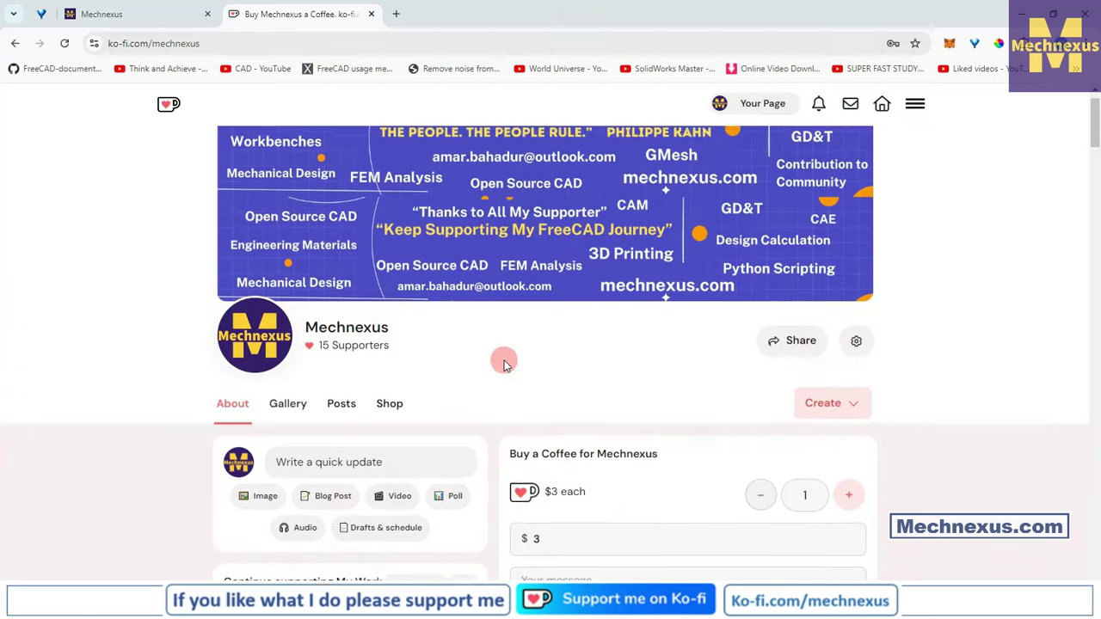
click(152, 14)
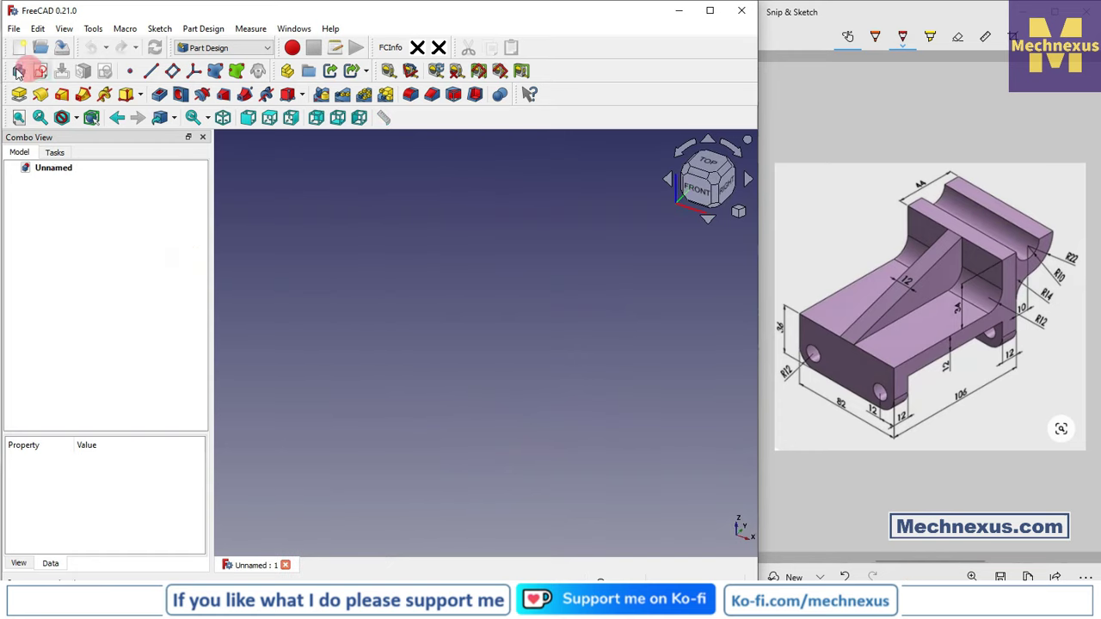
- Create a Body, display its origin planes, and start a sketch on the YZ-plane
click(21, 74)
click(54, 200)
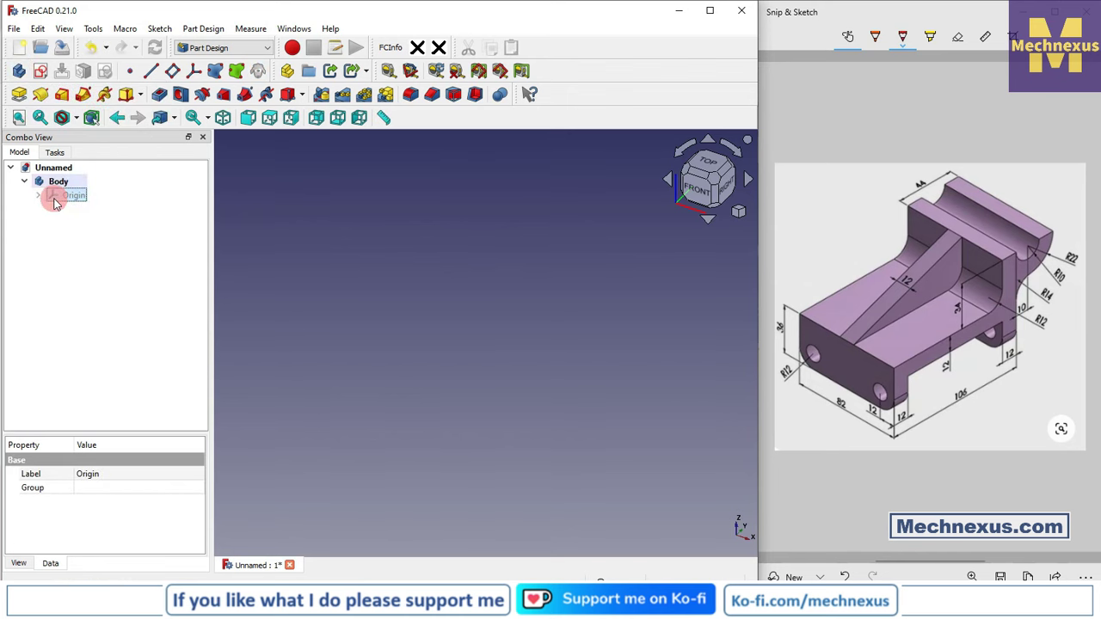
key(space)
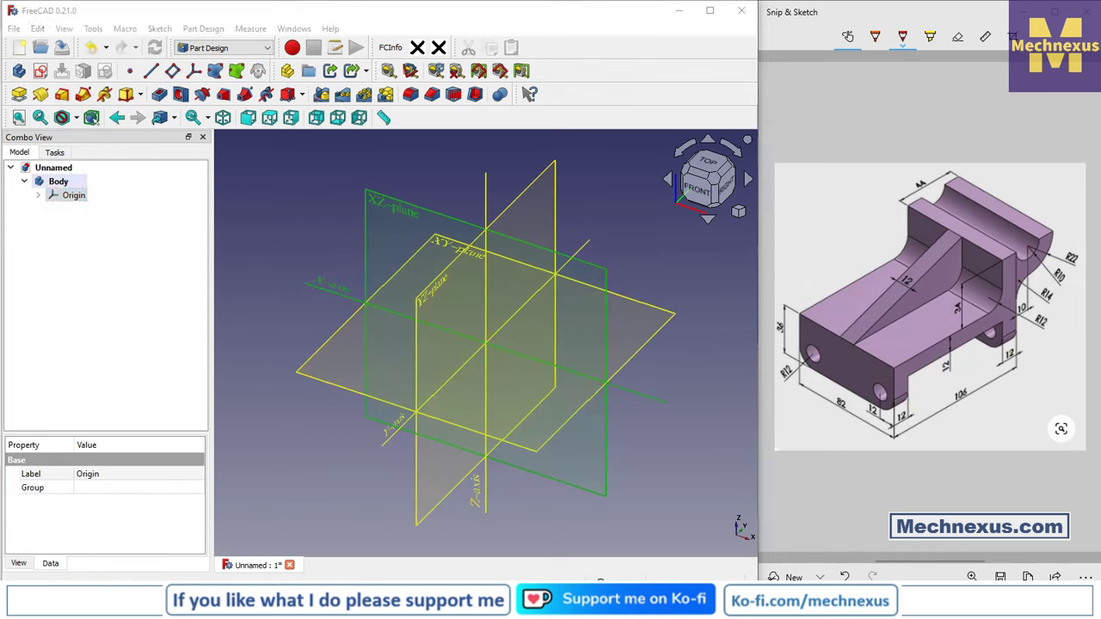
click(964, 392)
click(654, 491)
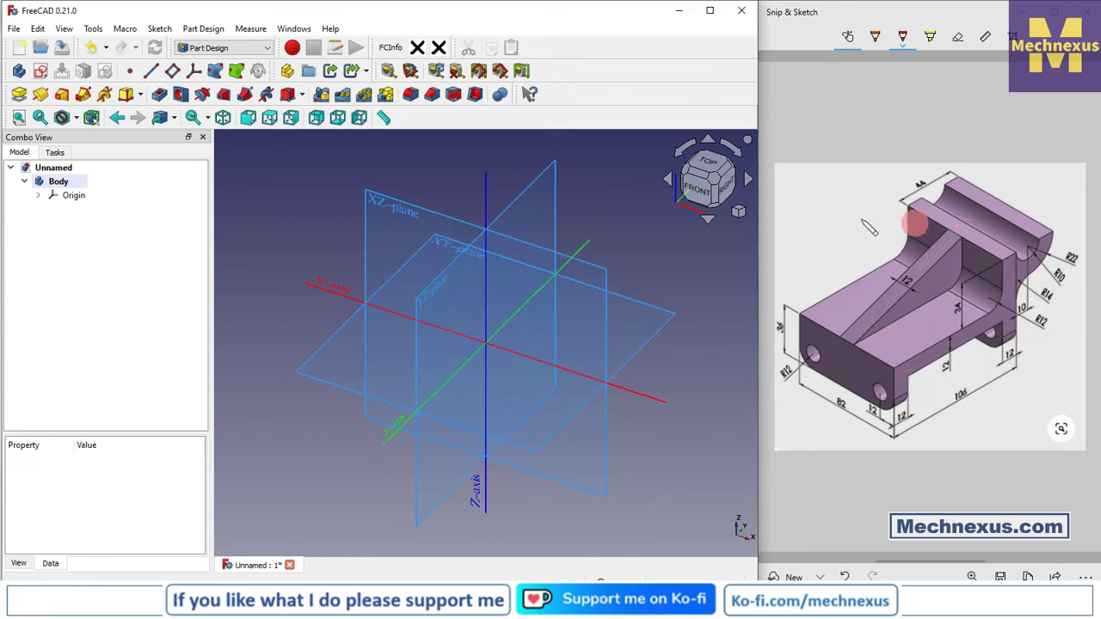
click(542, 180)
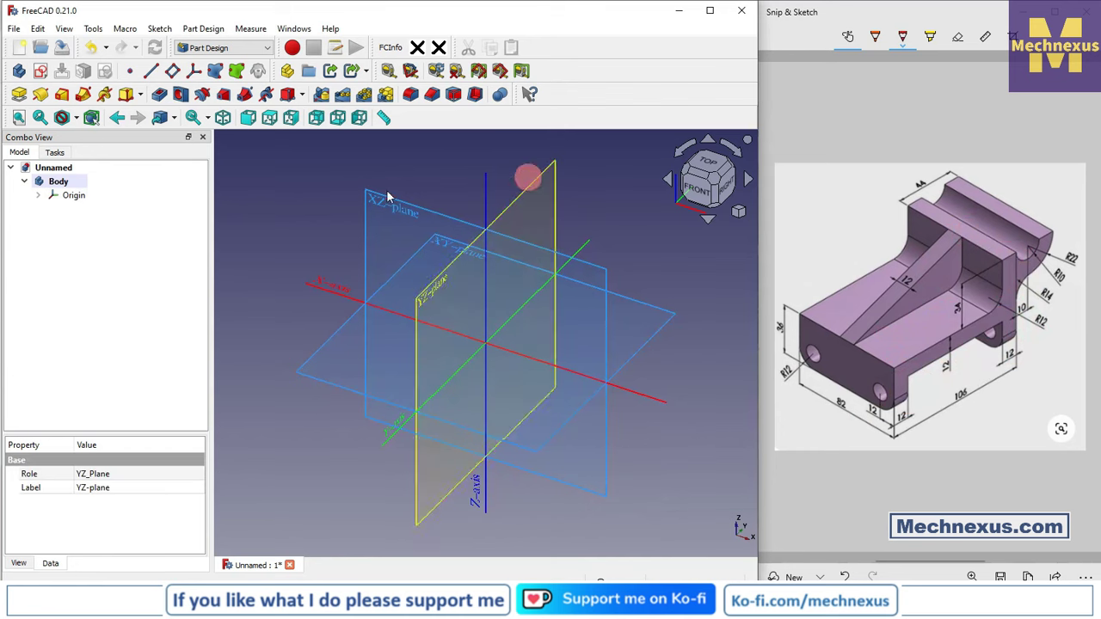
click(45, 73)
click(19, 153)
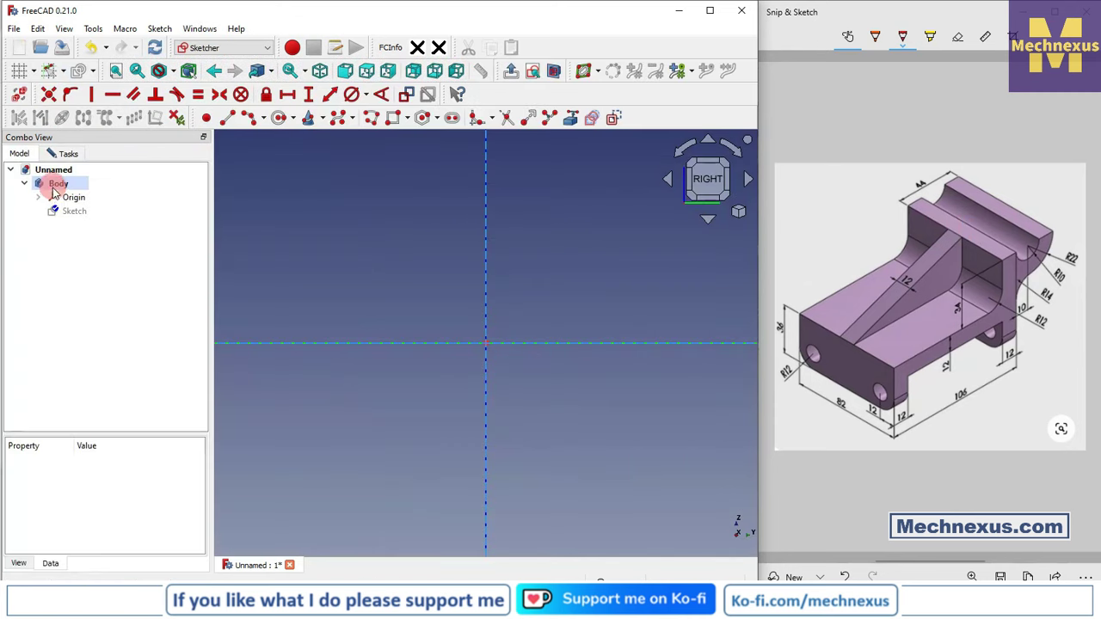
- Hide the Body's Origin planes and axes
right_click(60, 200)
click(95, 205)
click(524, 330)
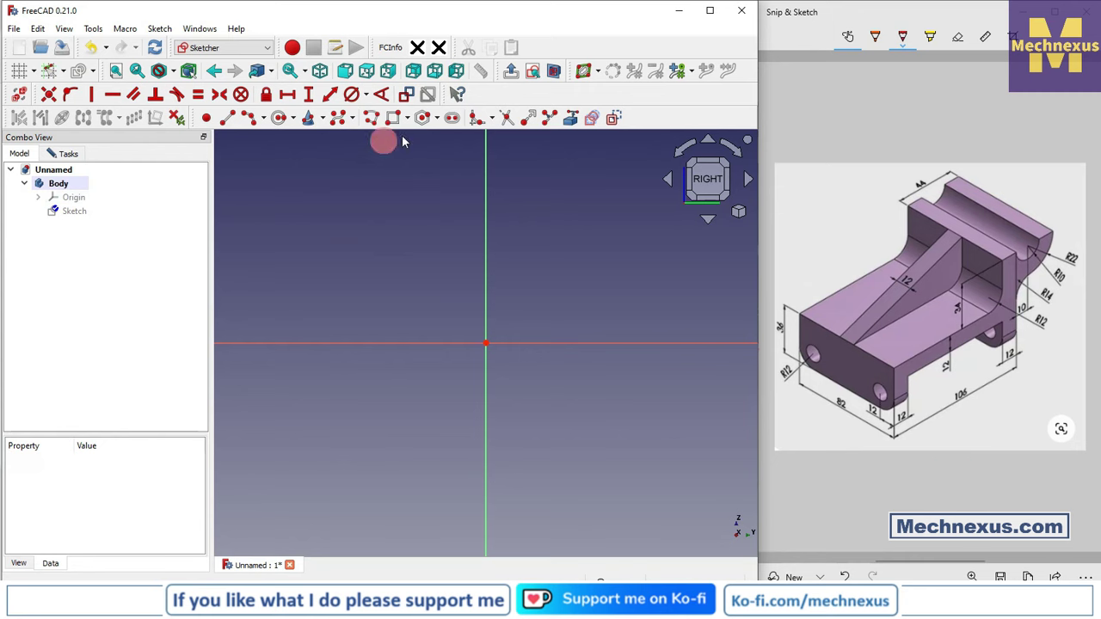
- Draw a closed six-line L profile with the Polyline tool, starting at the origin
click(375, 120)
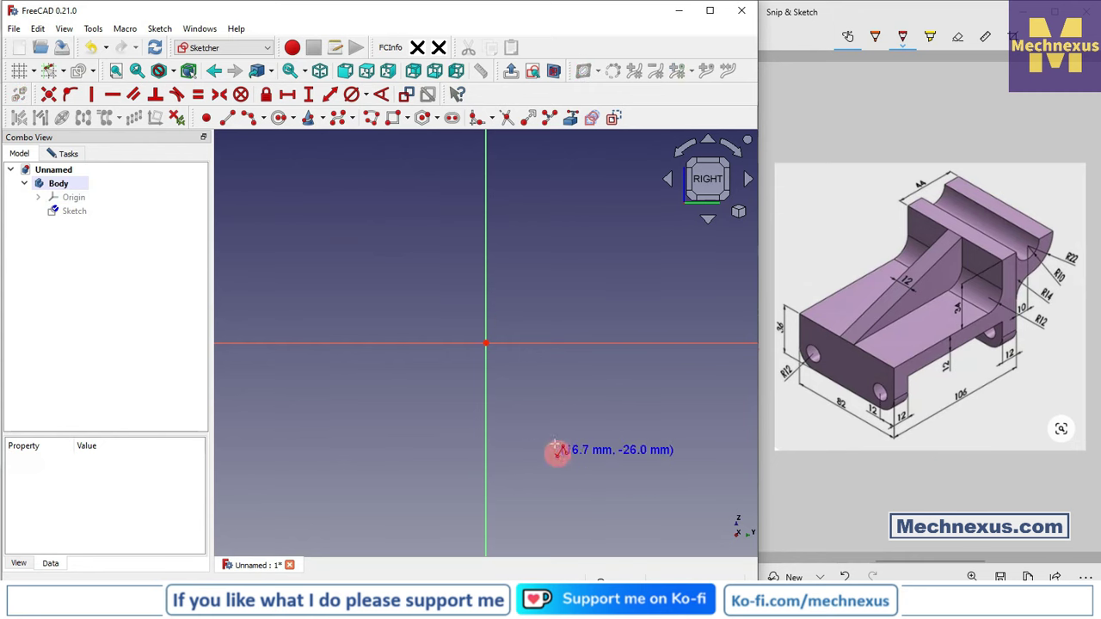
click(486, 343)
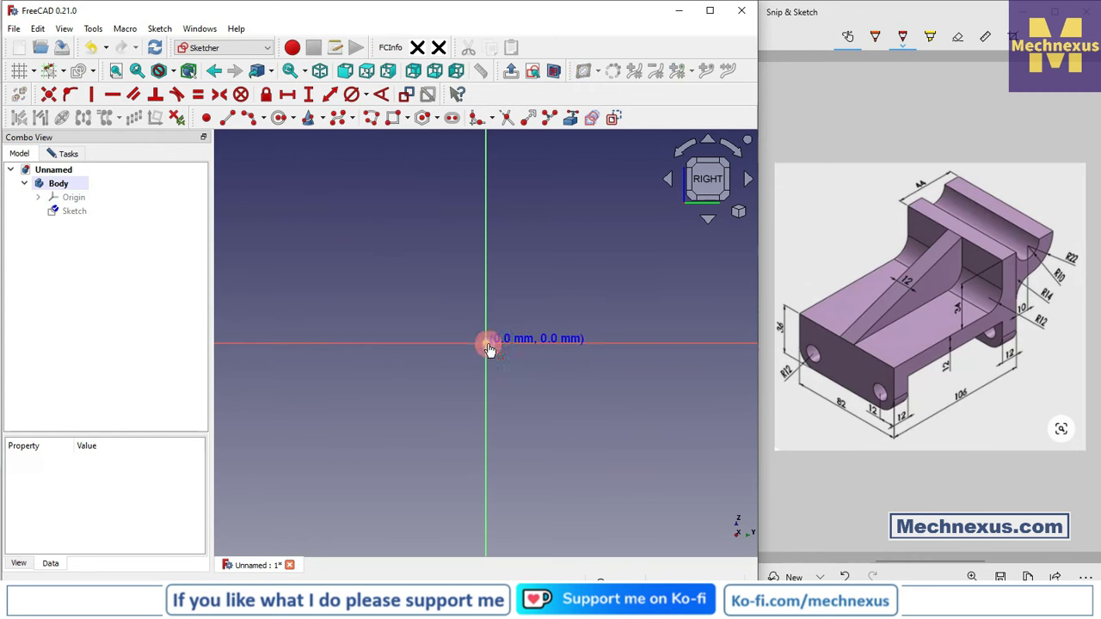
click(484, 505)
click(267, 505)
click(267, 440)
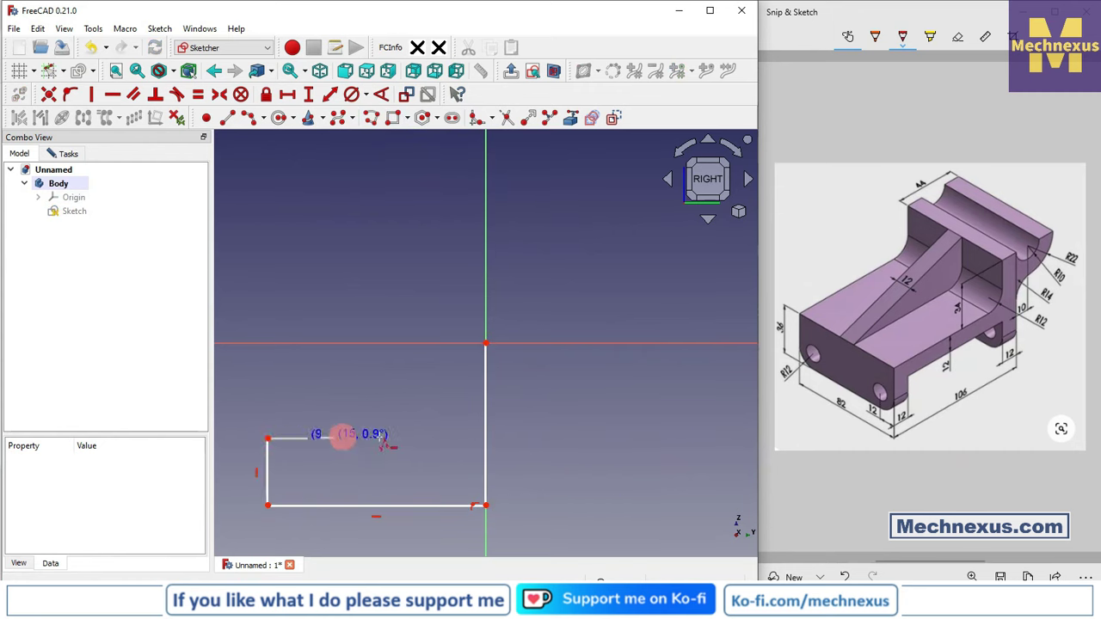
click(433, 439)
click(436, 343)
click(485, 343)
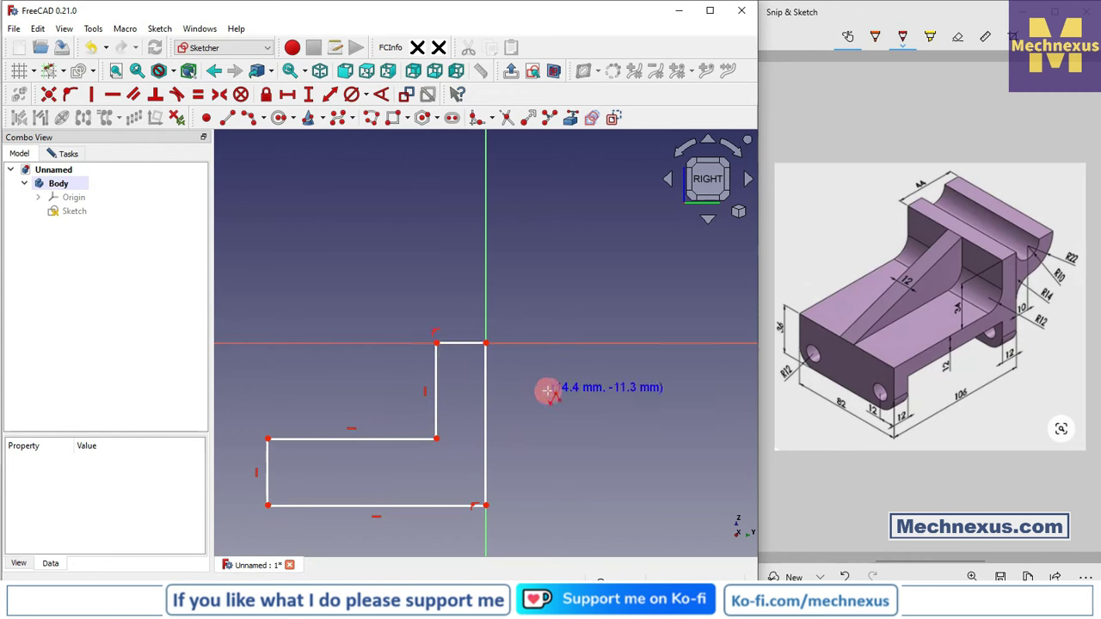
scroll(447, 388, down, 2)
key(Escape)
click(422, 471)
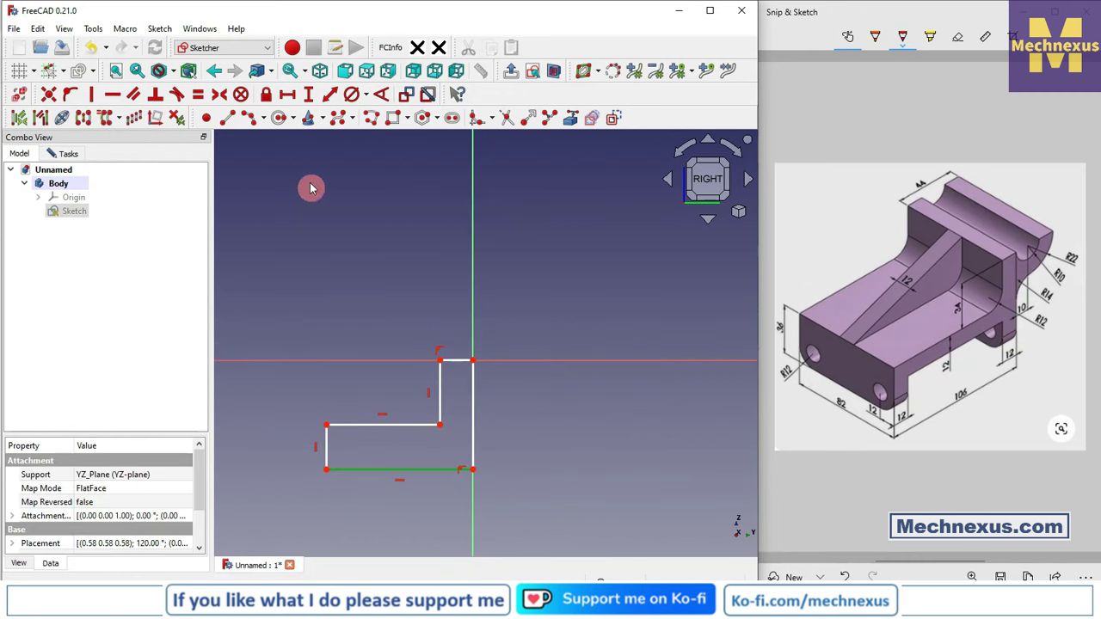
- Constrain the bottom line to 106 mm and the left edge to 34 mm
click(287, 95)
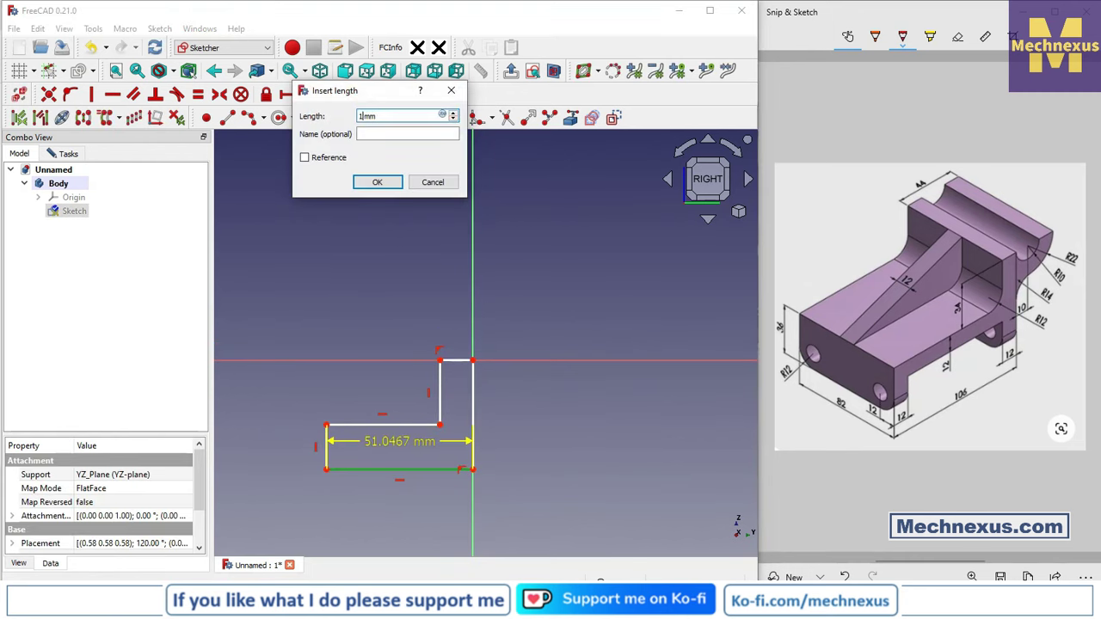
text(106)
key(Return)
scroll(1056, 487, down, 1)
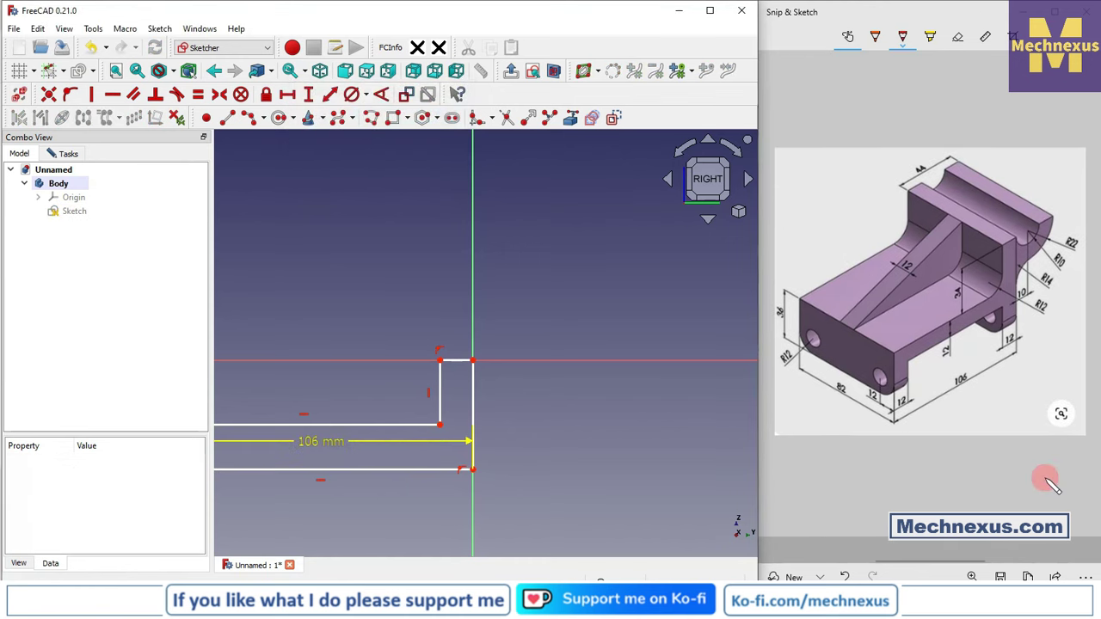
scroll(704, 451, down, 4)
scroll(471, 456, up, 3)
scroll(470, 456, up, 2)
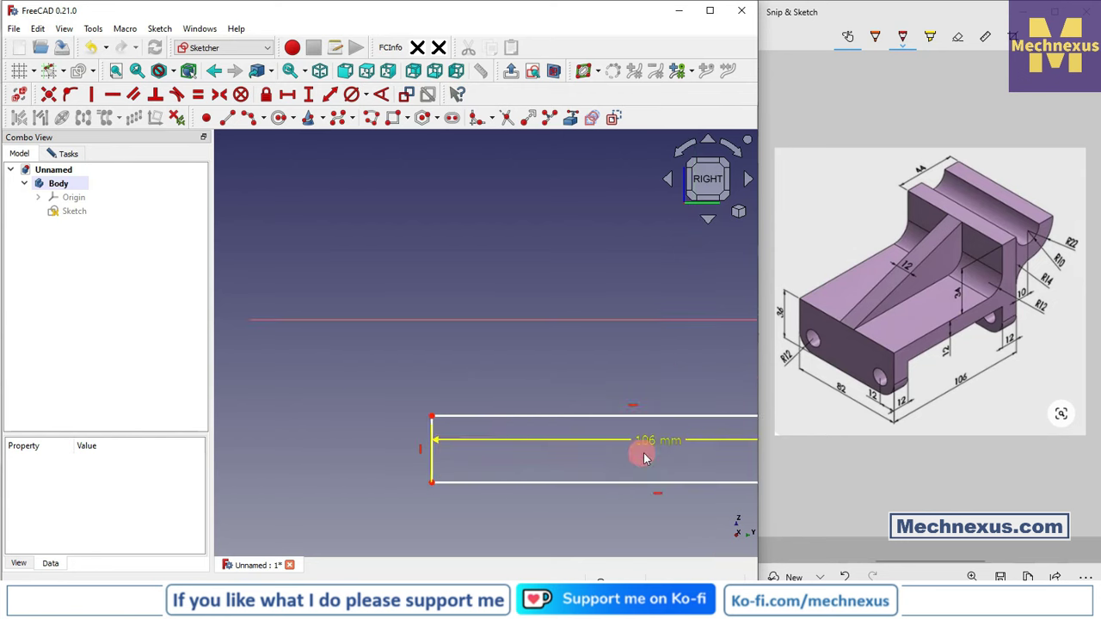
scroll(490, 408, down, 2)
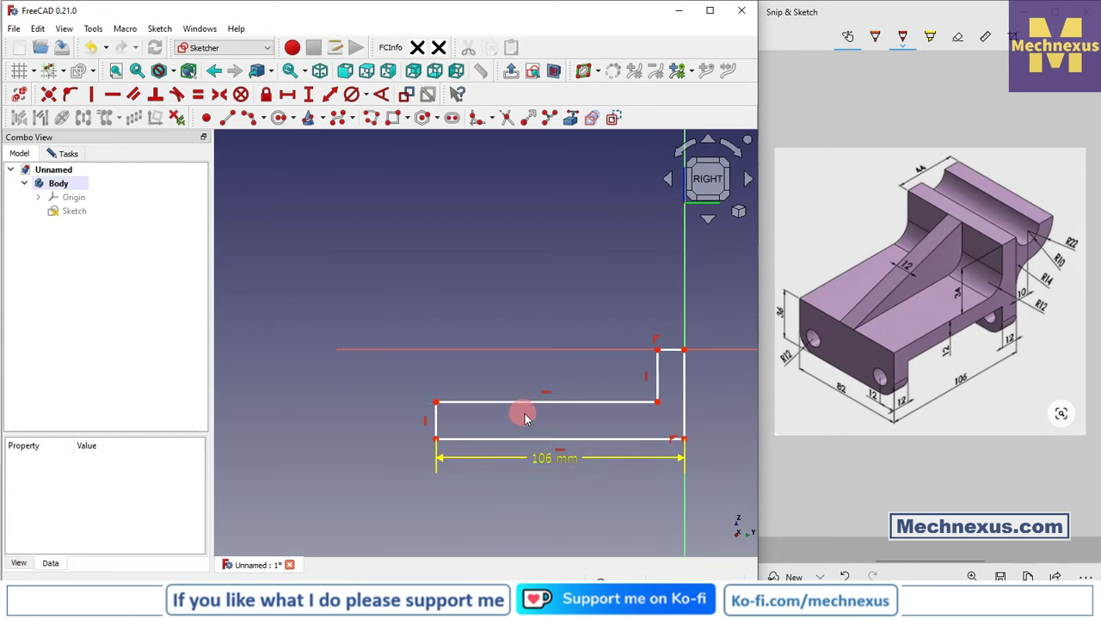
scroll(407, 422, up, 1)
click(417, 421)
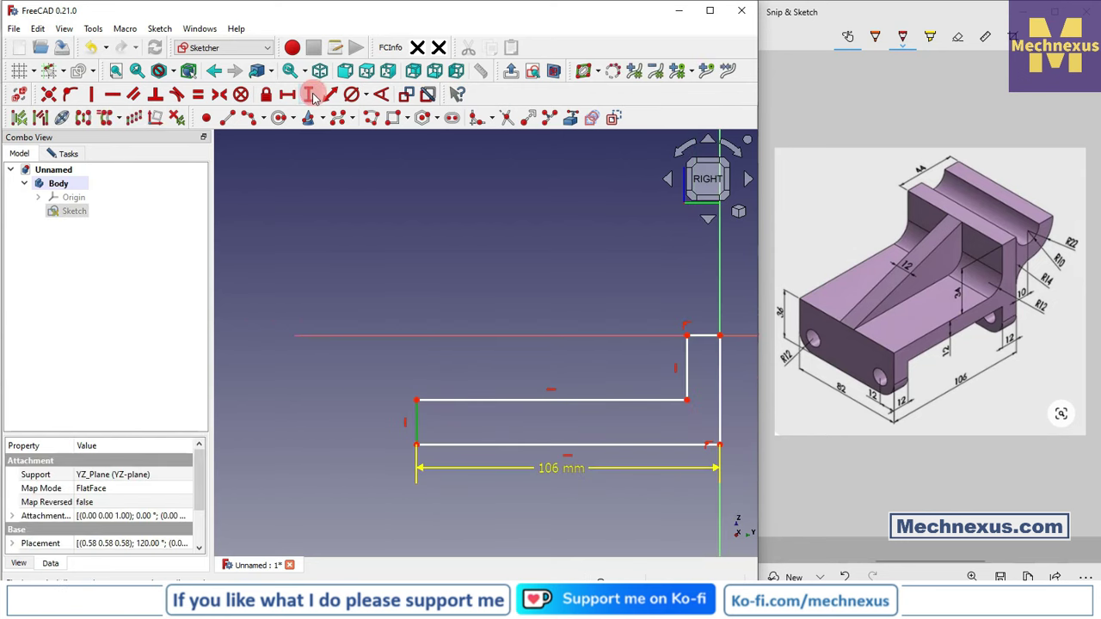
click(309, 94)
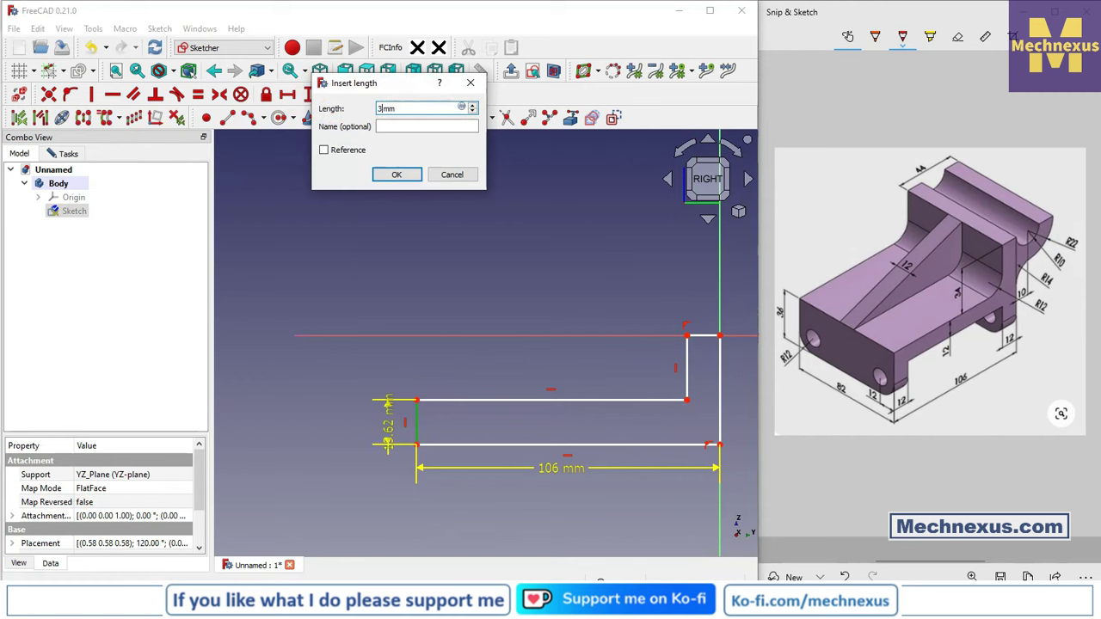
text(34)
key(Return)
scroll(542, 283, down, 2)
scroll(678, 327, up, 4)
- Dimension the top horizontal line 12 mm and the step's vertical line 34 mm
click(616, 369)
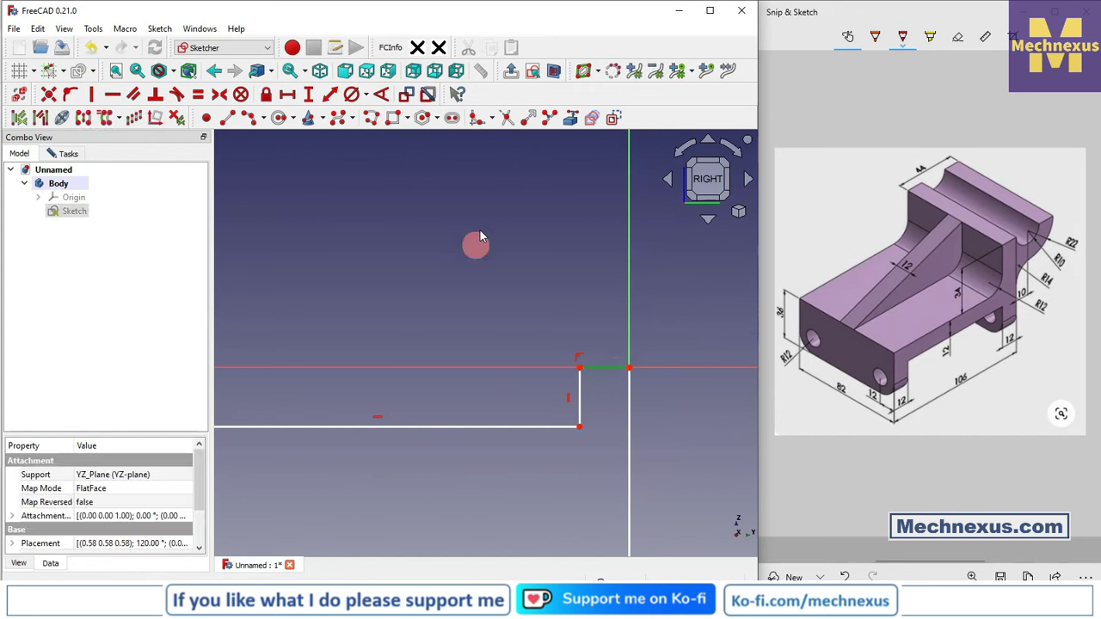
click(288, 94)
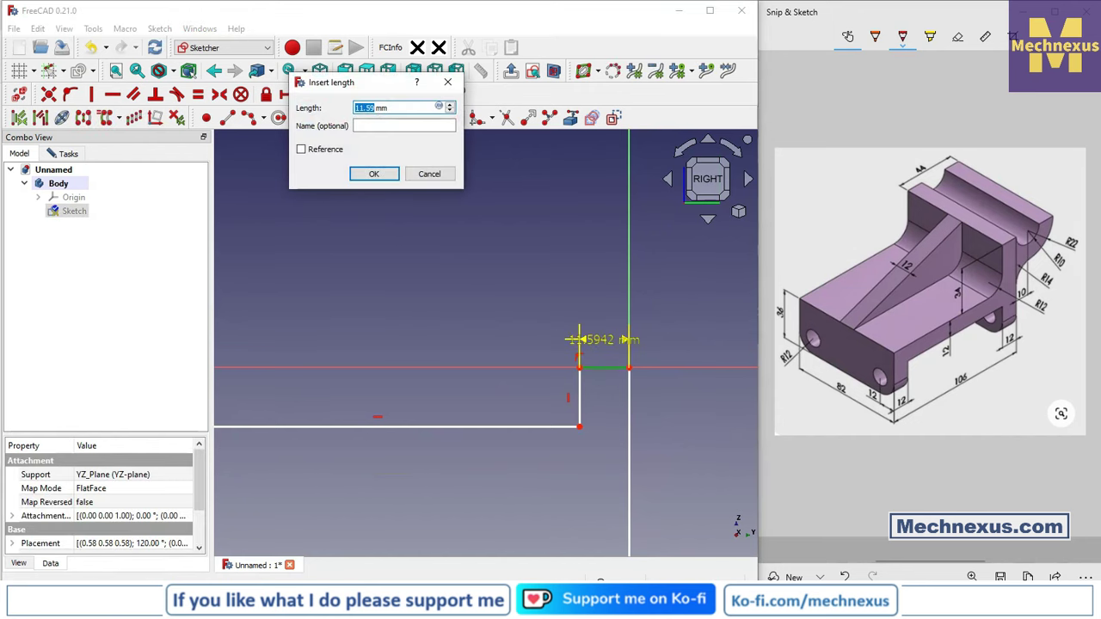
text(12)
key(Return)
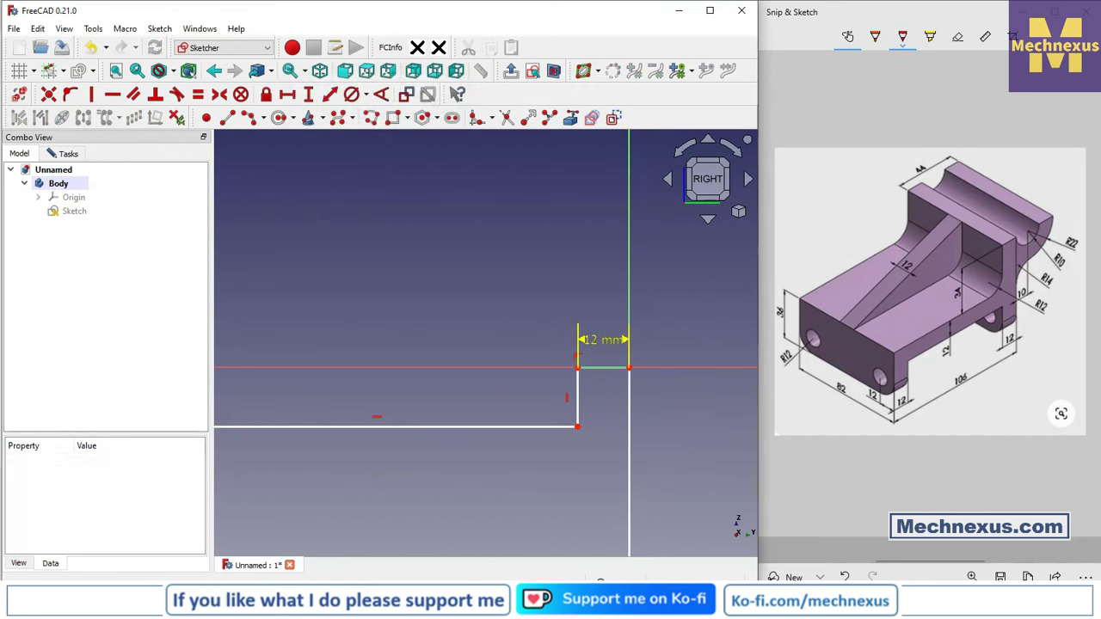
click(576, 375)
click(311, 100)
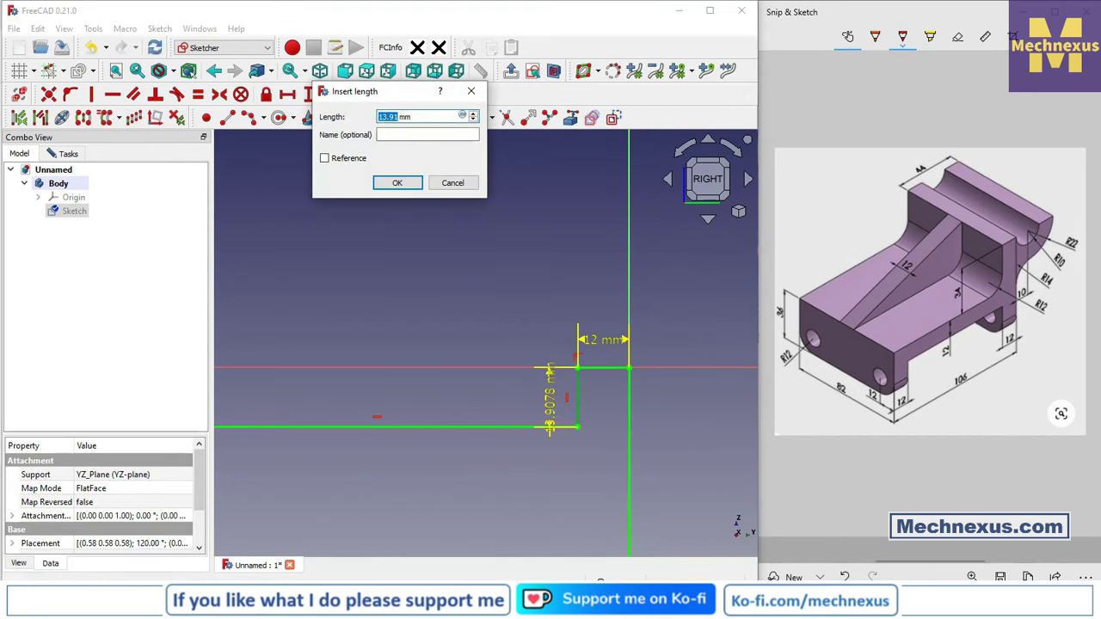
text(34)
key(Return)
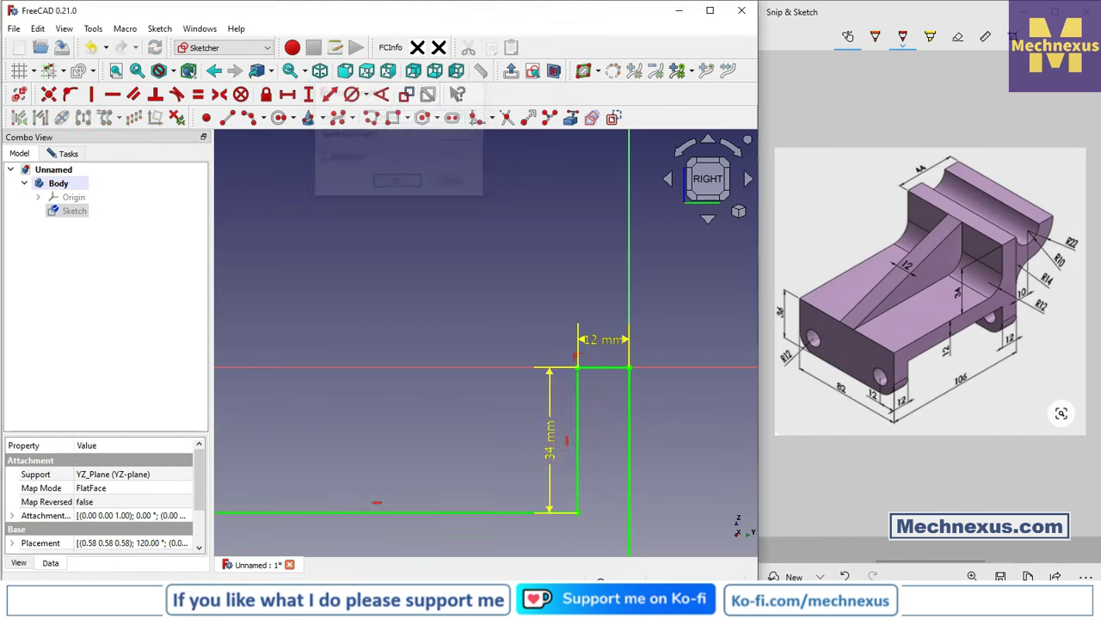
- Move the 12 and 34 mm labels clear of the profile and close the sketch
scroll(474, 258, down, 4)
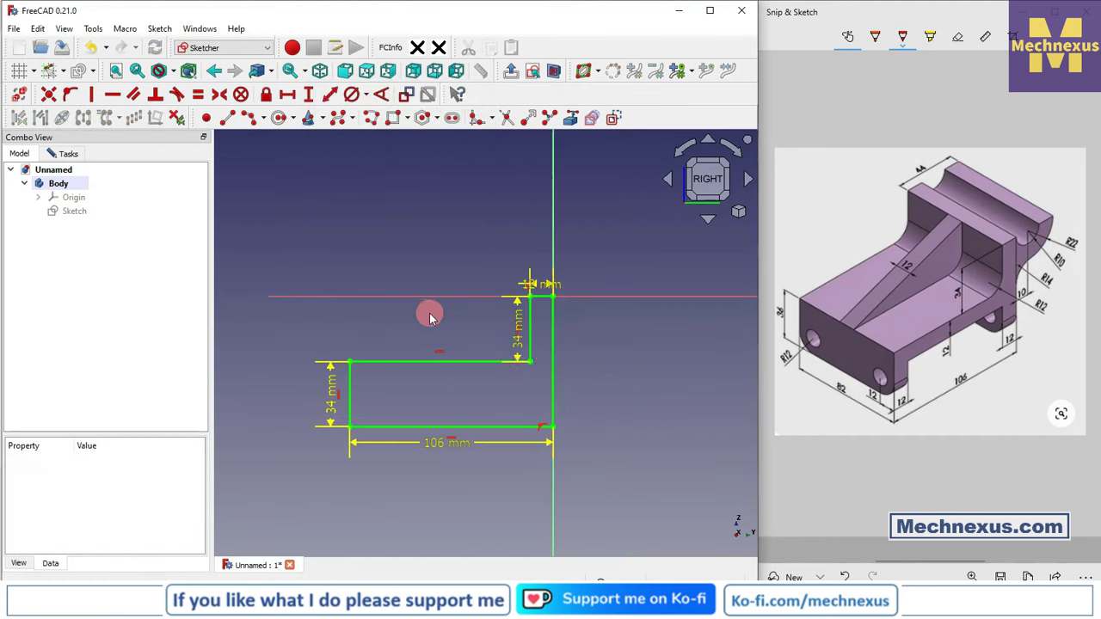
mouse_move(544, 284)
mouse_down()
mouse_move(523, 292)
mouse_move(619, 264)
mouse_up()
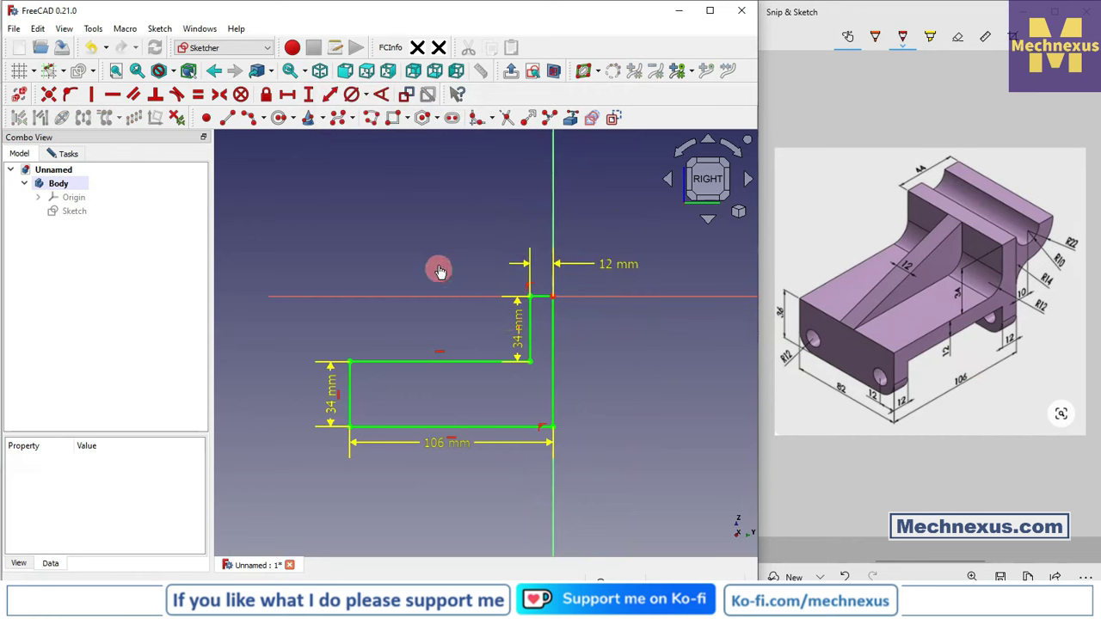
drag(514, 340, 452, 243)
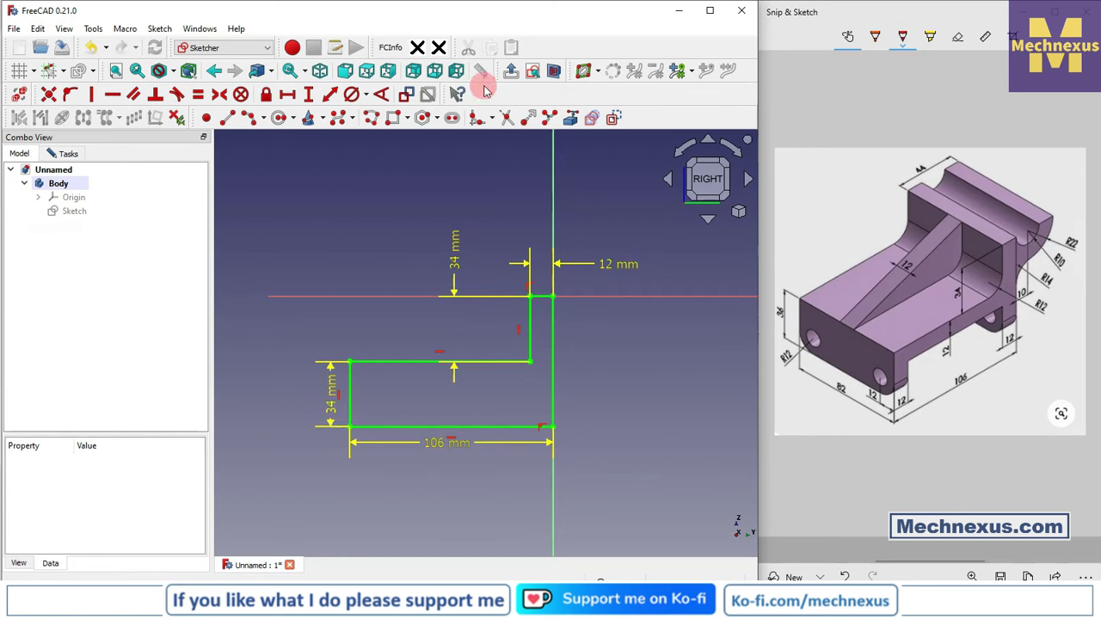
click(510, 68)
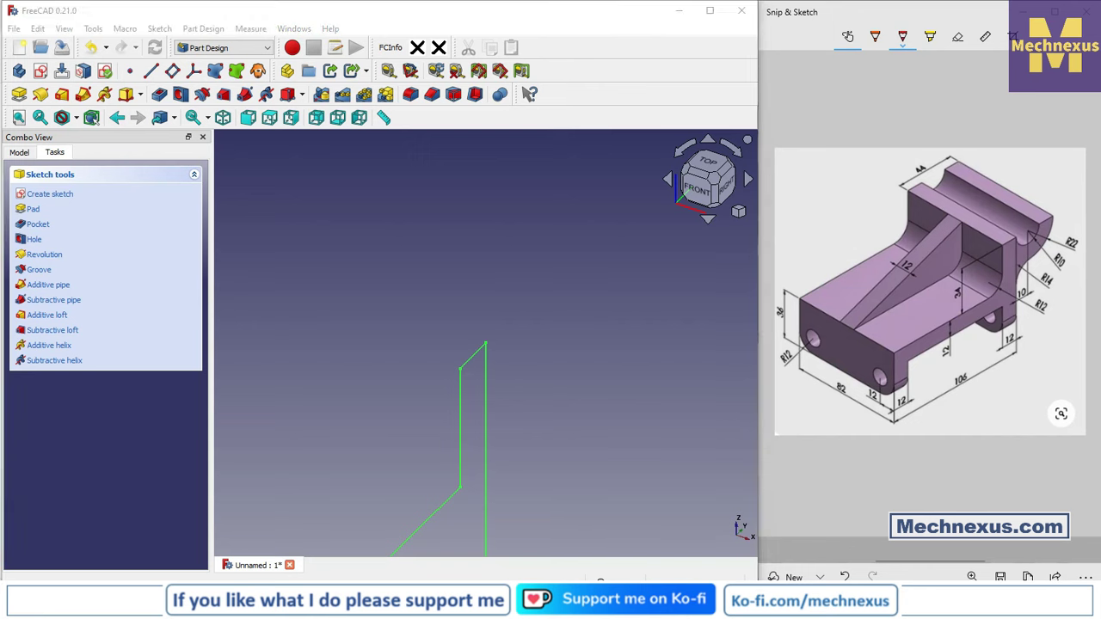
- Fit the sketch to the view and select it in the model tree
click(654, 380)
key(v)
key(f)
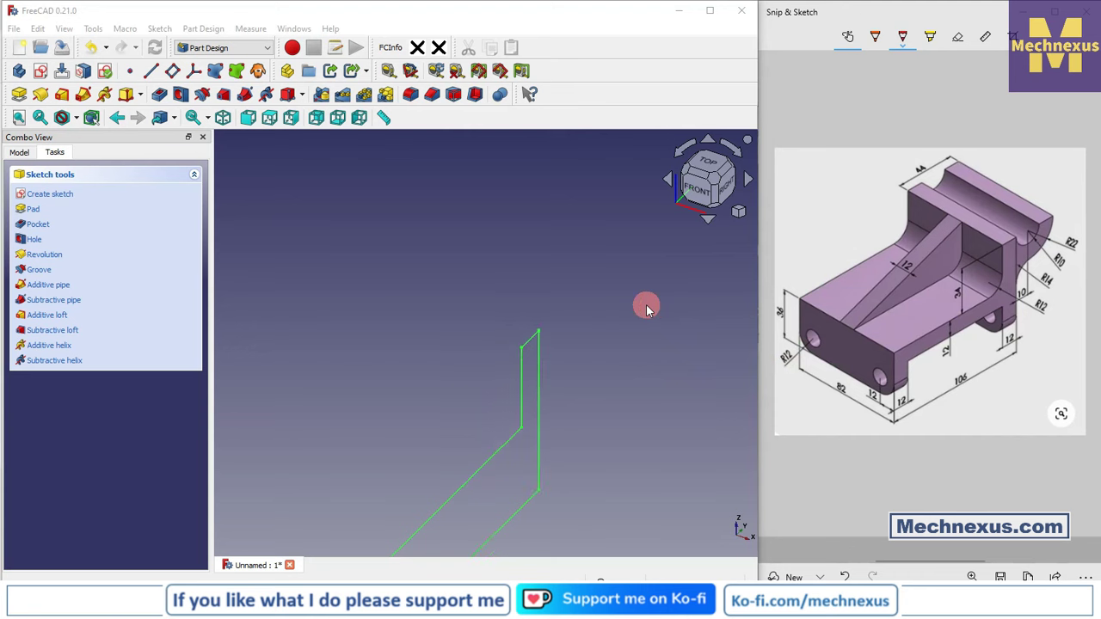
click(20, 149)
click(319, 250)
click(71, 208)
- Pad the sketch 82 mm symmetric to plane and select the block's side face
click(19, 96)
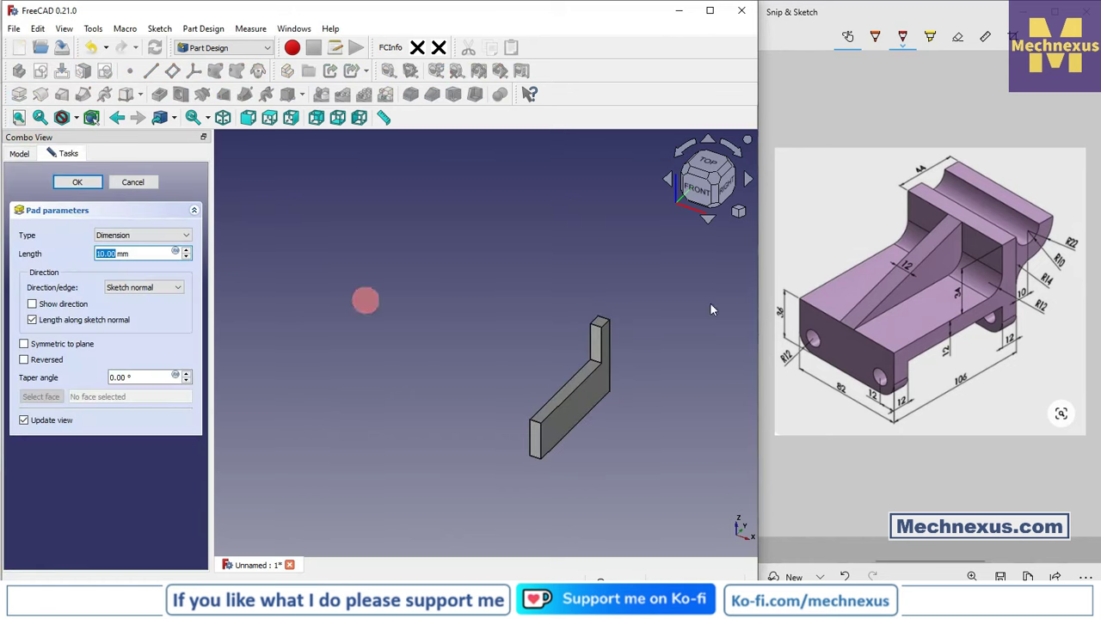
click(1057, 290)
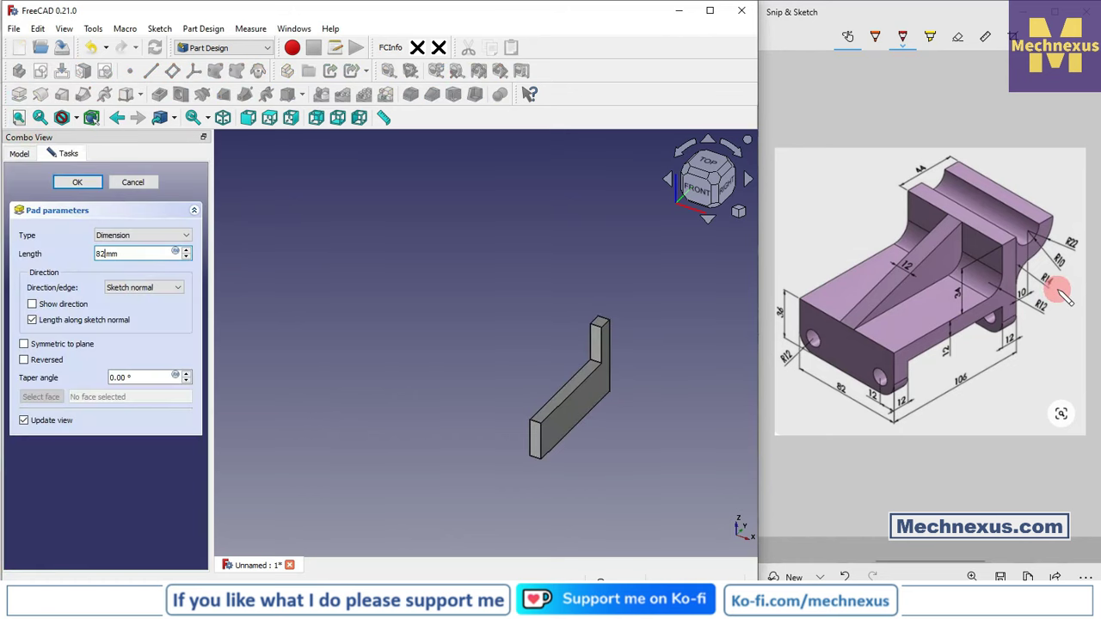
click(445, 302)
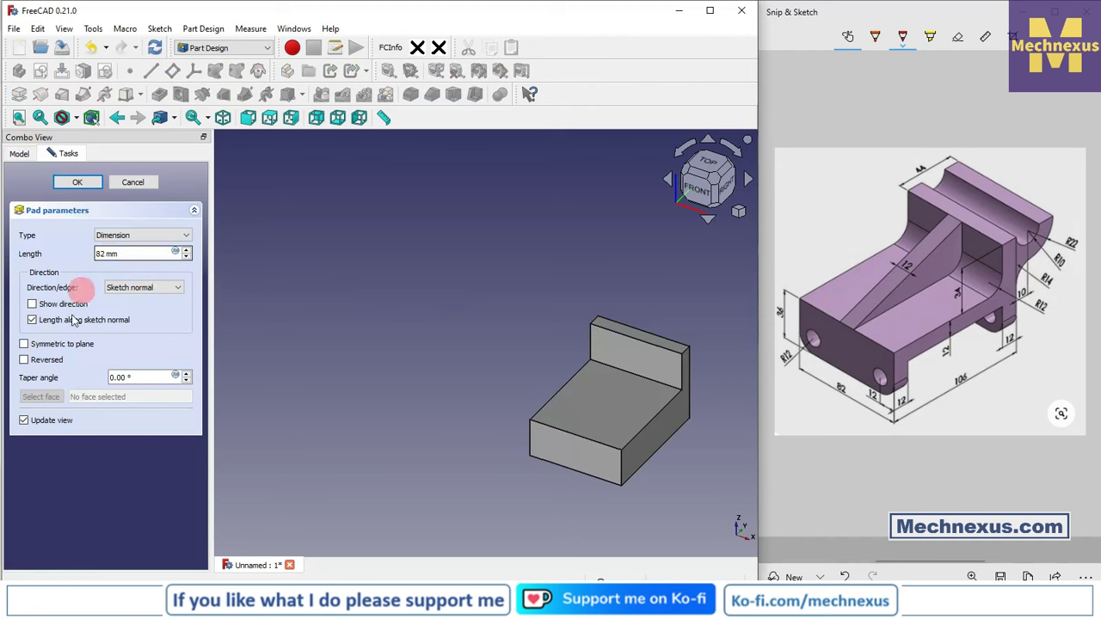
click(24, 344)
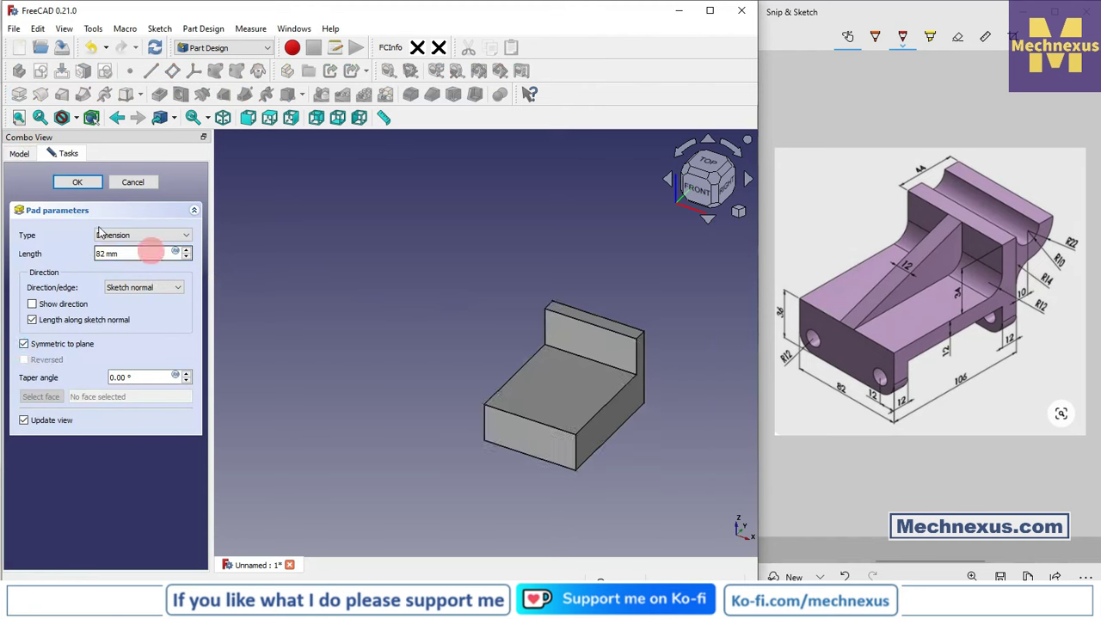
key(Return)
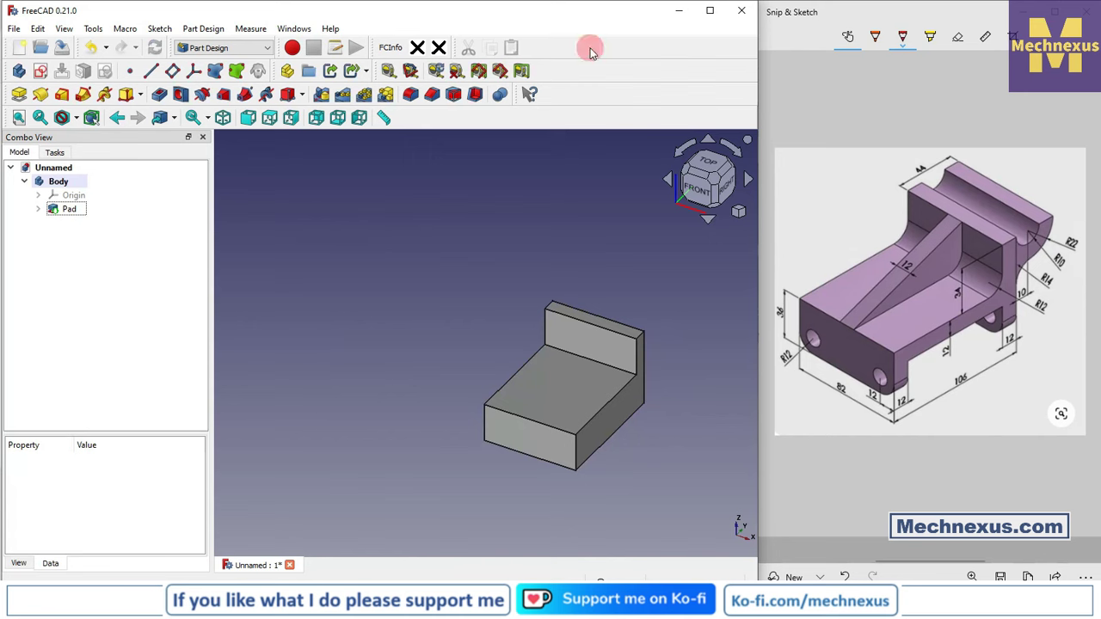
key(0)
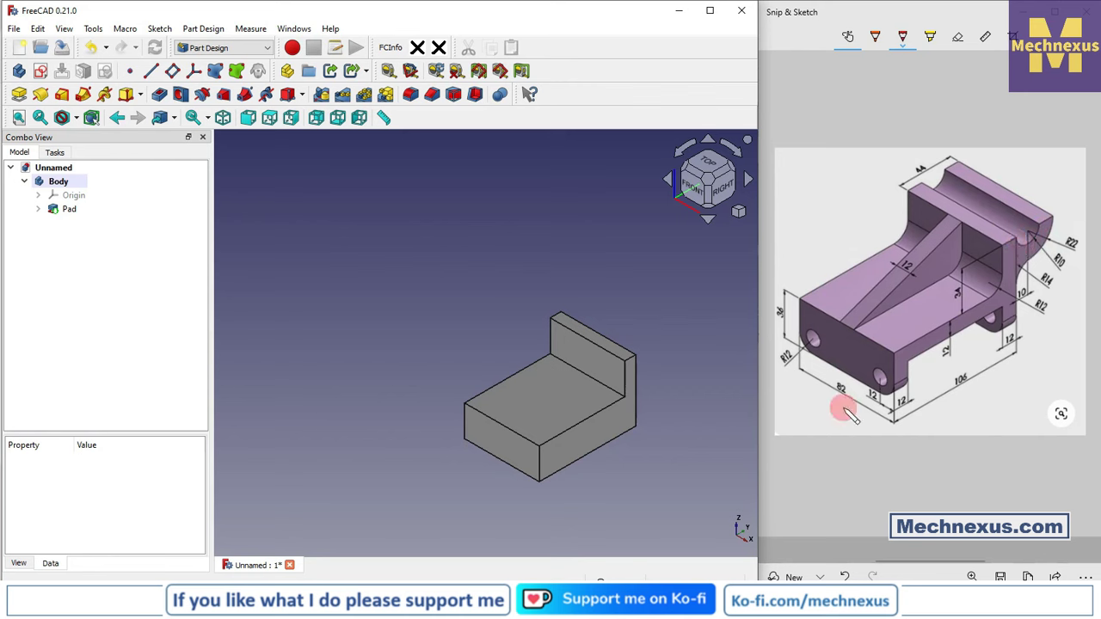
scroll(637, 374, up, 3)
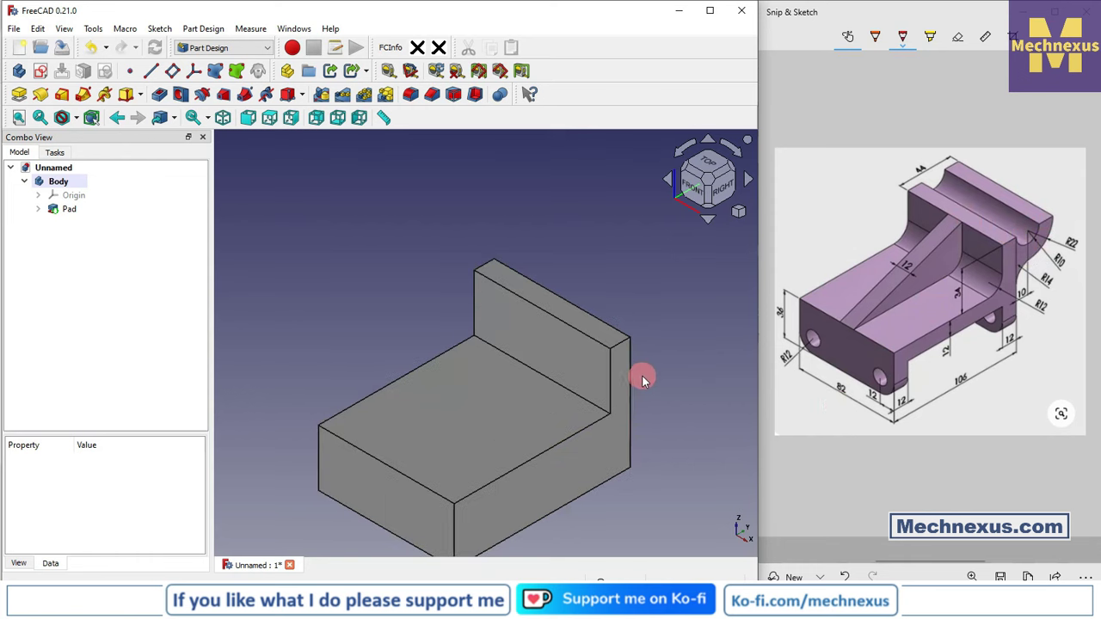
click(627, 368)
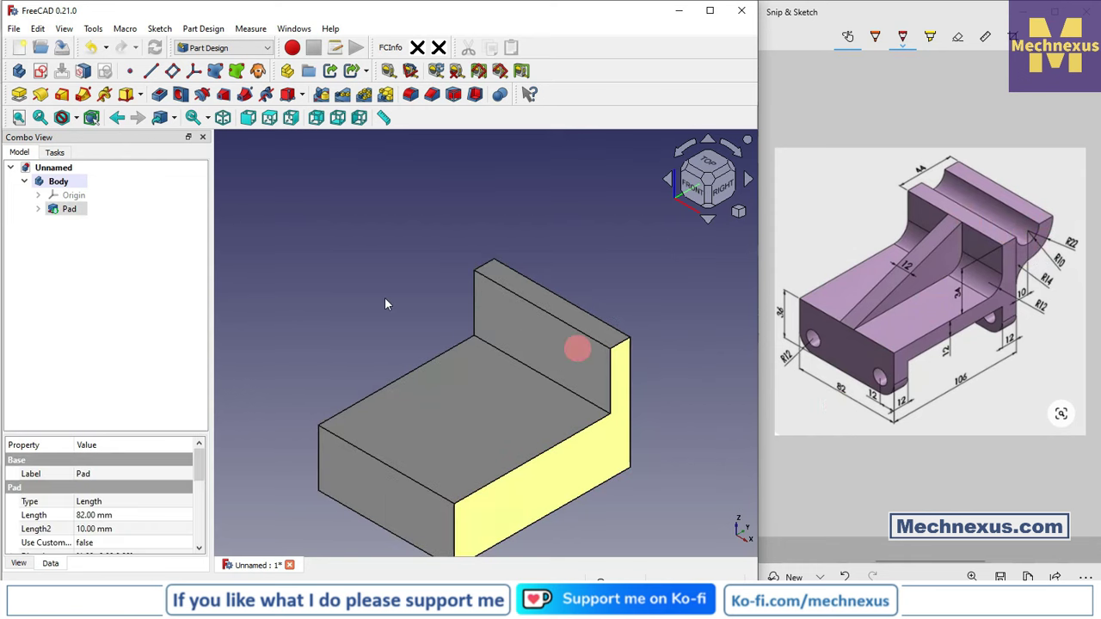
- Sketch on the side face, reference the block's outer edge, and draw a vertical line from the origin
click(514, 325)
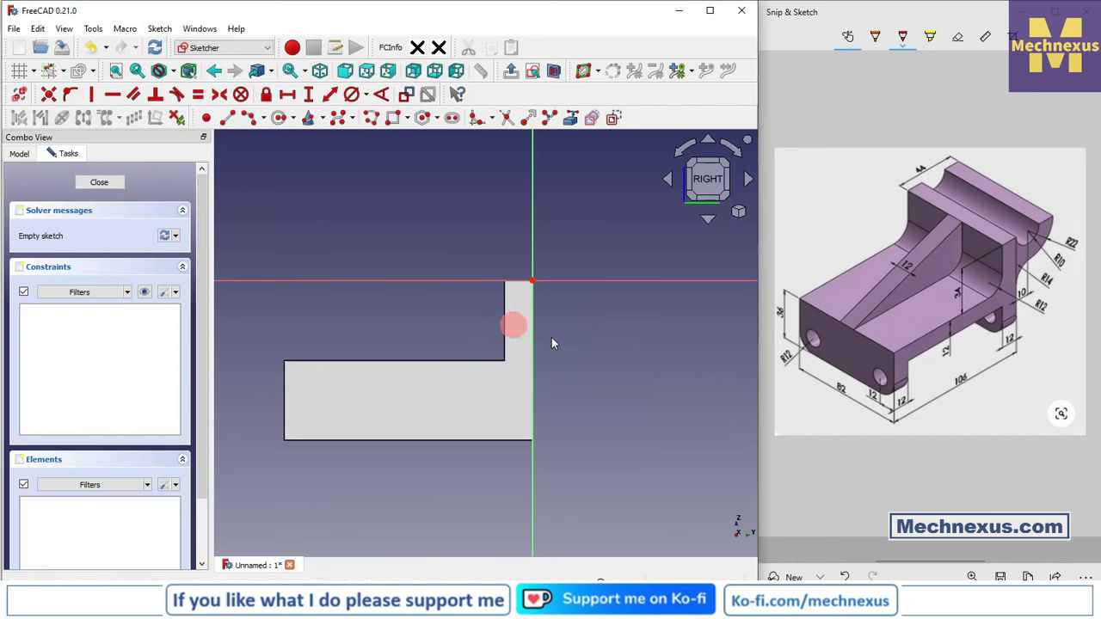
scroll(609, 360, up, 1)
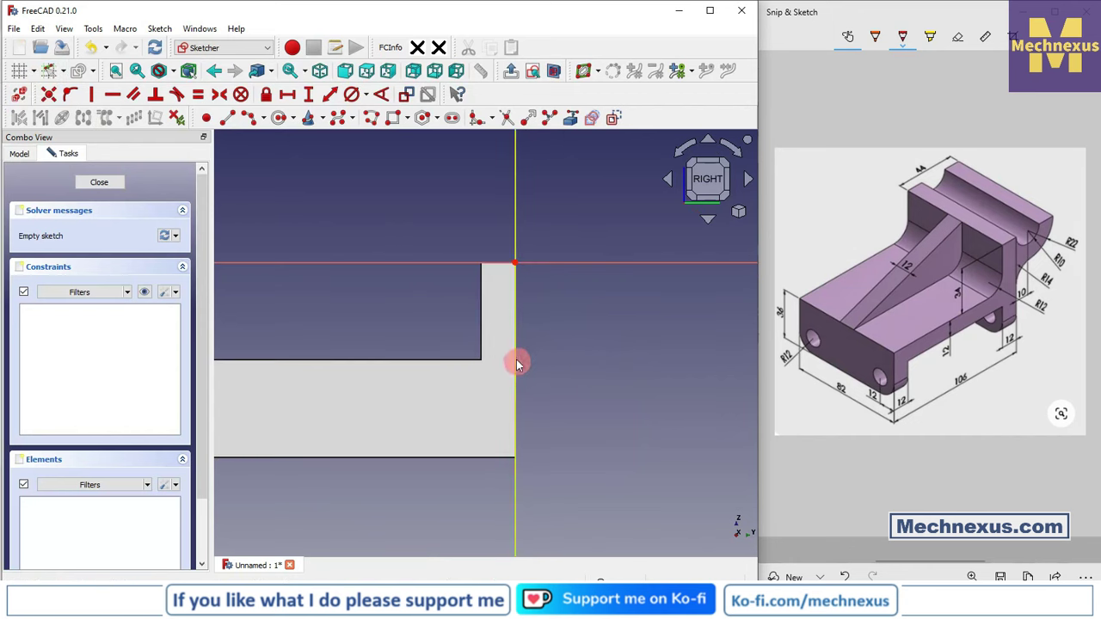
click(570, 117)
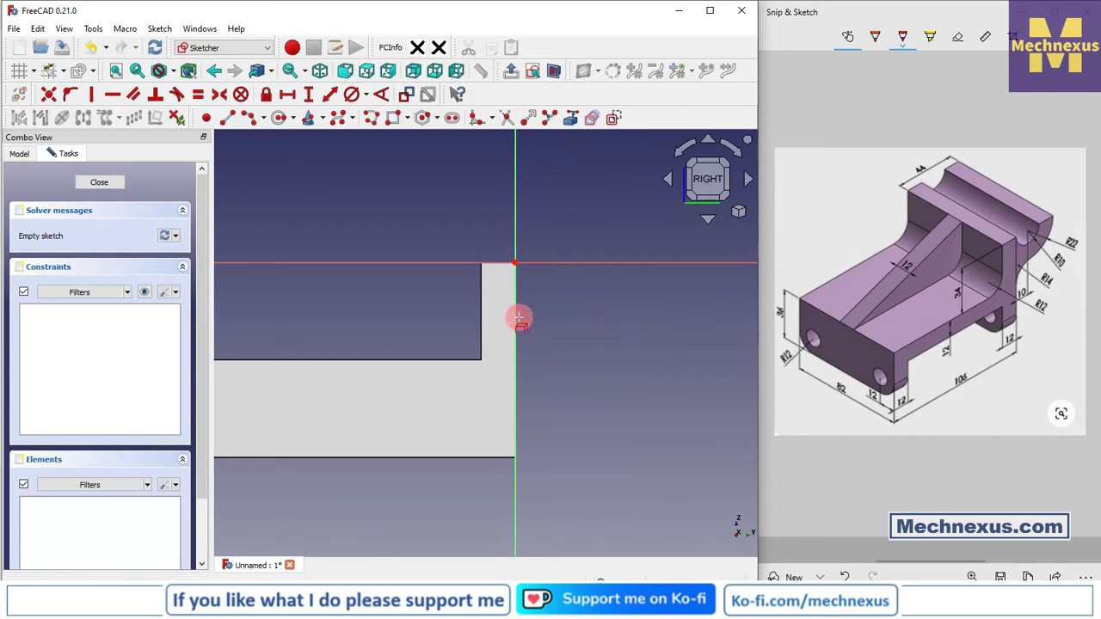
click(518, 323)
click(228, 117)
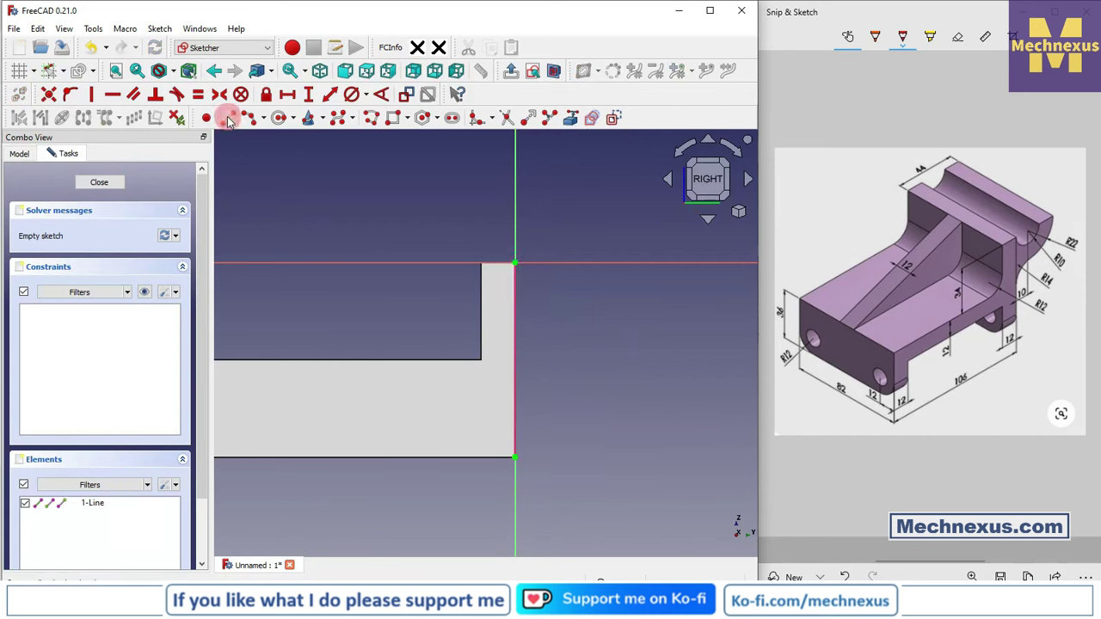
click(514, 262)
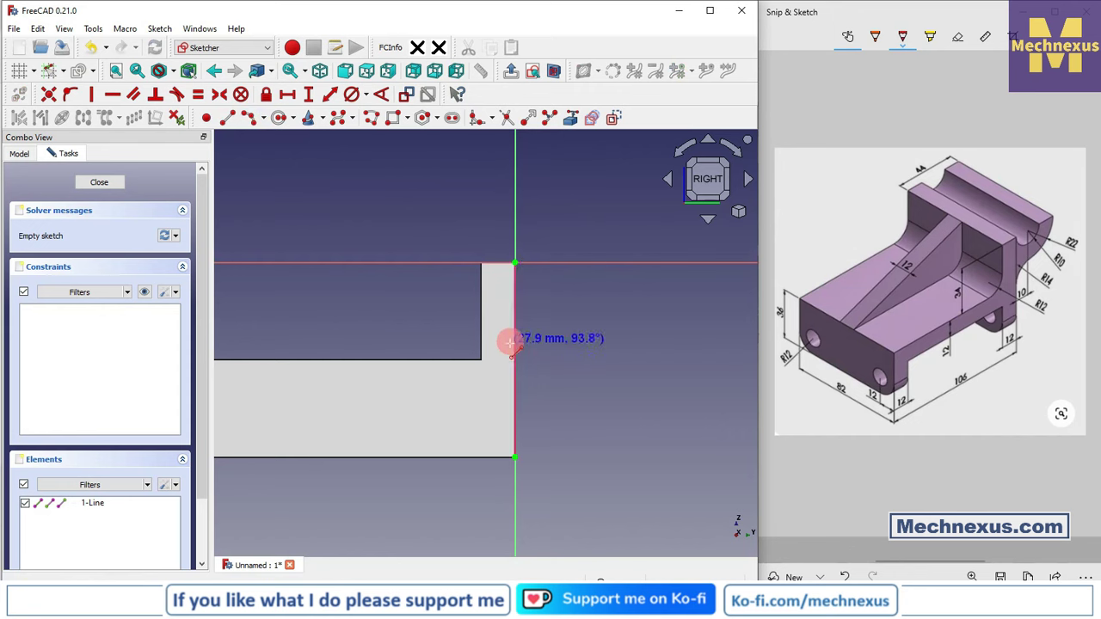
click(514, 360)
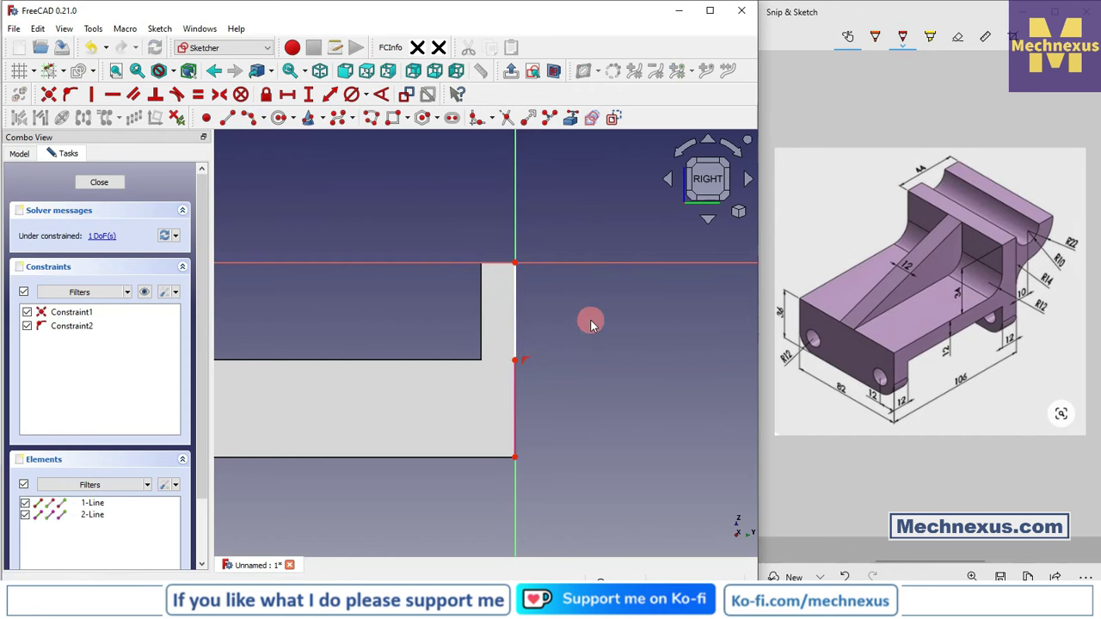
- Draw two S-shaped arcs from the line's end to the horizontal axis and make them tangent
click(228, 118)
click(514, 359)
key(m)
click(612, 301)
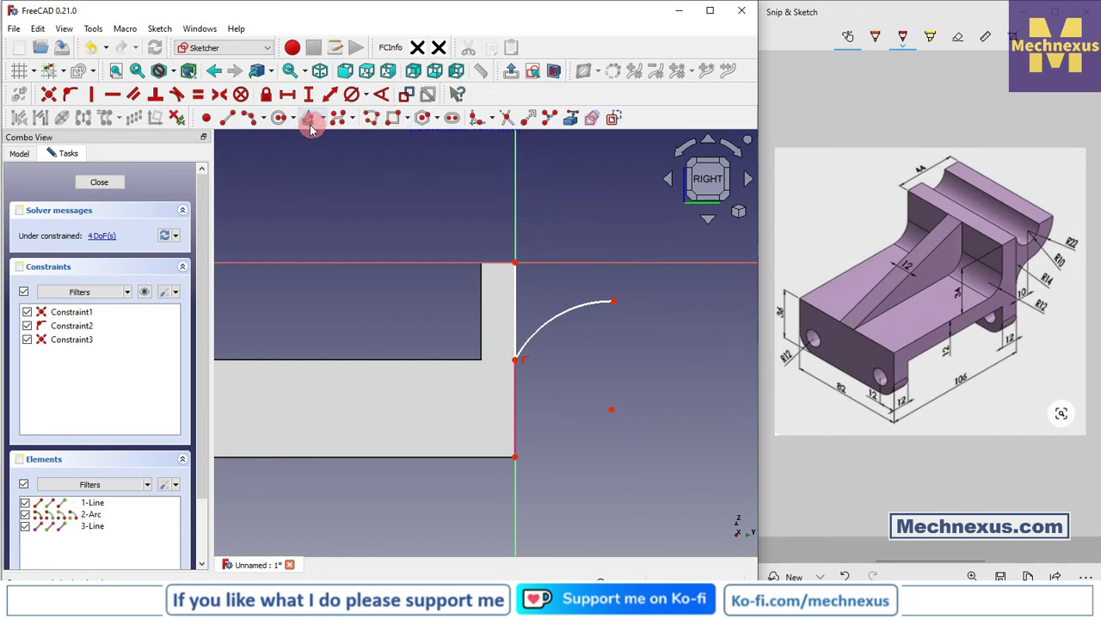
click(249, 120)
click(614, 300)
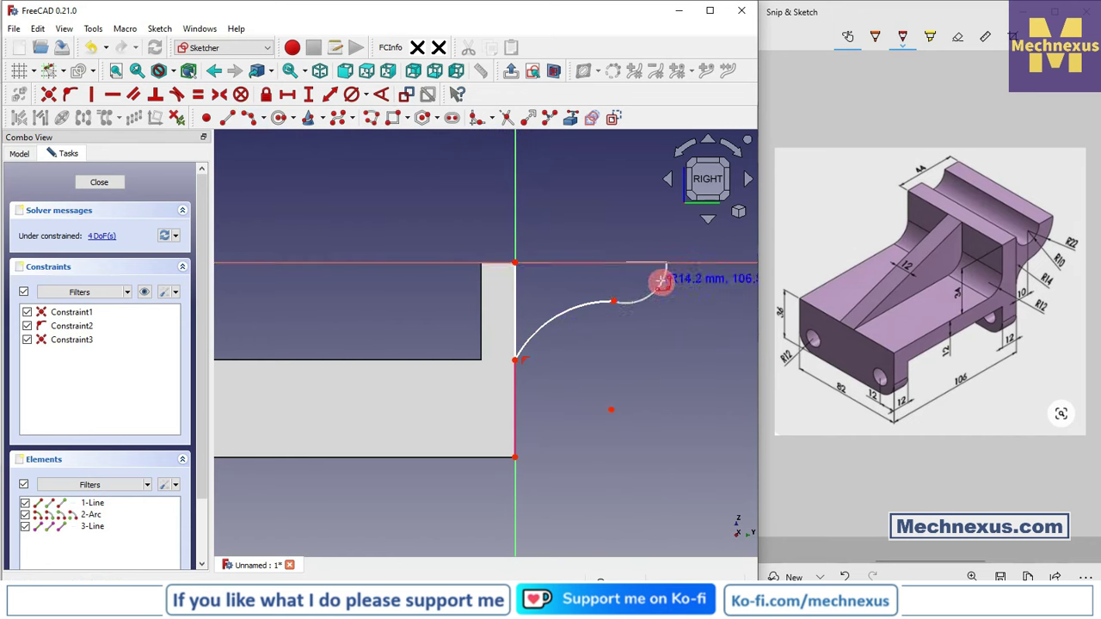
click(666, 262)
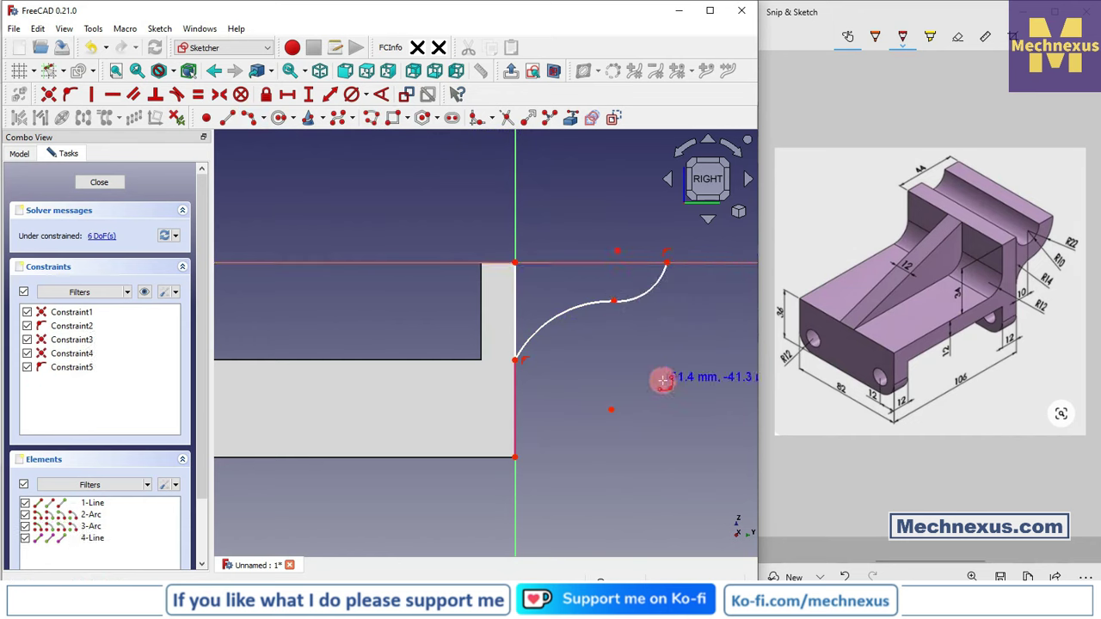
click(629, 302)
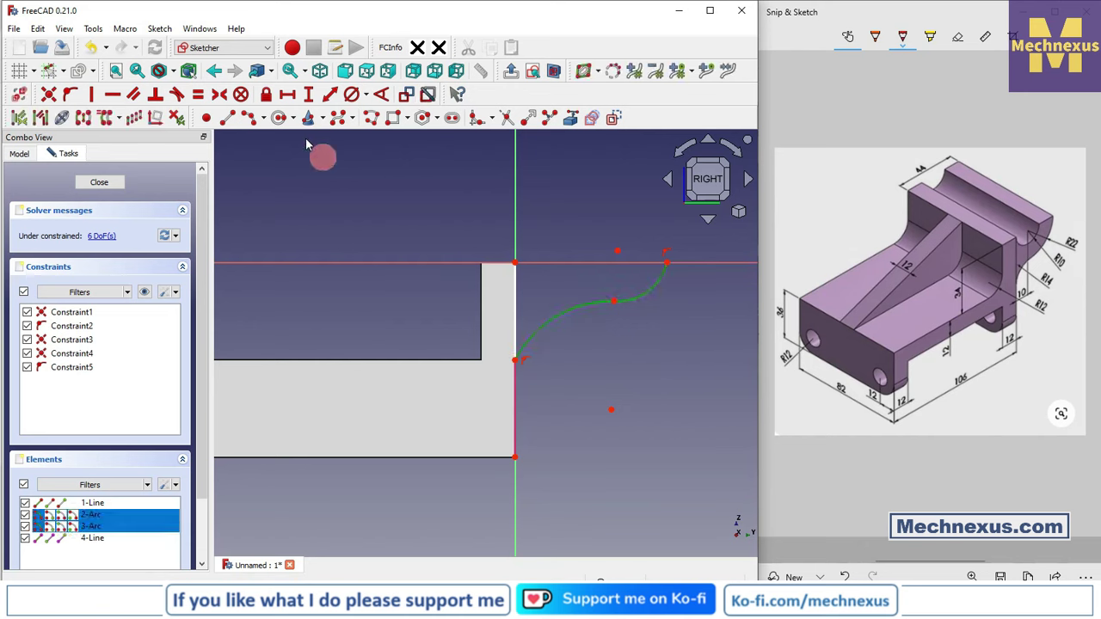
click(176, 93)
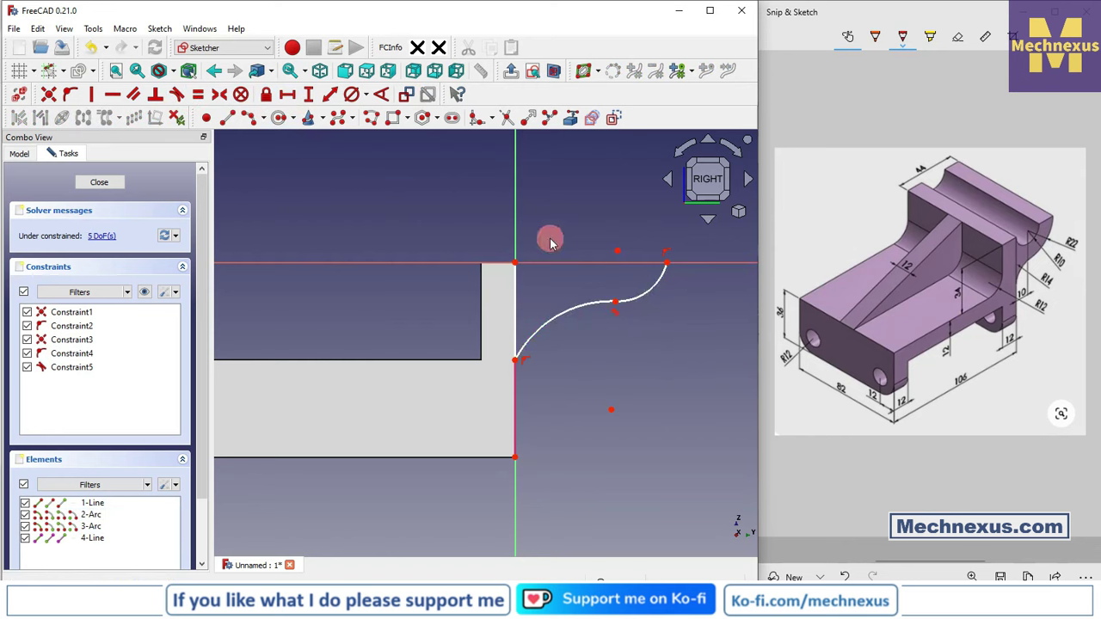
scroll(550, 238, up, 2)
- Draw the top line from the wall corner to the arc and make it tangent
click(229, 115)
click(508, 269)
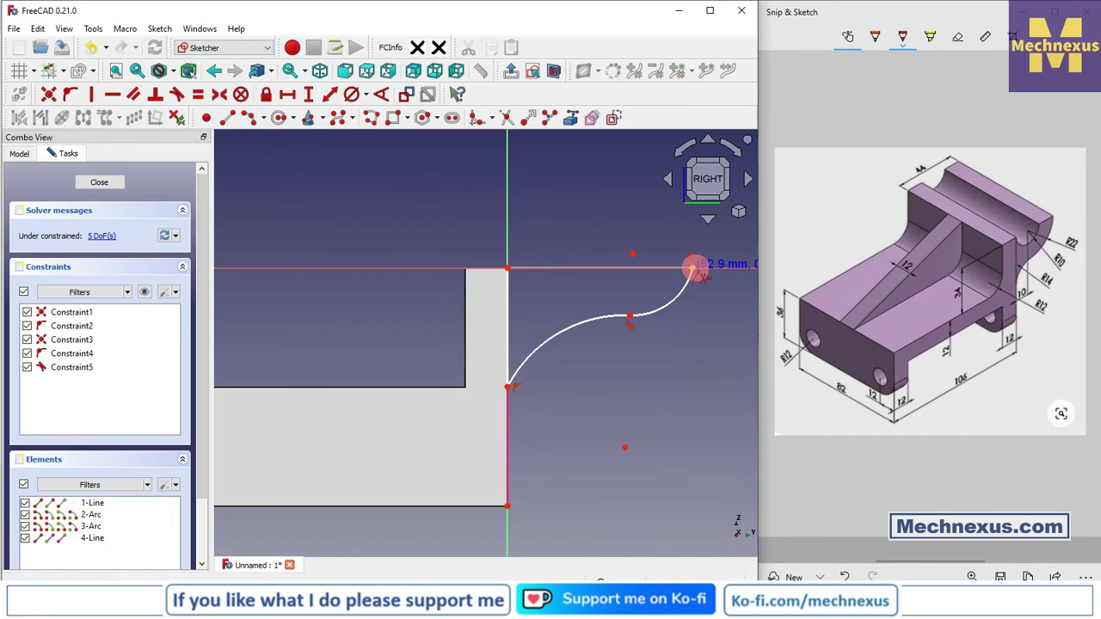
click(693, 268)
right_click(587, 245)
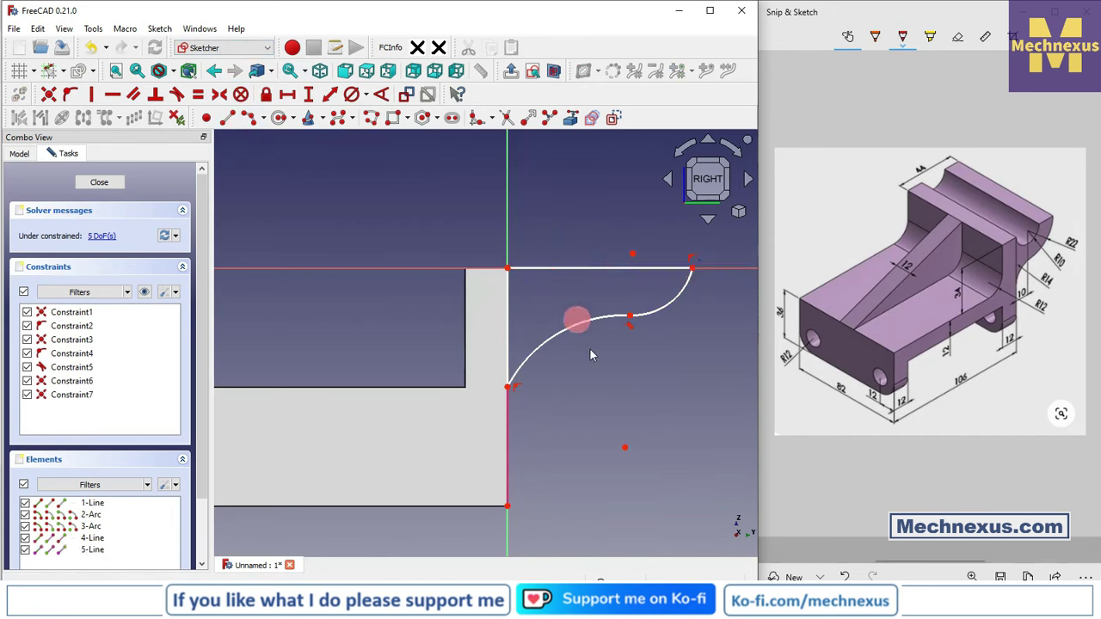
click(632, 254)
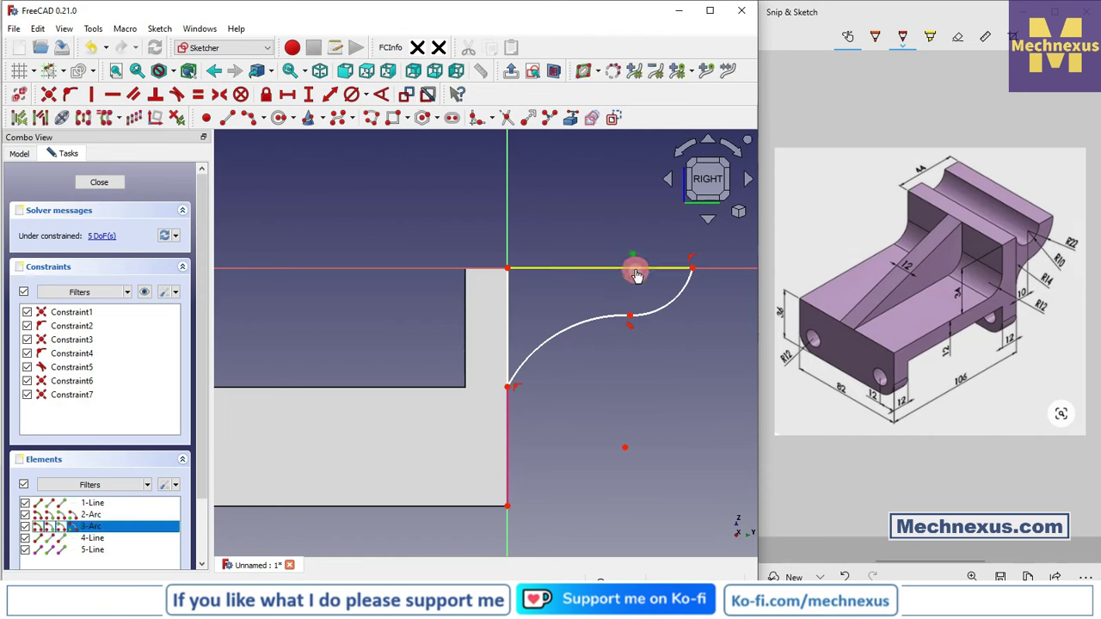
click(636, 273)
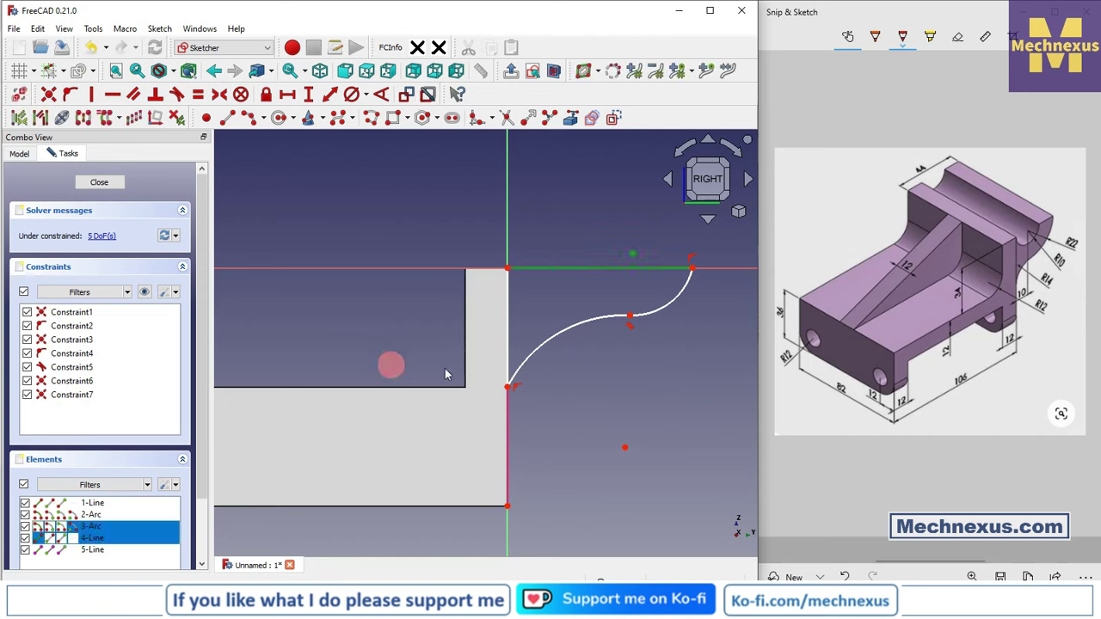
click(72, 95)
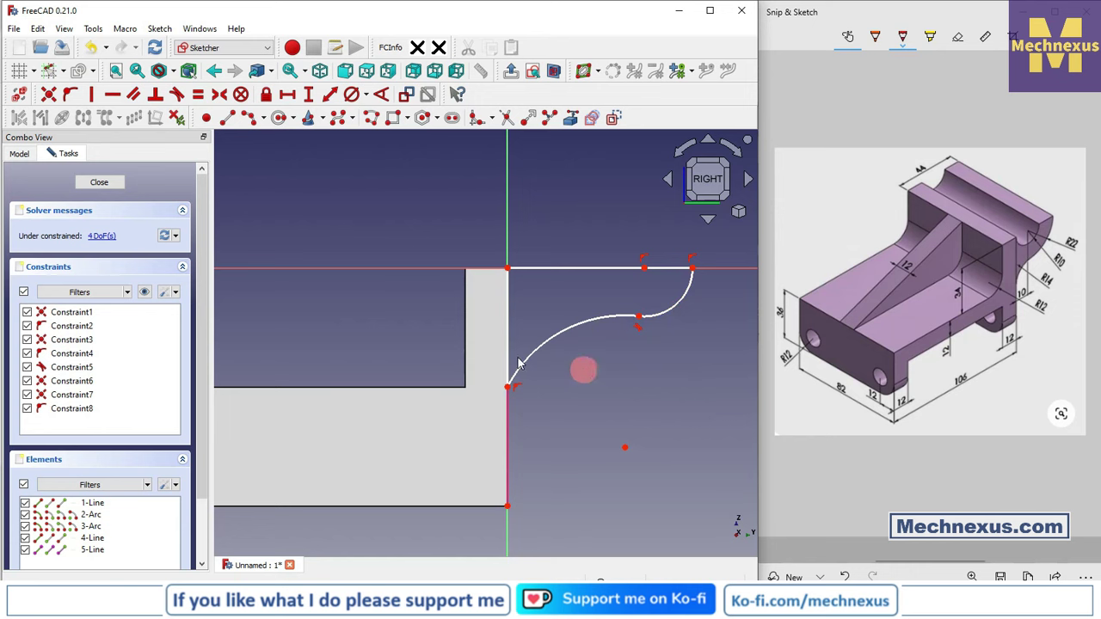
click(370, 93)
click(404, 110)
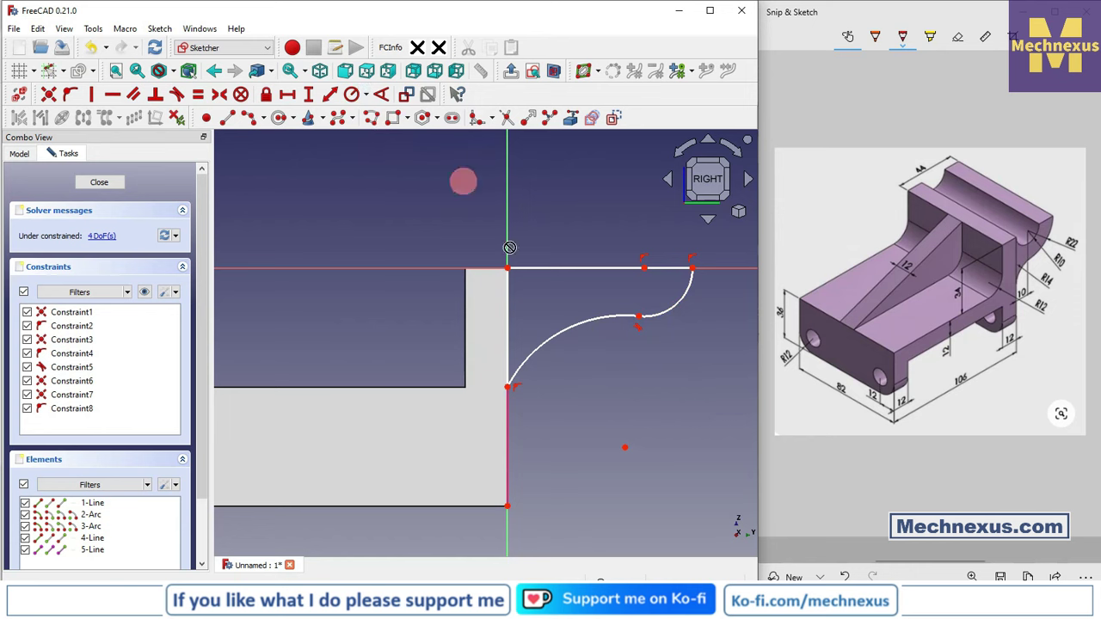
- Set the lower arc radius to 14 mm and the upper arc radius to 22 mm
click(563, 335)
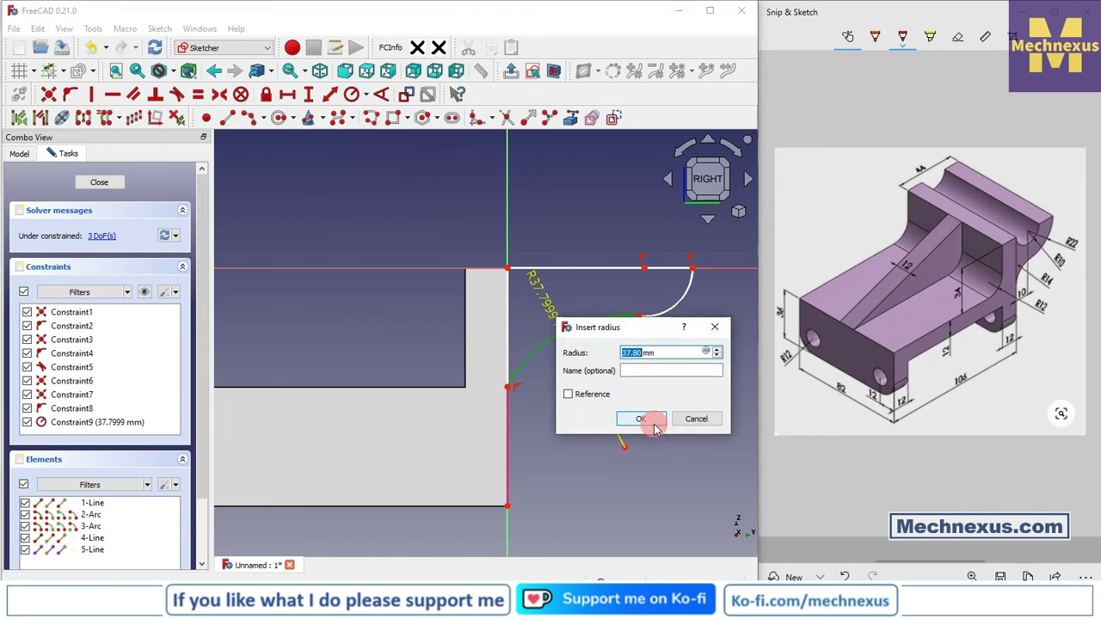
click(653, 421)
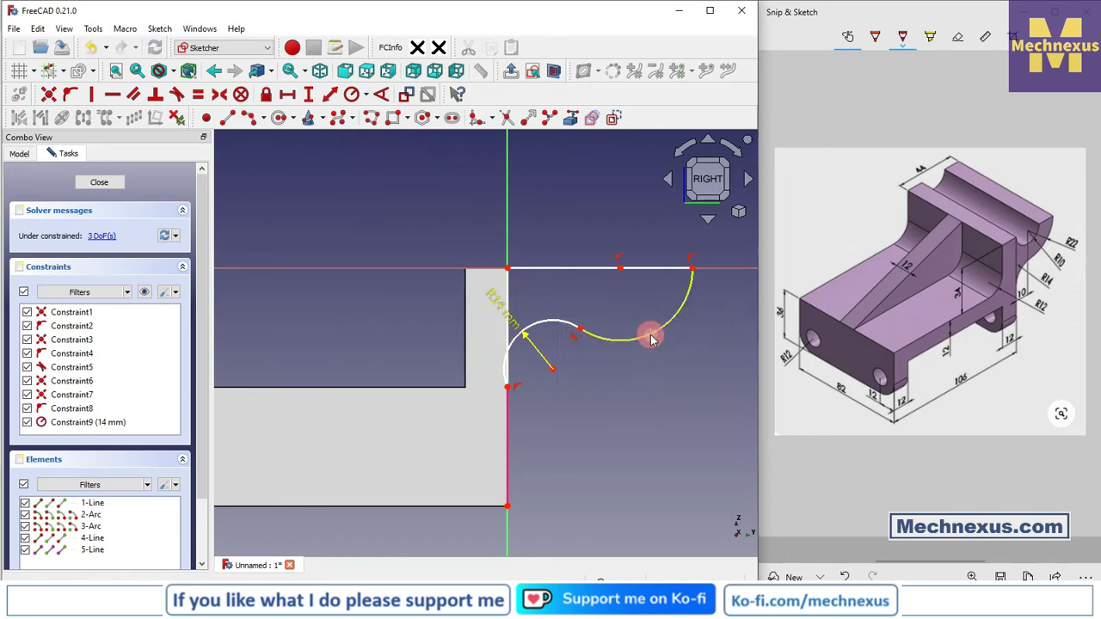
click(651, 338)
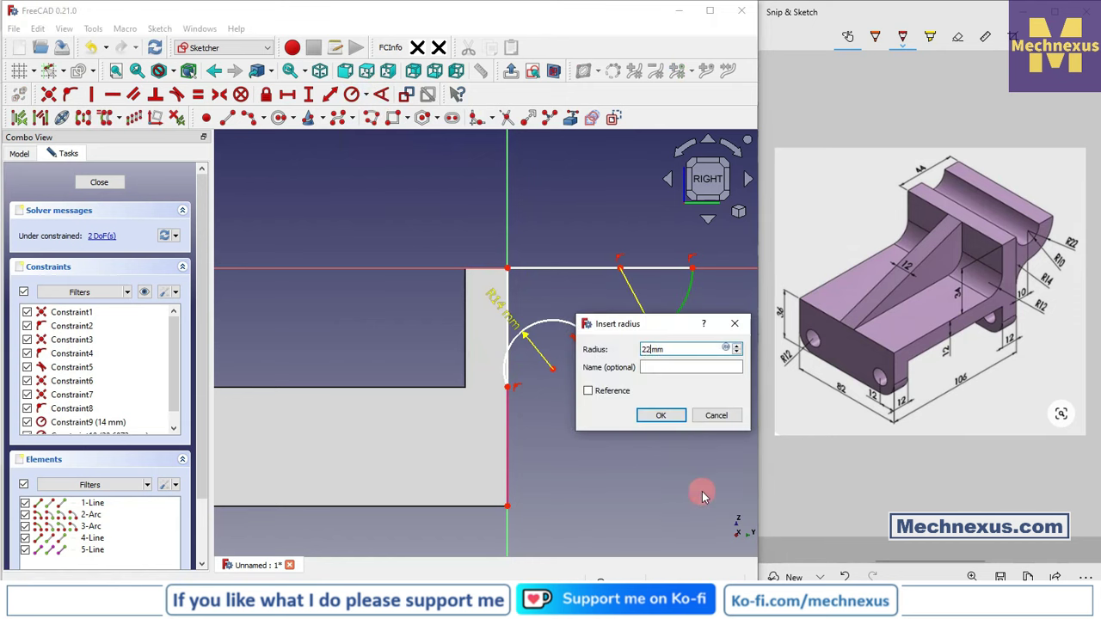
key(Return)
scroll(575, 386, up, 1)
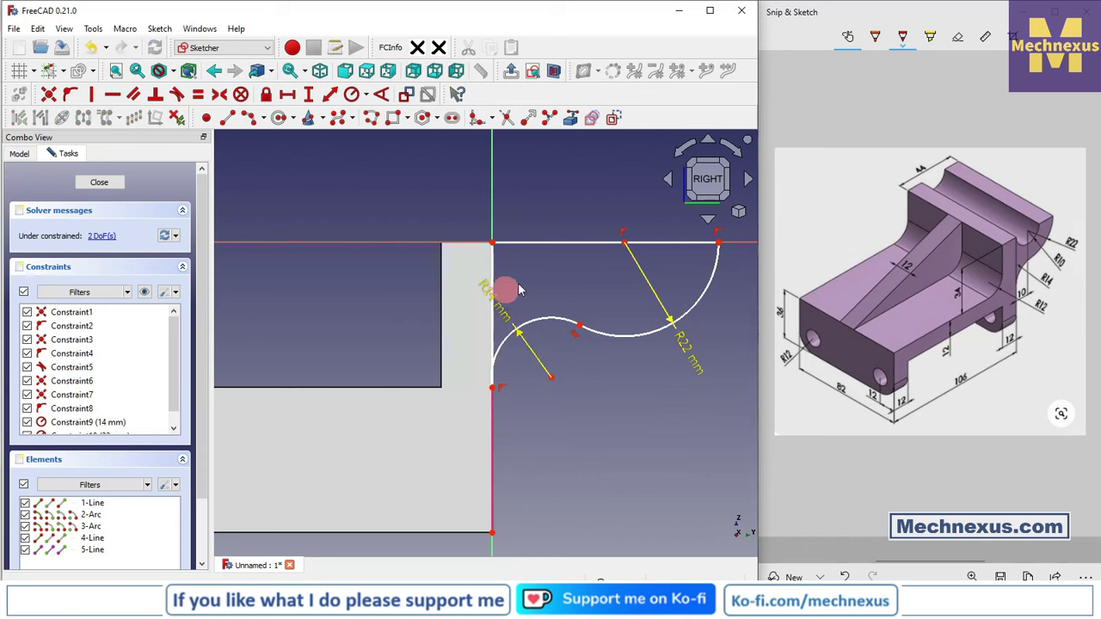
- Add a 10 mm horizontal distance to the upper arc's centre
click(299, 97)
click(626, 242)
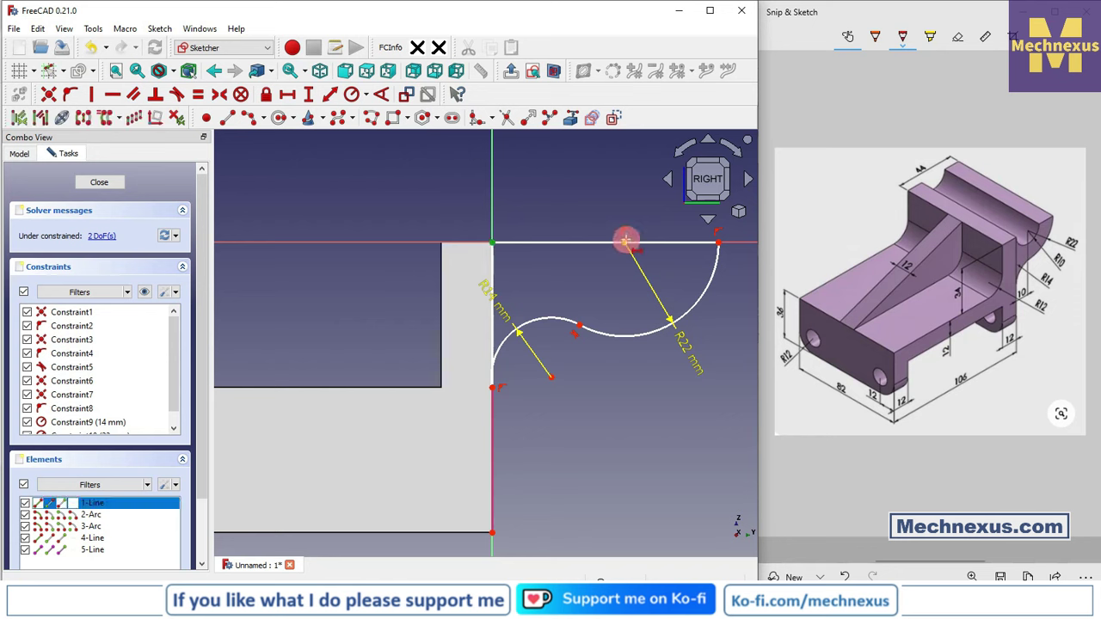
text(10)
key(Return)
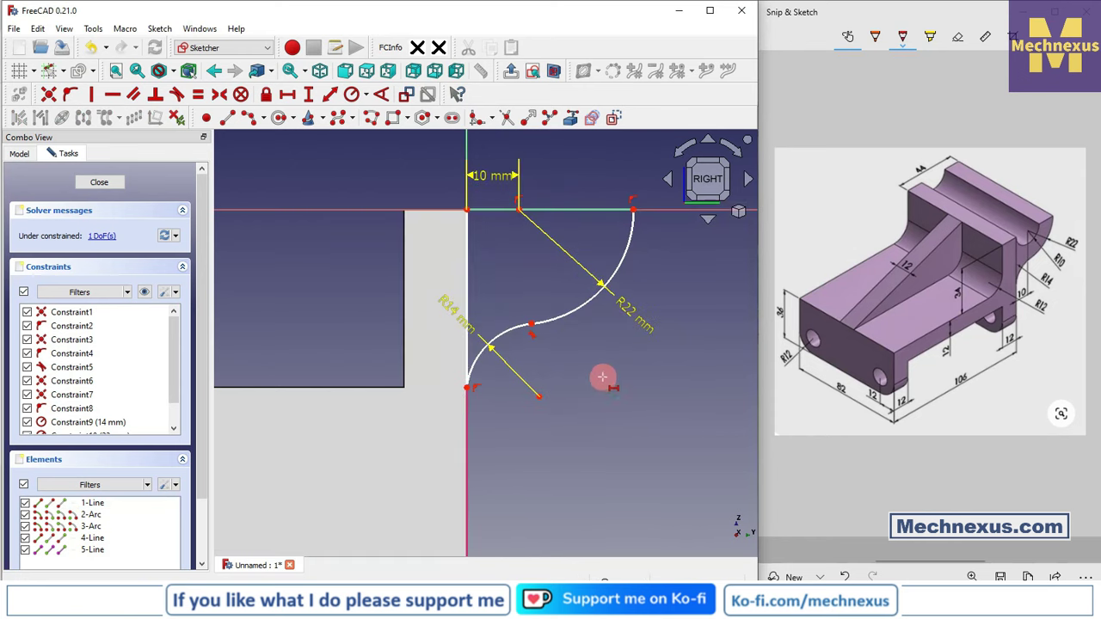
- Make the lower arc tangent to the vertical line, tidy the labels, and close the sketch
scroll(478, 378, up, 2)
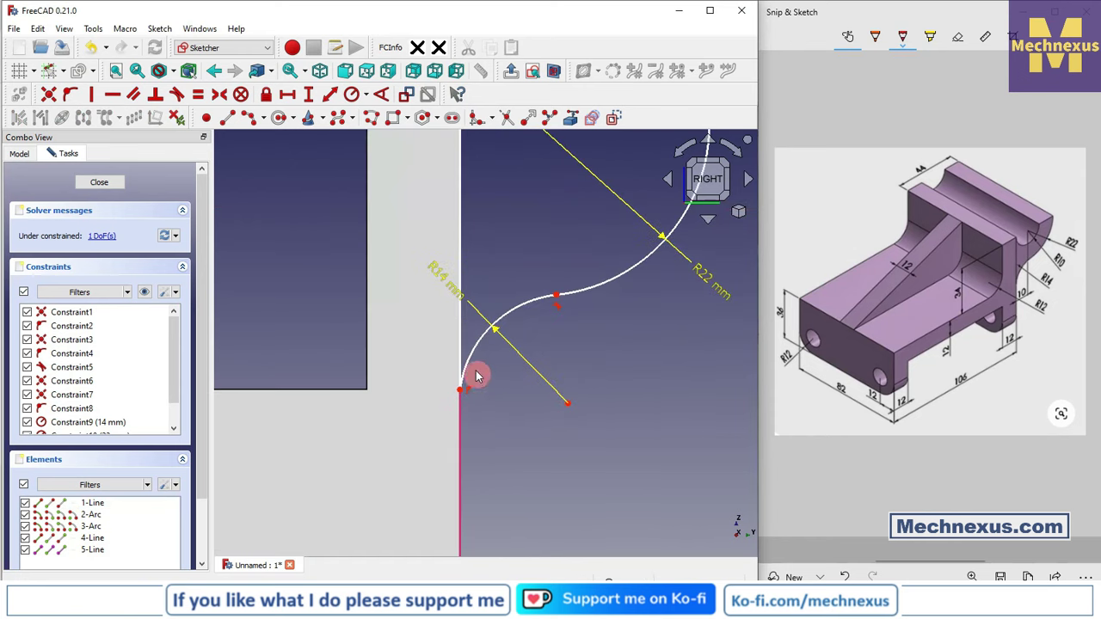
click(471, 367)
click(460, 352)
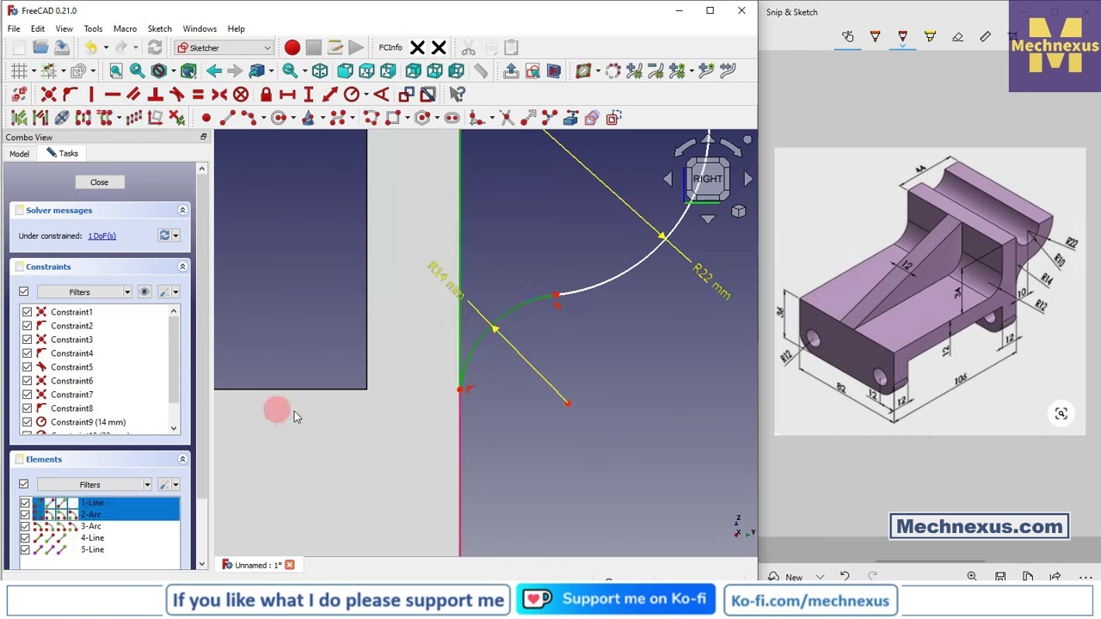
click(176, 94)
scroll(578, 349, down, 3)
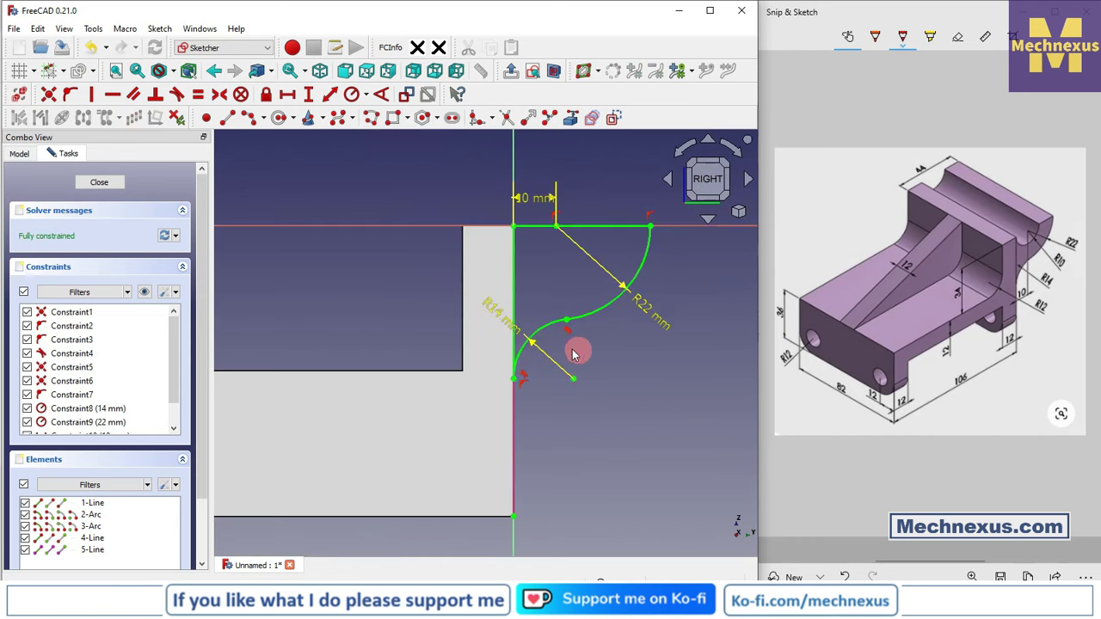
drag(514, 331, 425, 278)
drag(545, 203, 470, 200)
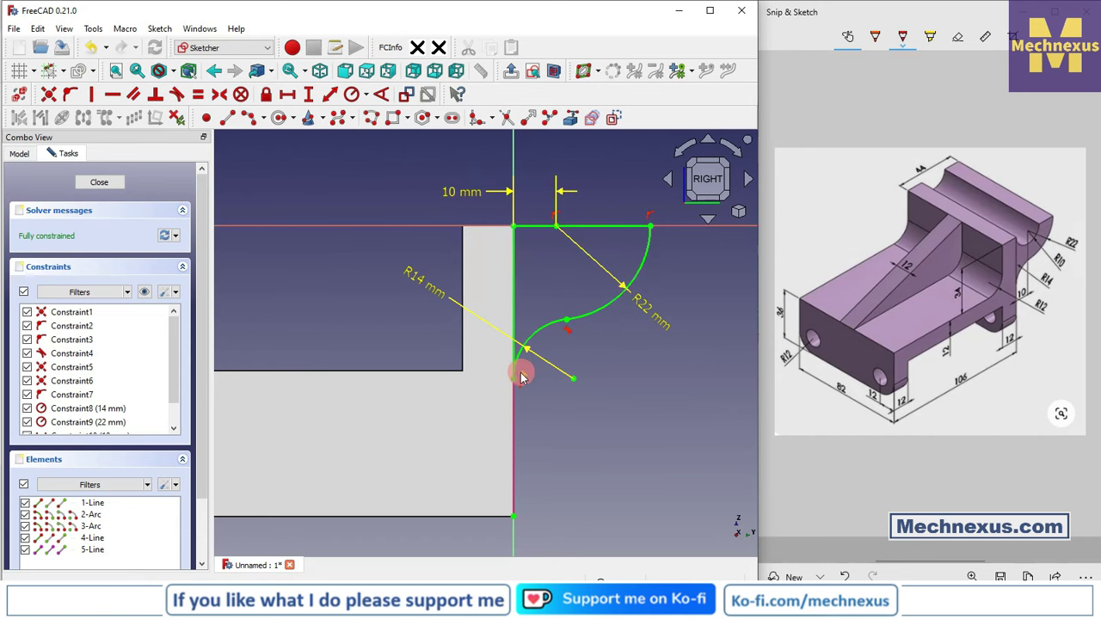
click(114, 183)
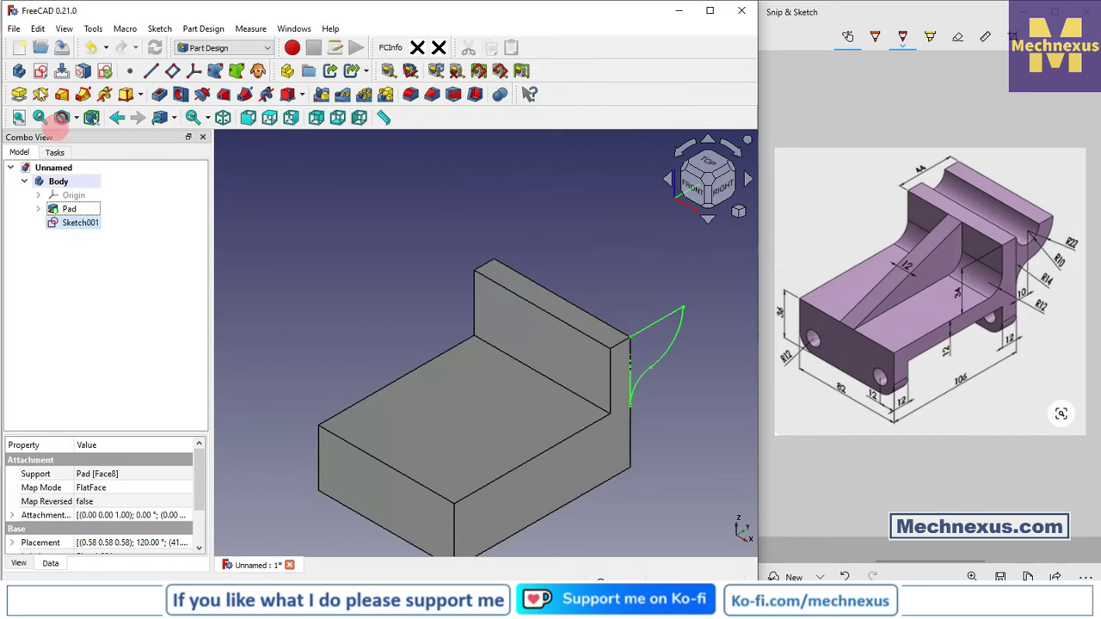
- Pad the arm sketch reversed, Up to face, stopping at the block's side face (Pad:Face7)
click(19, 94)
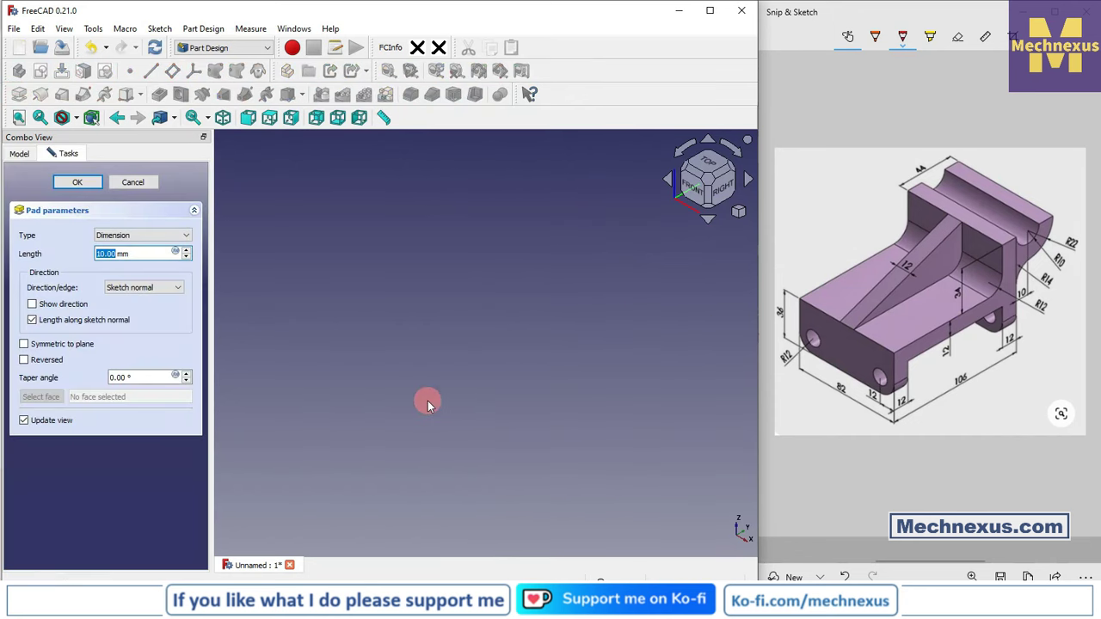
click(24, 361)
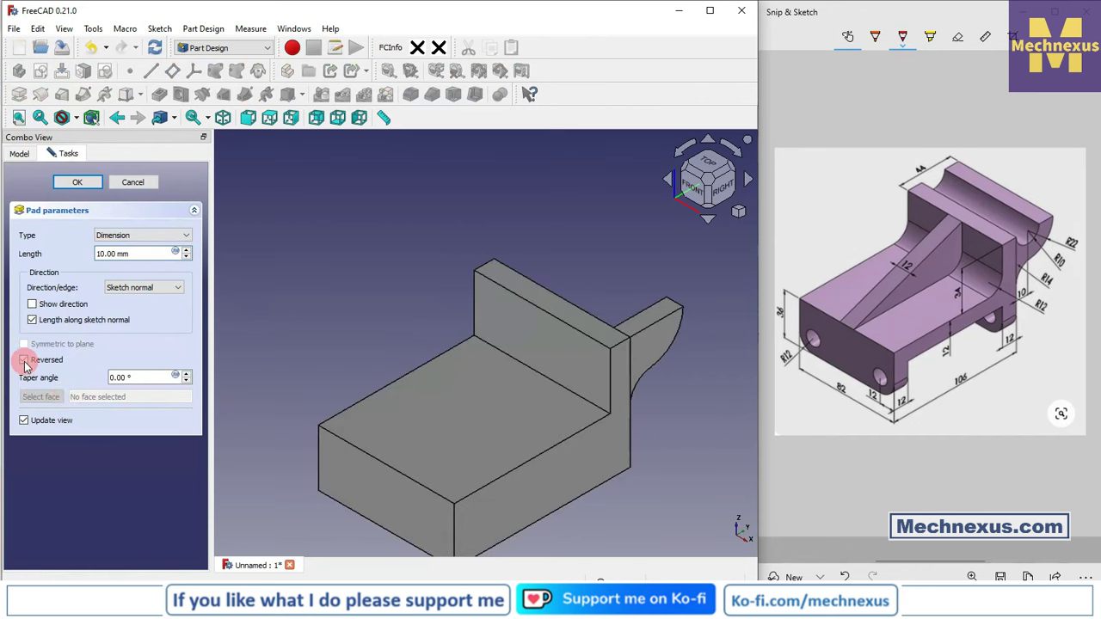
click(148, 238)
click(120, 275)
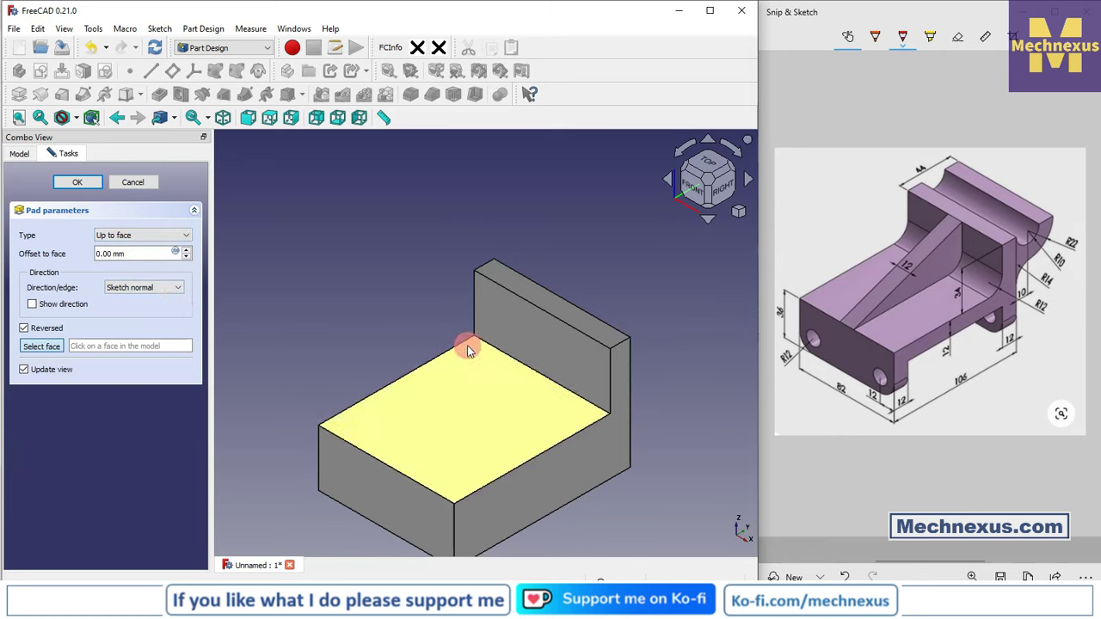
drag(469, 349, 486, 418)
click(486, 418)
click(75, 184)
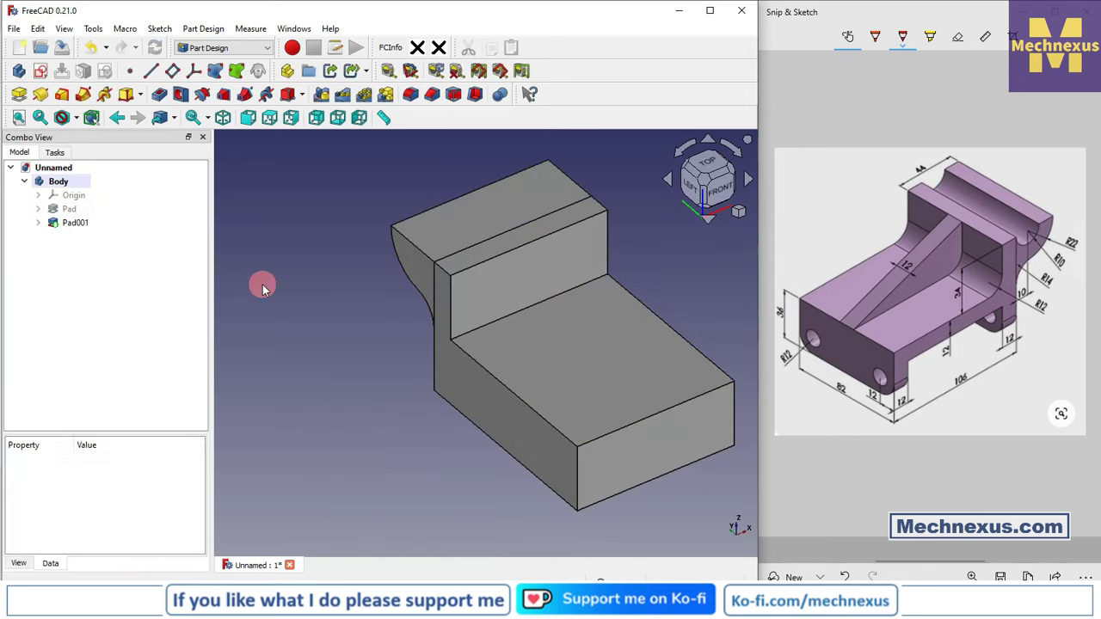
- Set Pad001's Refine property to true to remove the seam atop the upright
key(0)
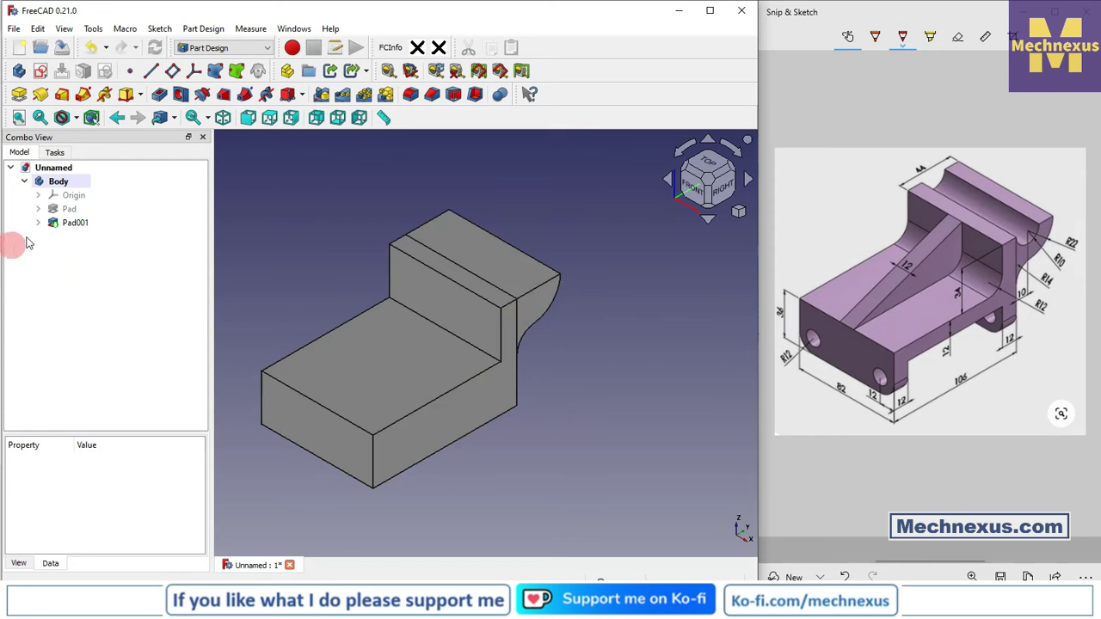
click(56, 222)
drag(81, 432, 110, 241)
click(103, 475)
click(103, 475)
click(94, 498)
click(598, 448)
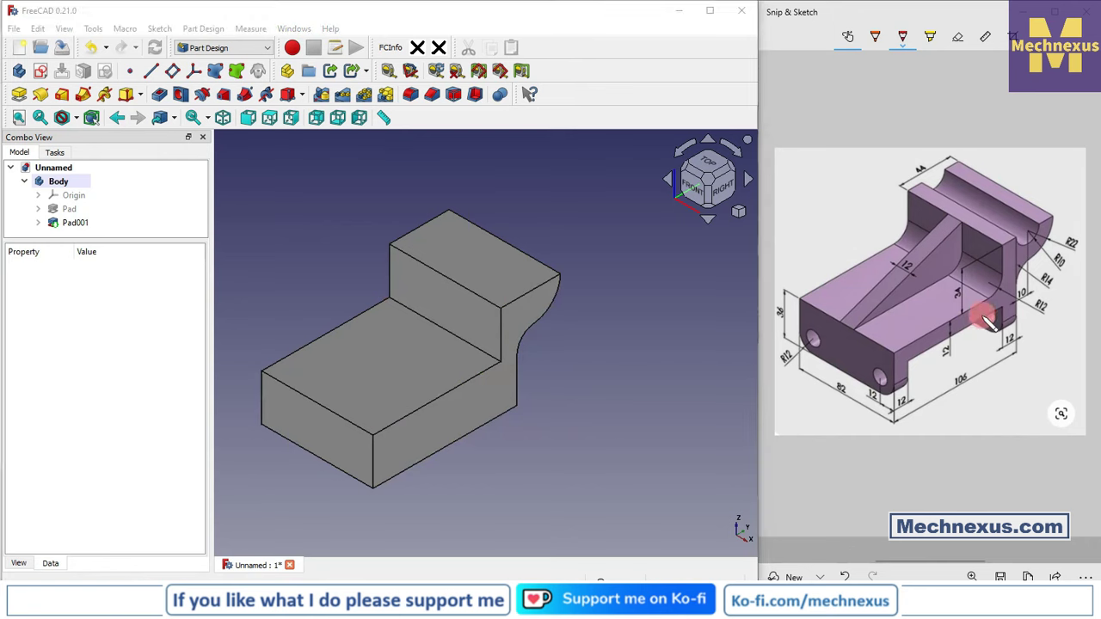
- Select the inner corner edge where the upright meets the curved arm
scroll(474, 342, up, 5)
click(476, 348)
click(860, 478)
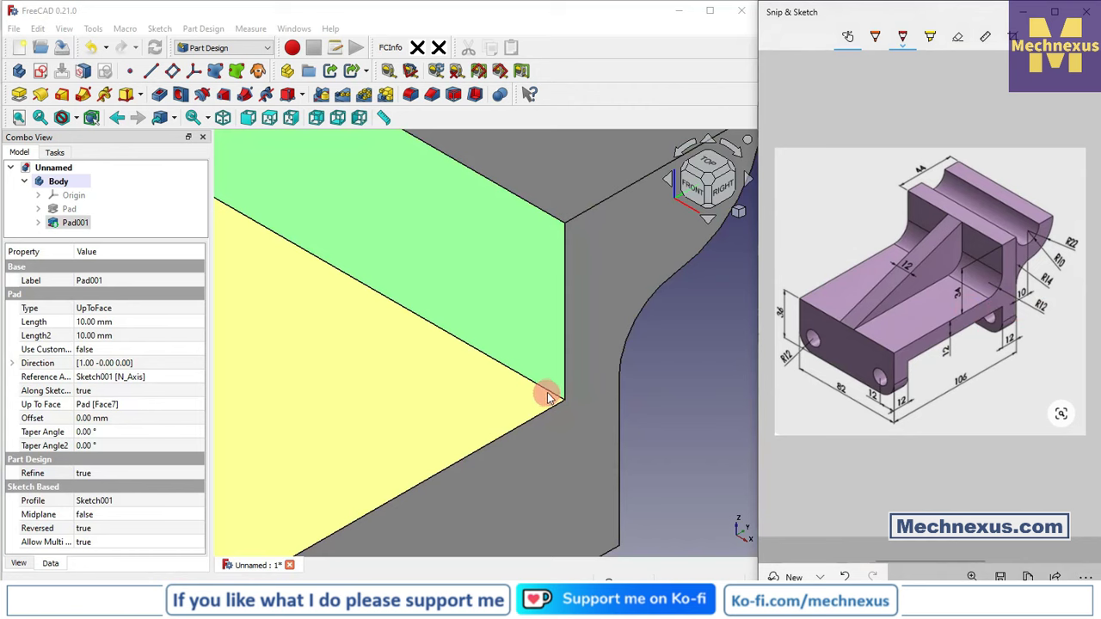
click(551, 392)
scroll(563, 402, down, 2)
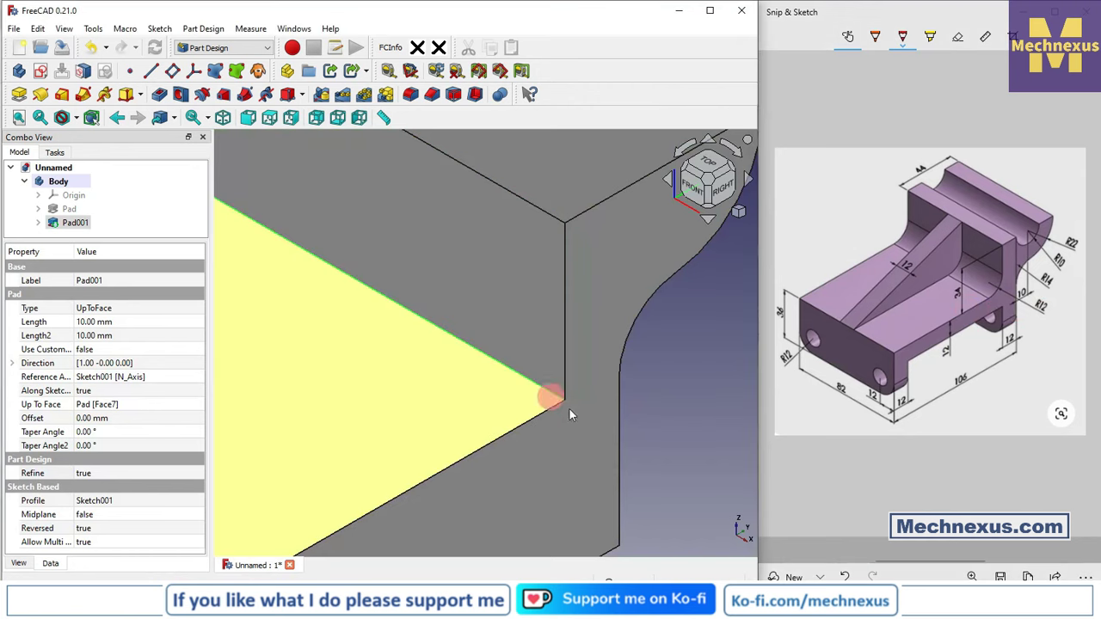
scroll(685, 410, down, 3)
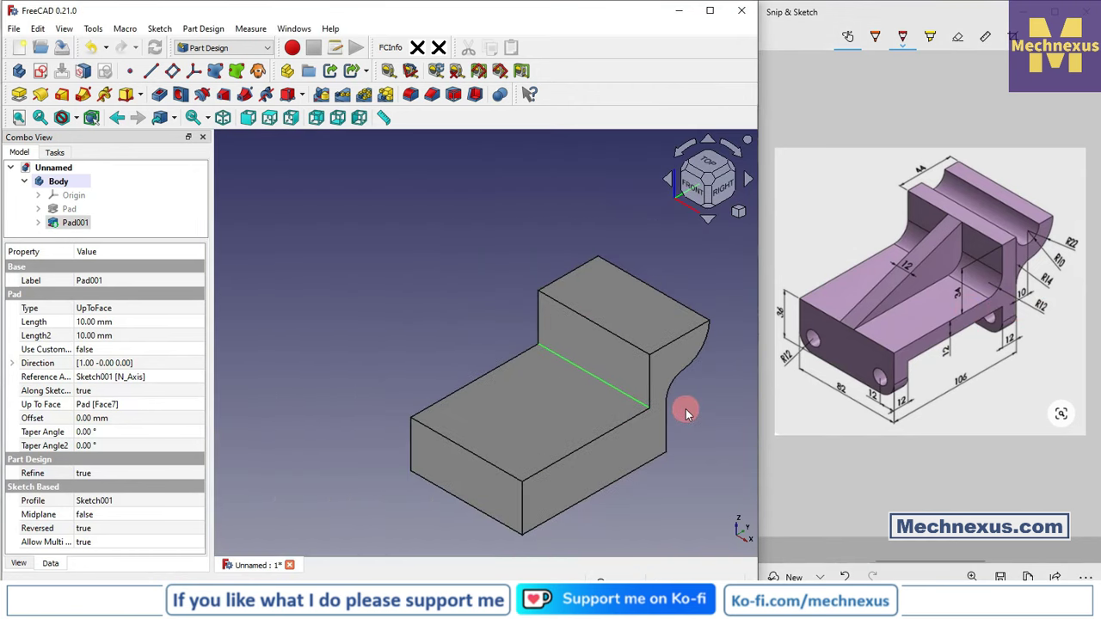
- Round the inner corner between base and upright with a 12 mm fillet
click(411, 95)
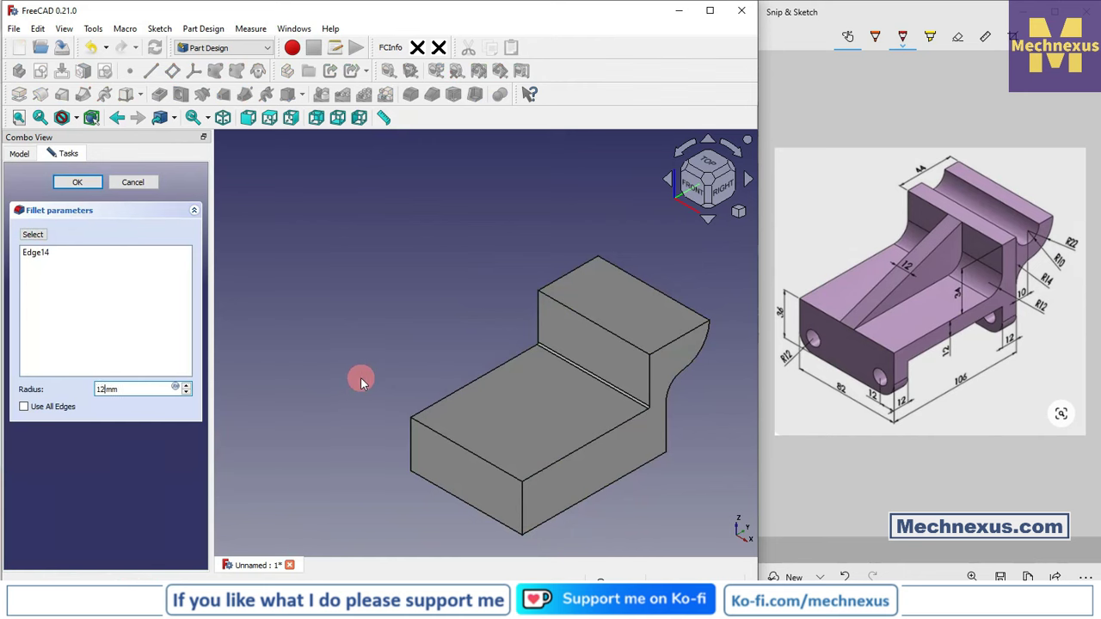
scroll(369, 320, down, 4)
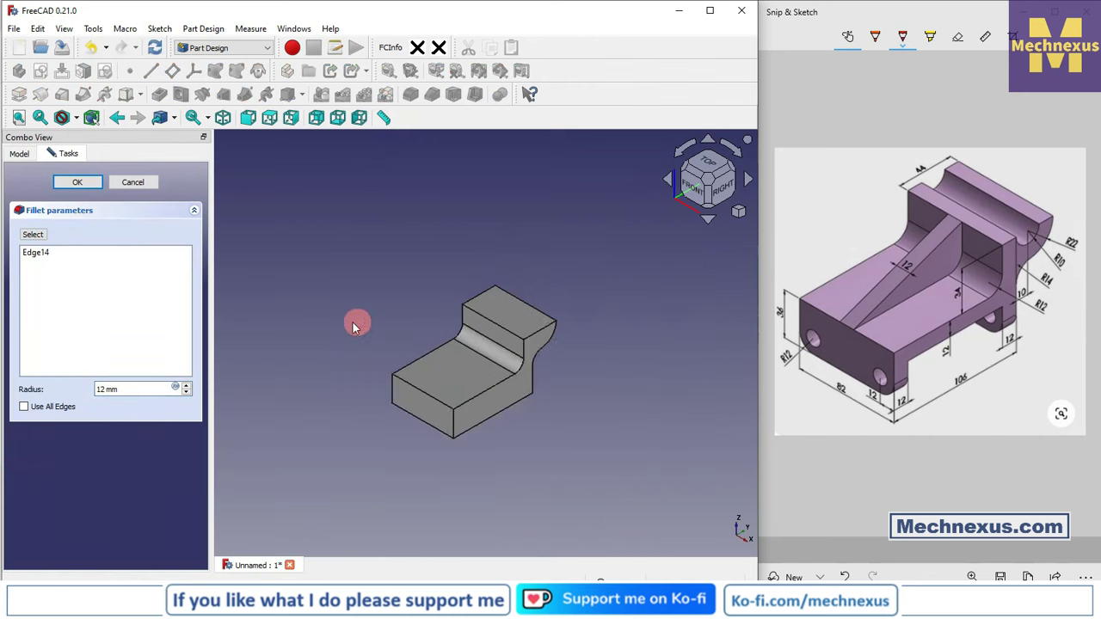
click(103, 186)
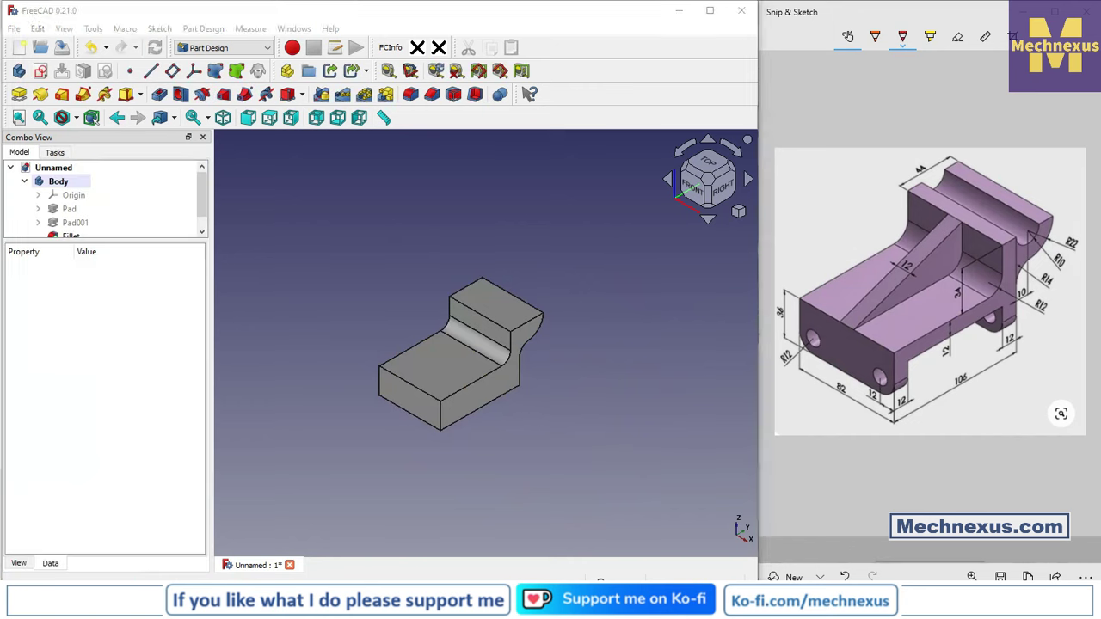
- Show the body's origin planes and orbit the model to a near-front view
scroll(458, 386, up, 2)
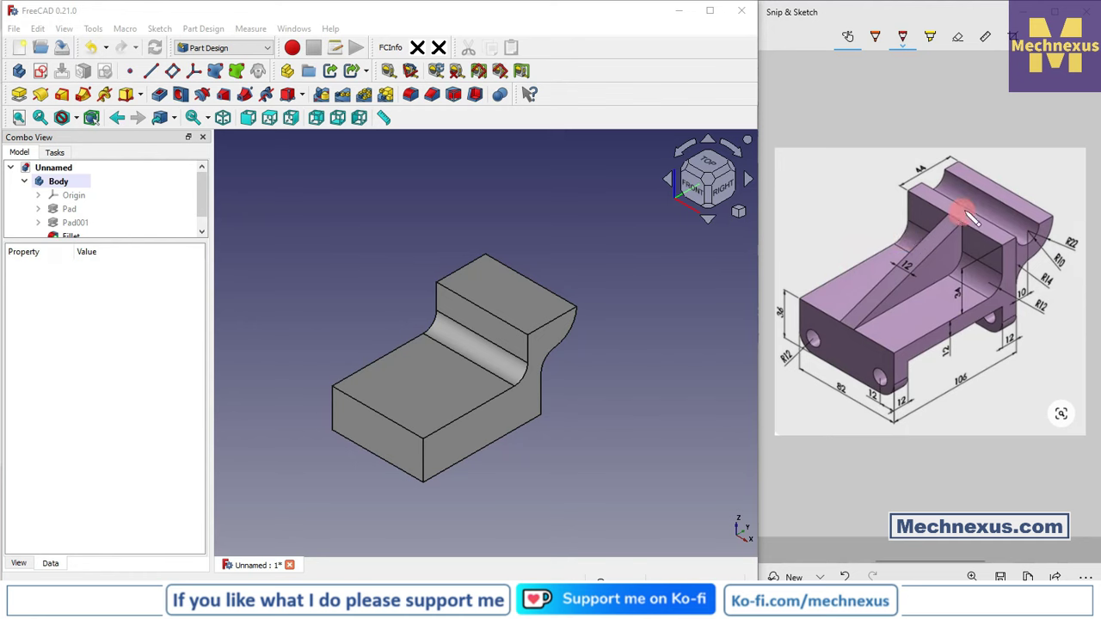
click(74, 196)
drag(123, 243, 123, 411)
scroll(519, 361, down, 2)
middle_drag(519, 362, 336, 304)
click(482, 239)
- Start a new sketch on the YZ-plane, hide the origin and show the sketch as outline
click(478, 238)
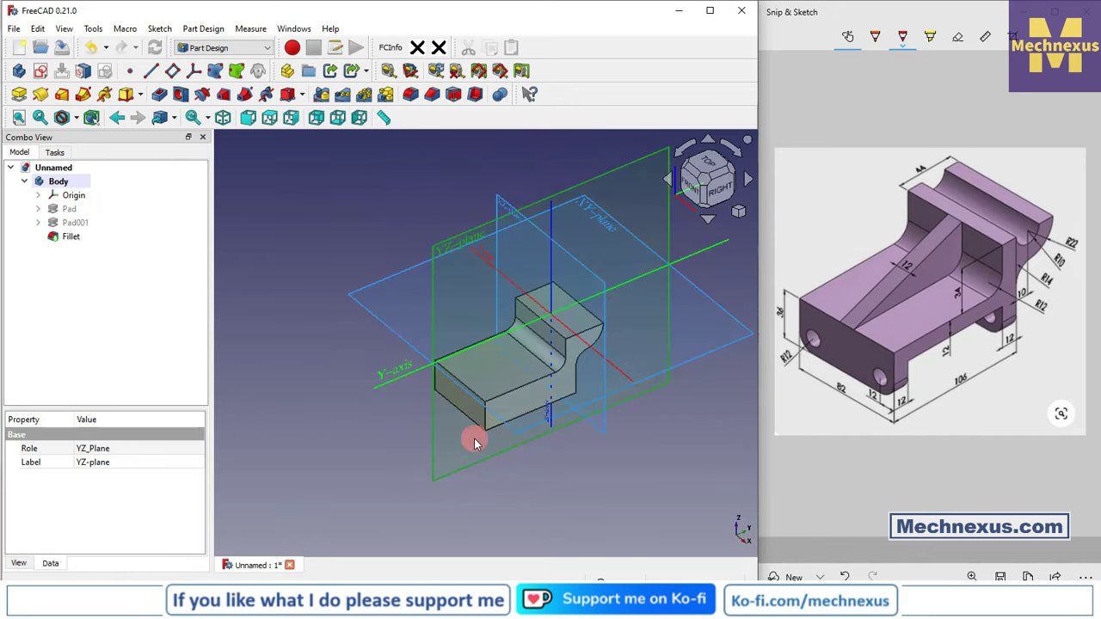
click(43, 73)
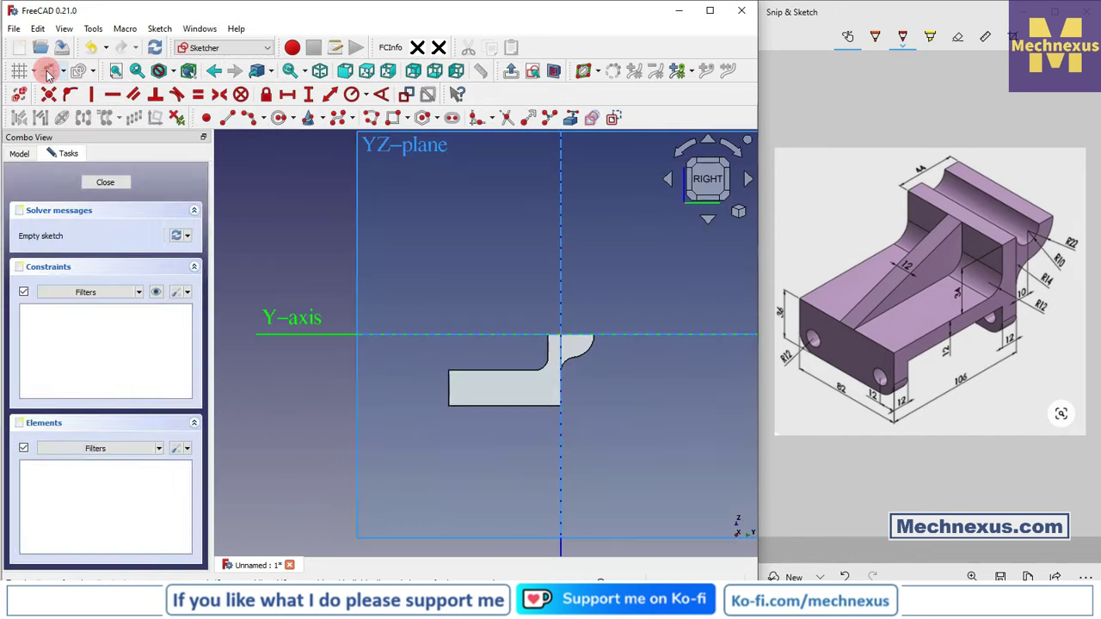
click(21, 156)
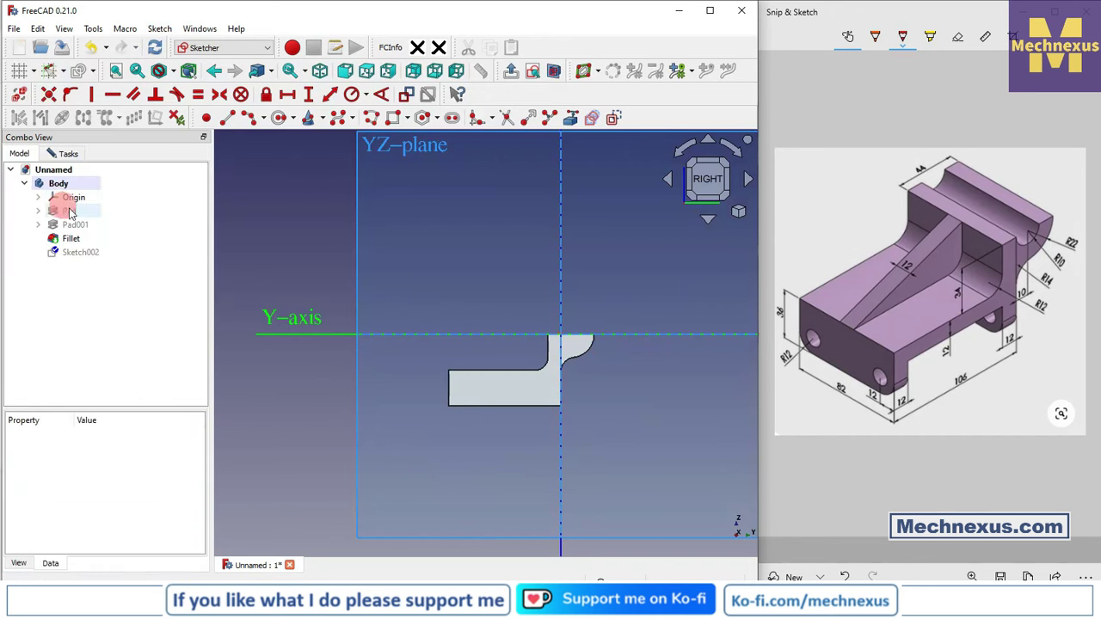
right_click(74, 197)
click(154, 210)
scroll(472, 280, up, 2)
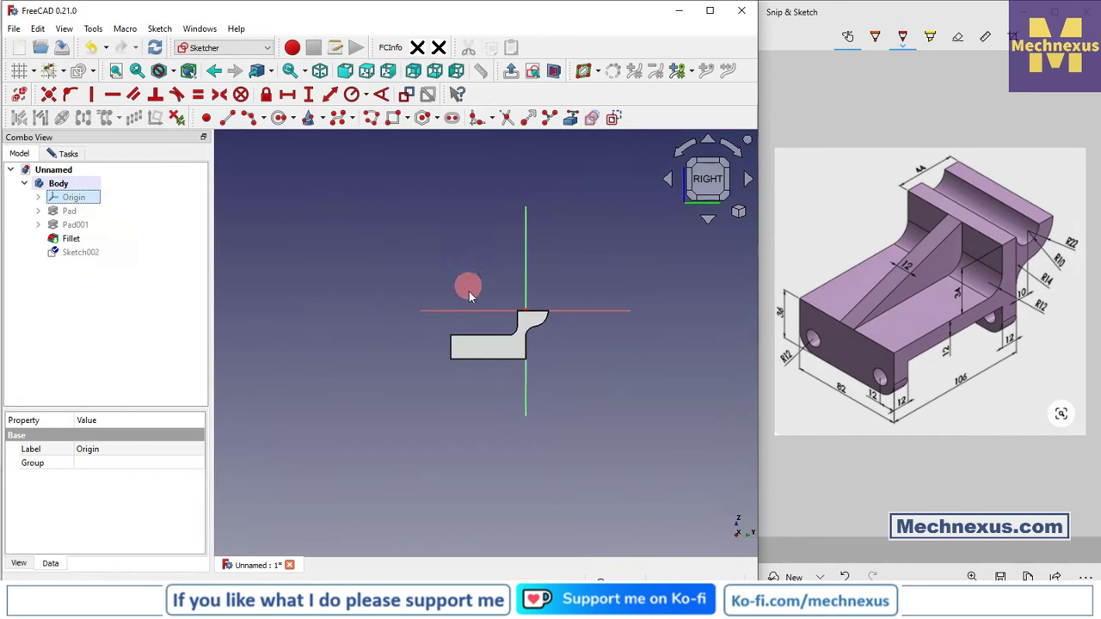
click(161, 71)
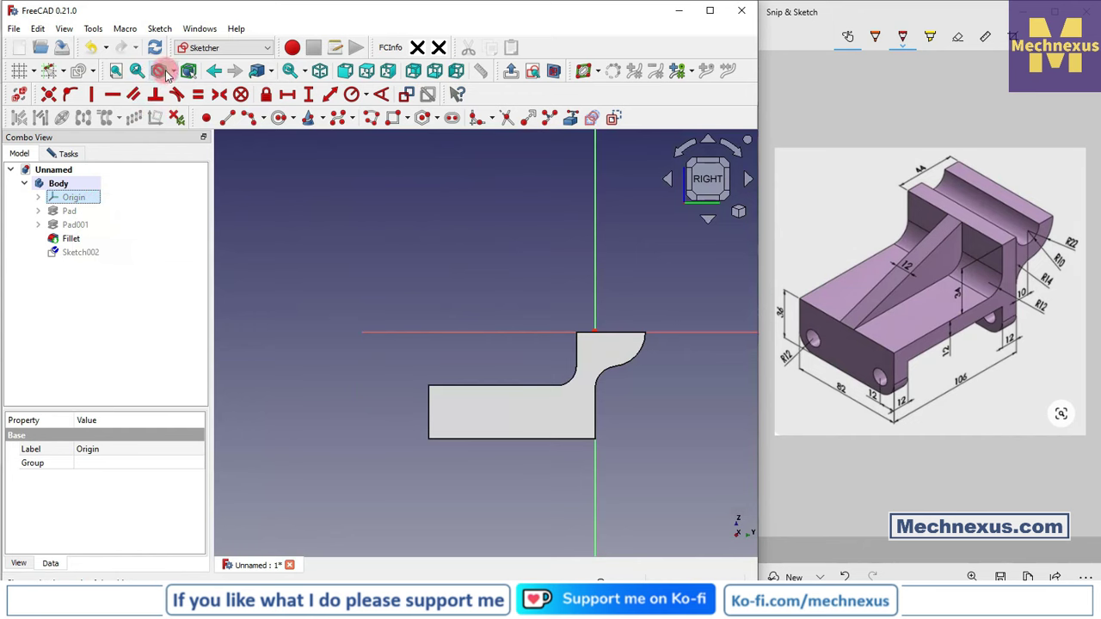
click(194, 133)
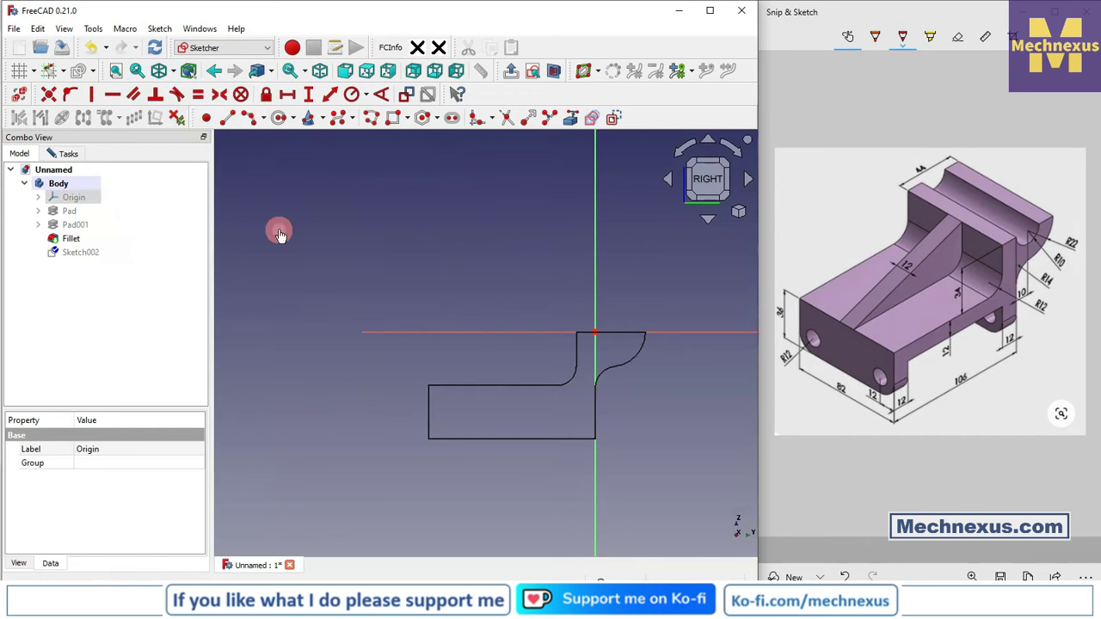
scroll(471, 328, up, 2)
scroll(471, 327, up, 1)
- Trim away the unwanted piece of the fillet arc in the sketch
click(570, 118)
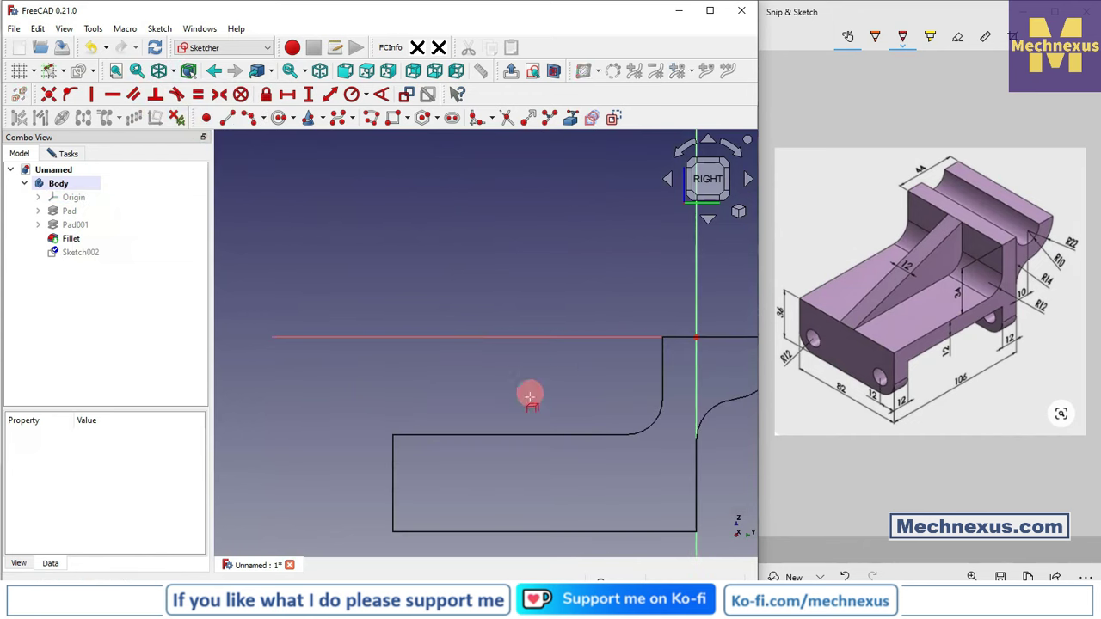
click(651, 433)
right_click(620, 385)
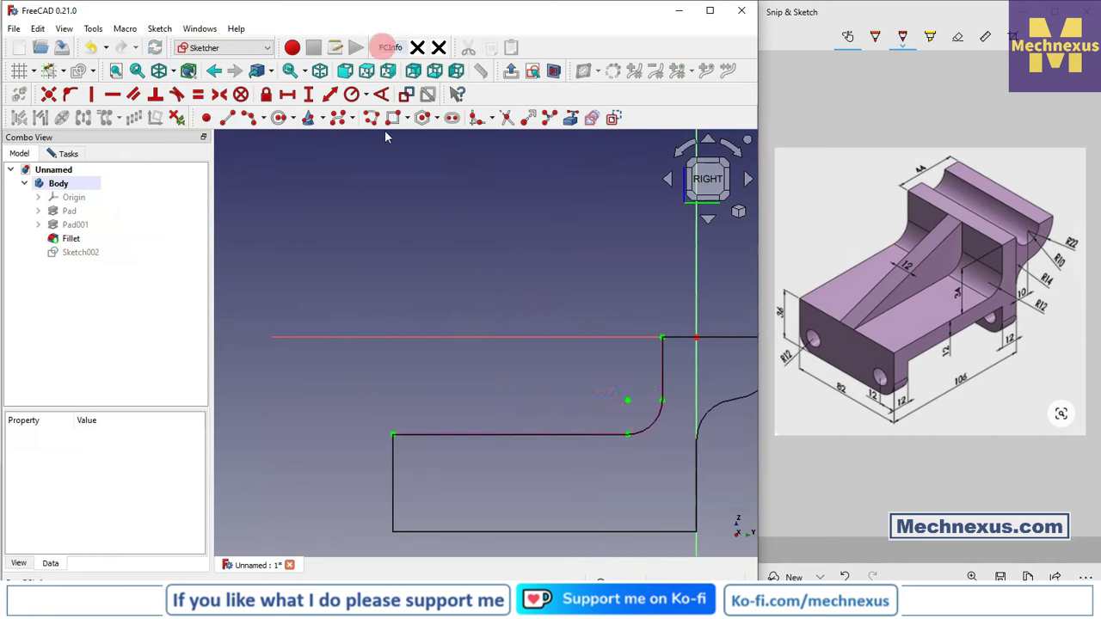
click(634, 444)
mouse_move(657, 399)
mouse_down()
mouse_move(652, 357)
mouse_move(657, 426)
mouse_move(399, 443)
mouse_up()
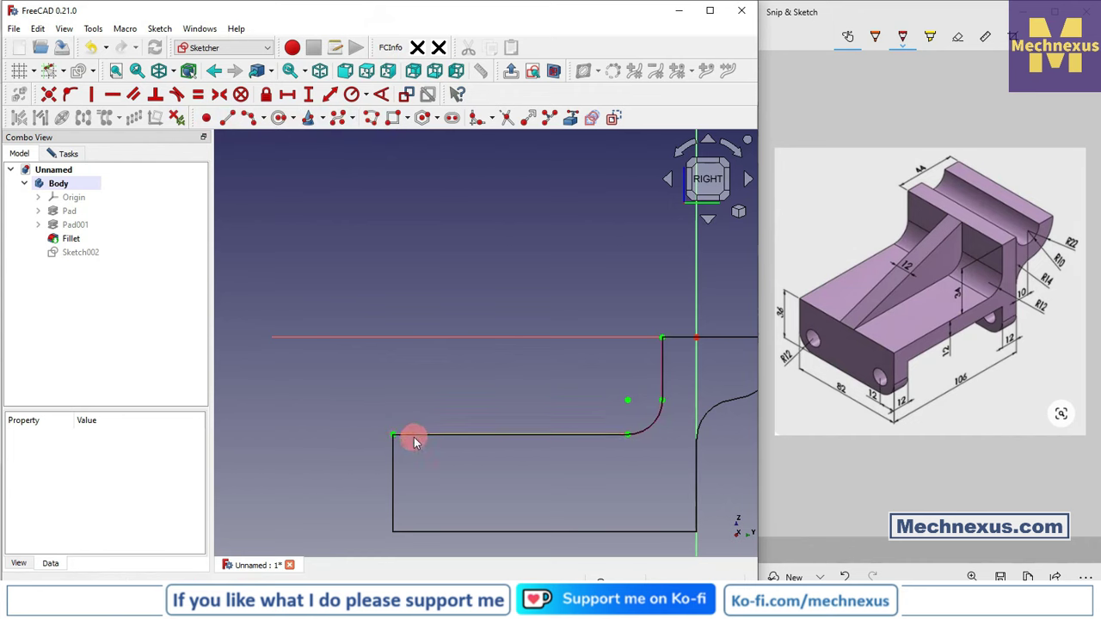
mouse_move(526, 441)
mouse_down()
mouse_move(573, 437)
mouse_move(340, 237)
mouse_up()
- Draw the bottom line, vertical line, corner arc and sloped line to the top corner
click(227, 118)
click(393, 435)
click(630, 436)
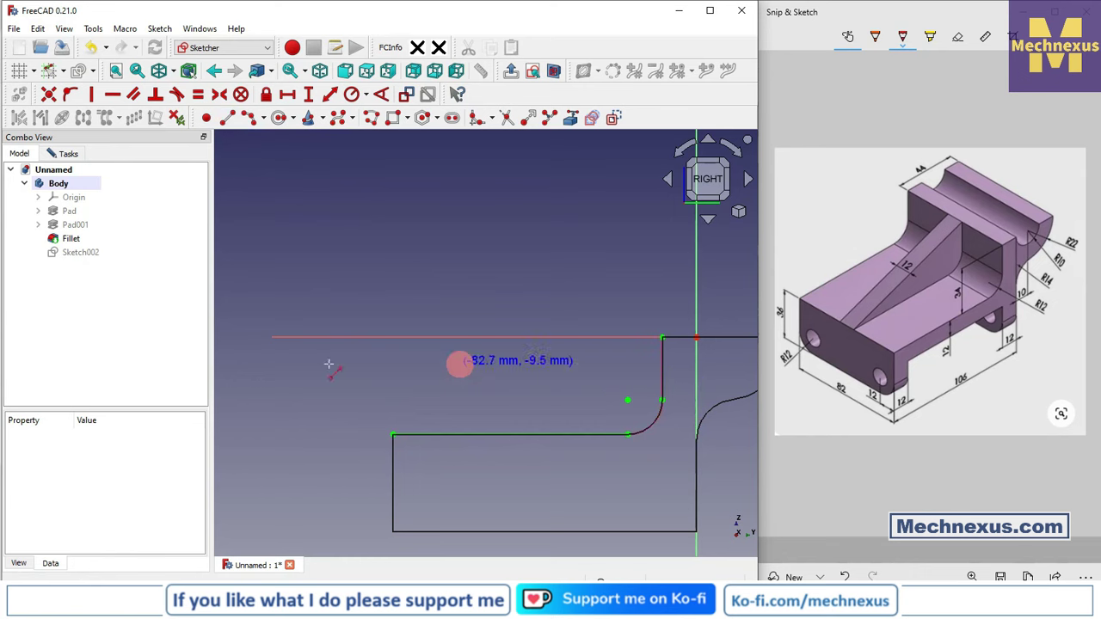
click(661, 400)
click(662, 337)
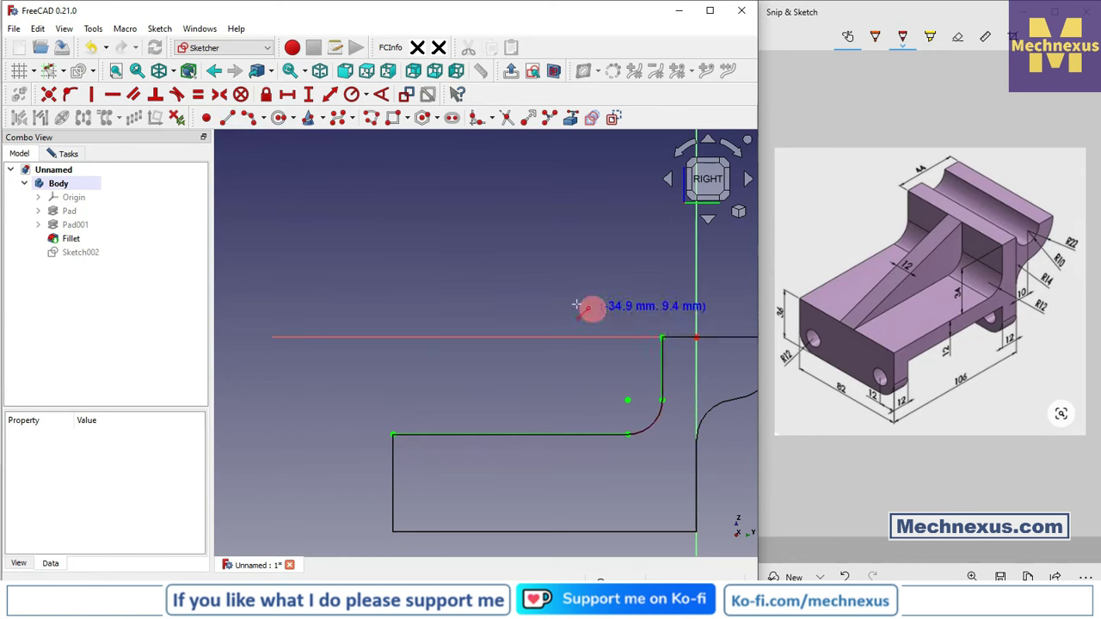
click(251, 118)
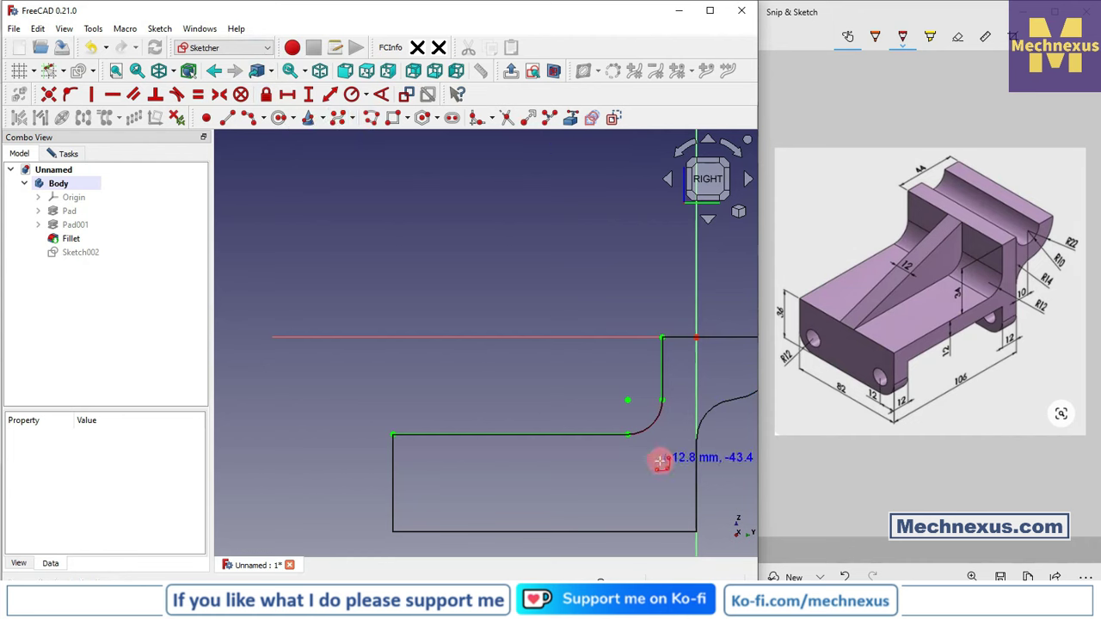
click(647, 424)
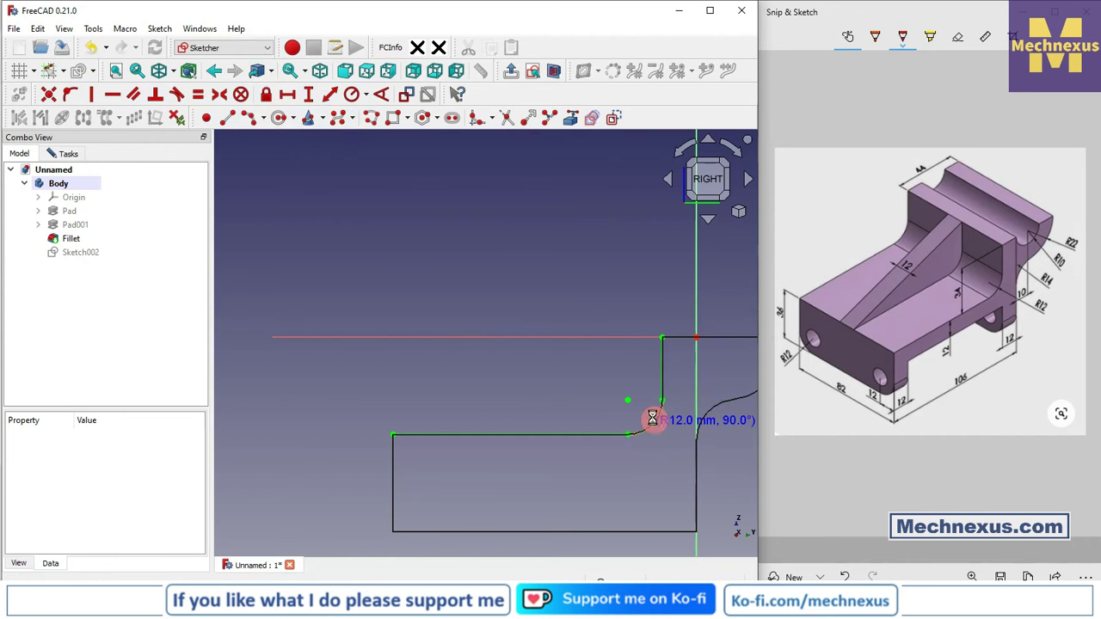
click(653, 419)
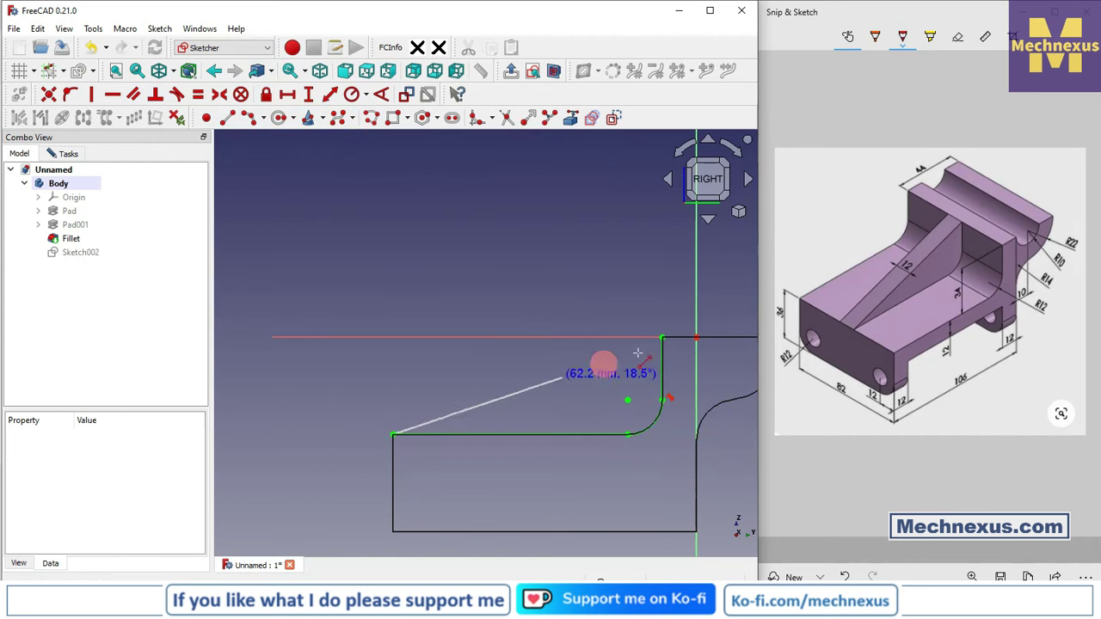
click(661, 337)
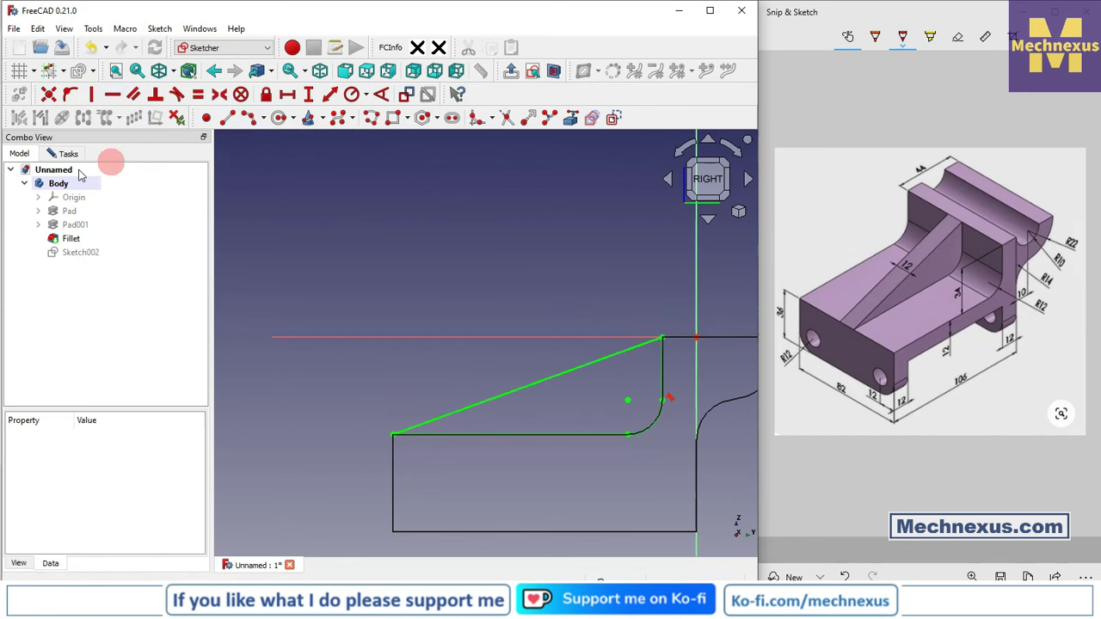
click(509, 71)
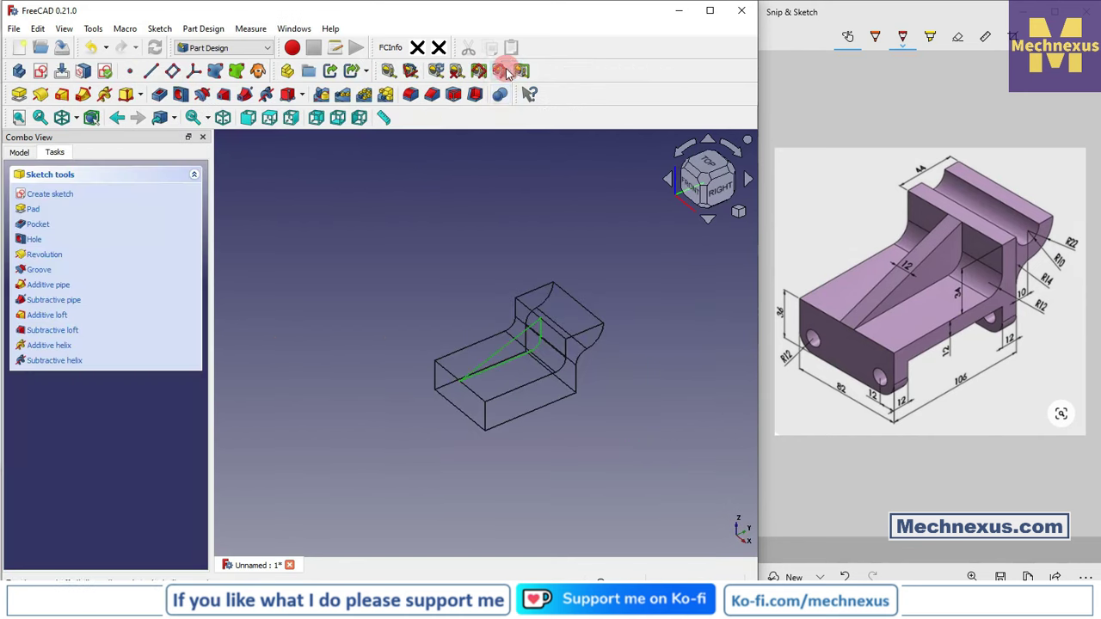
- Pad Sketch002 12 mm symmetric to its plane to form the sloped rib Pad002
click(583, 521)
scroll(512, 351, up, 3)
click(19, 152)
click(77, 250)
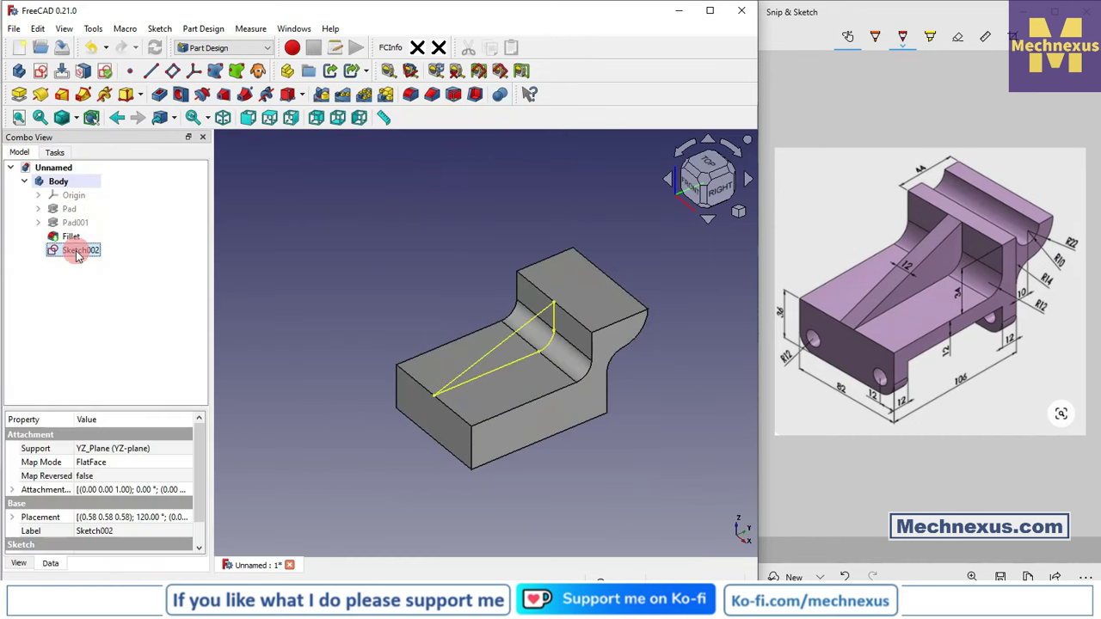
click(19, 93)
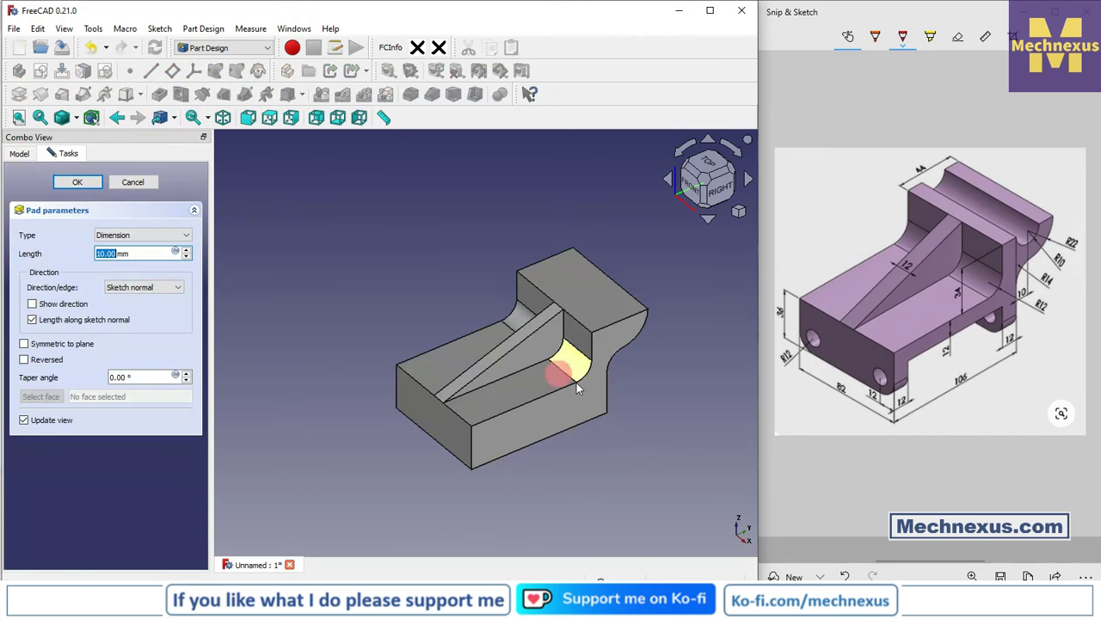
text(1)
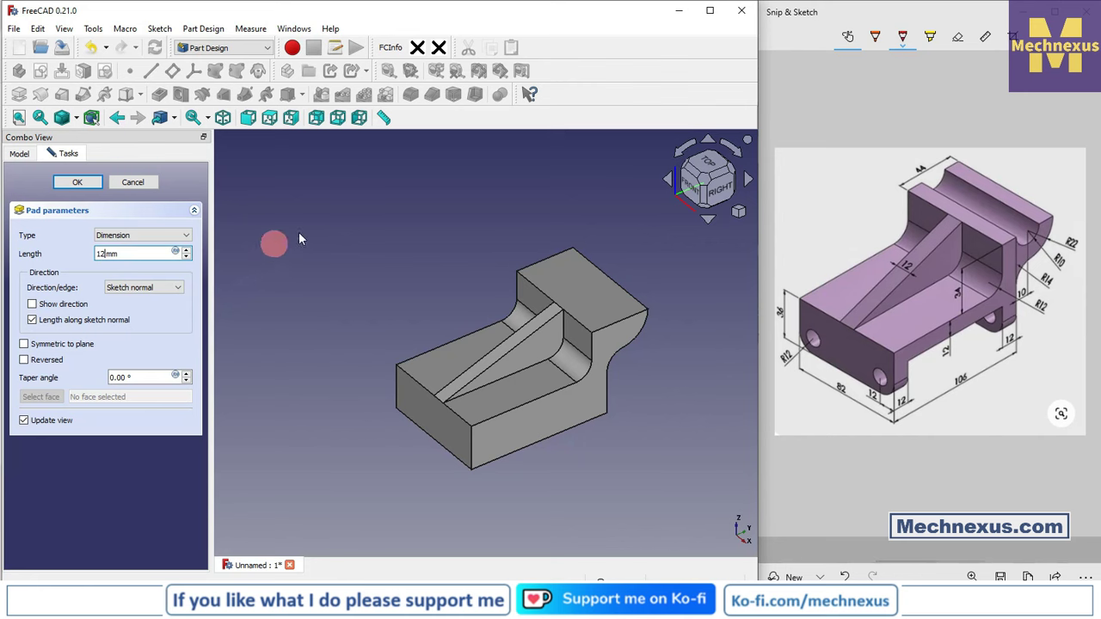
click(23, 344)
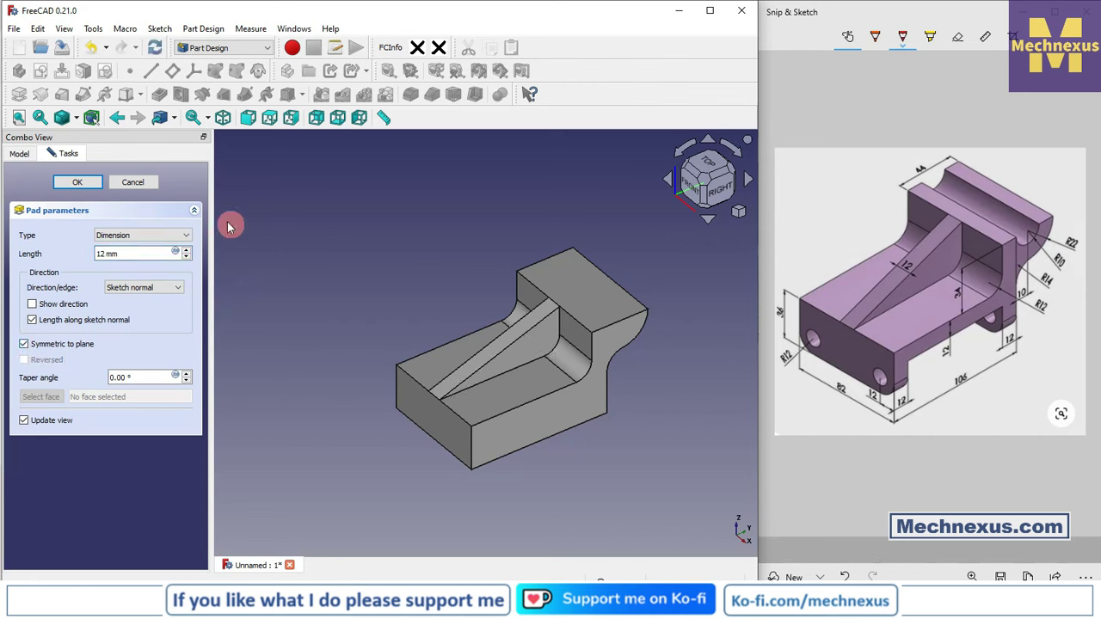
click(86, 181)
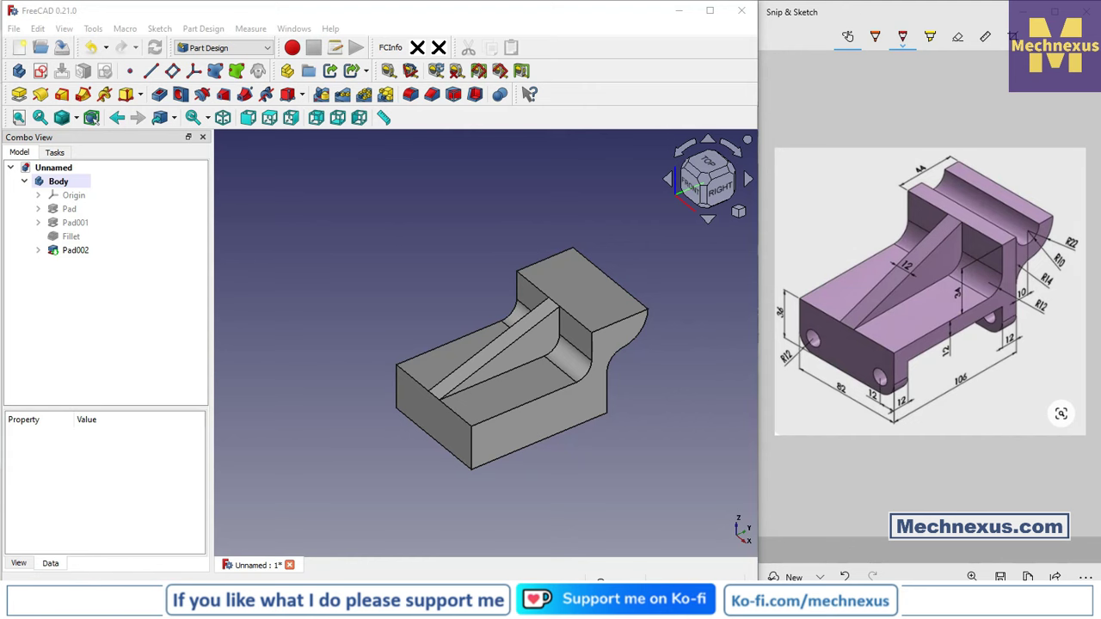
click(651, 473)
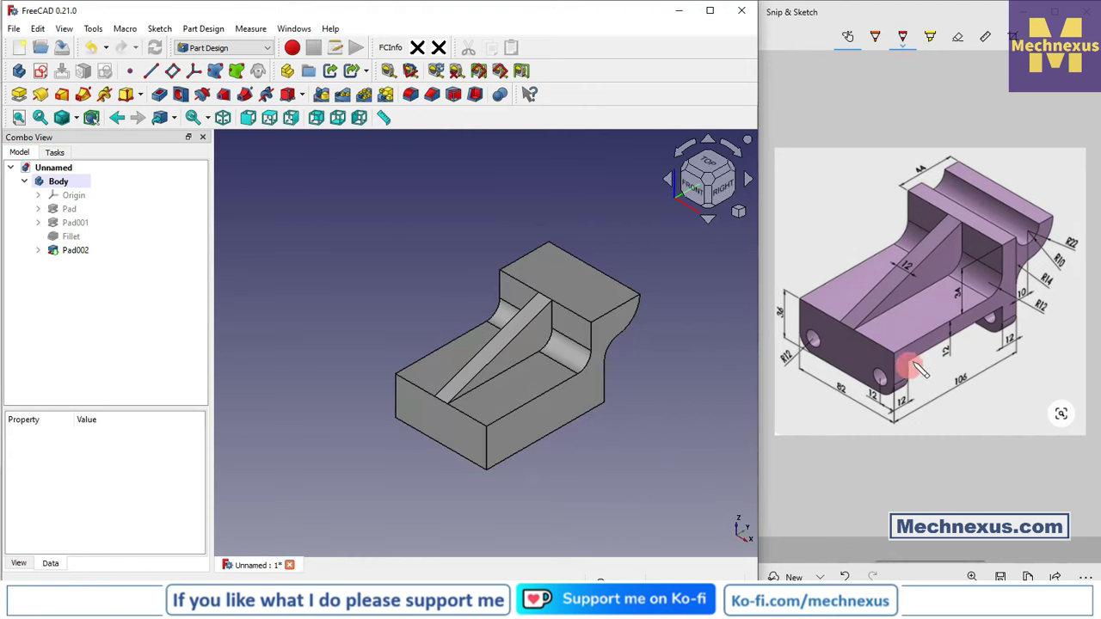
- Start a sketch on the base's end face, link its bottom edge and draw a rectangle
click(550, 418)
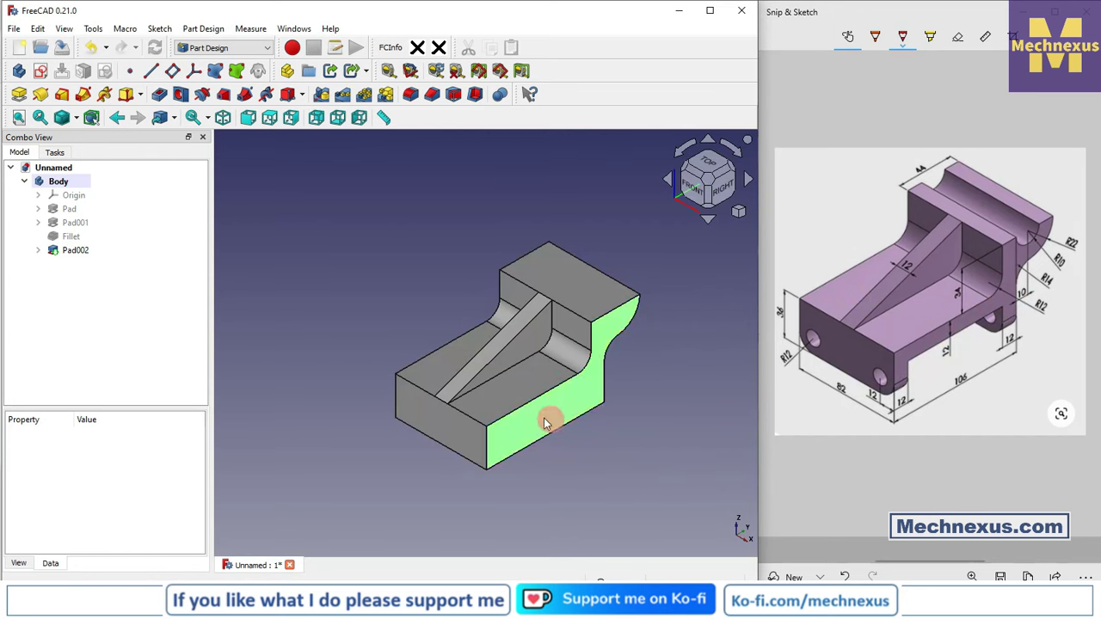
click(41, 72)
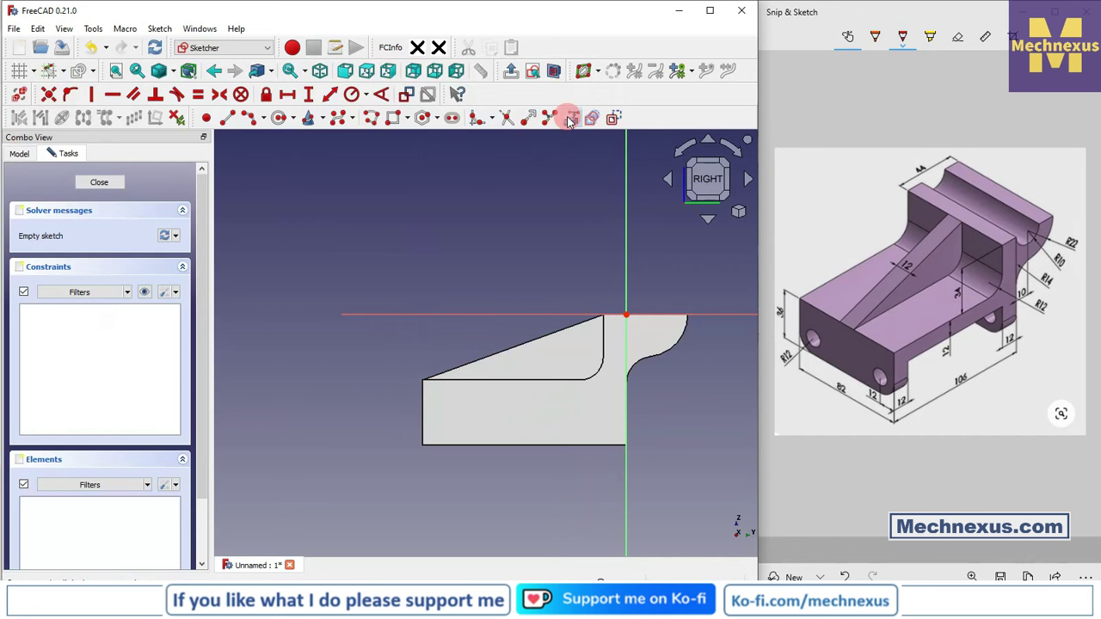
click(545, 445)
right_click(214, 165)
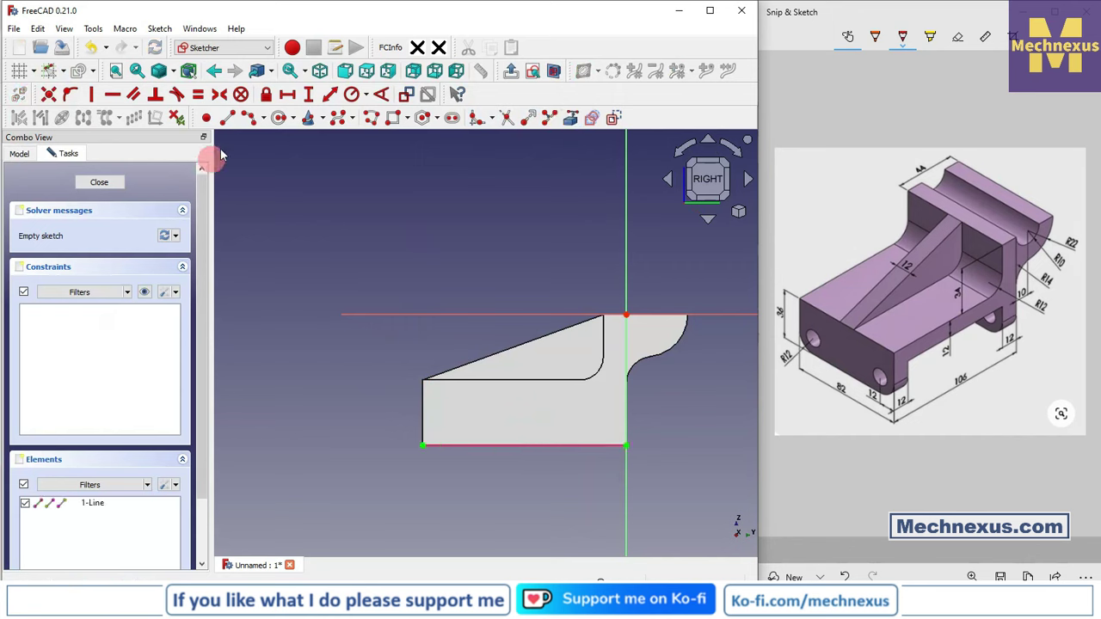
click(383, 117)
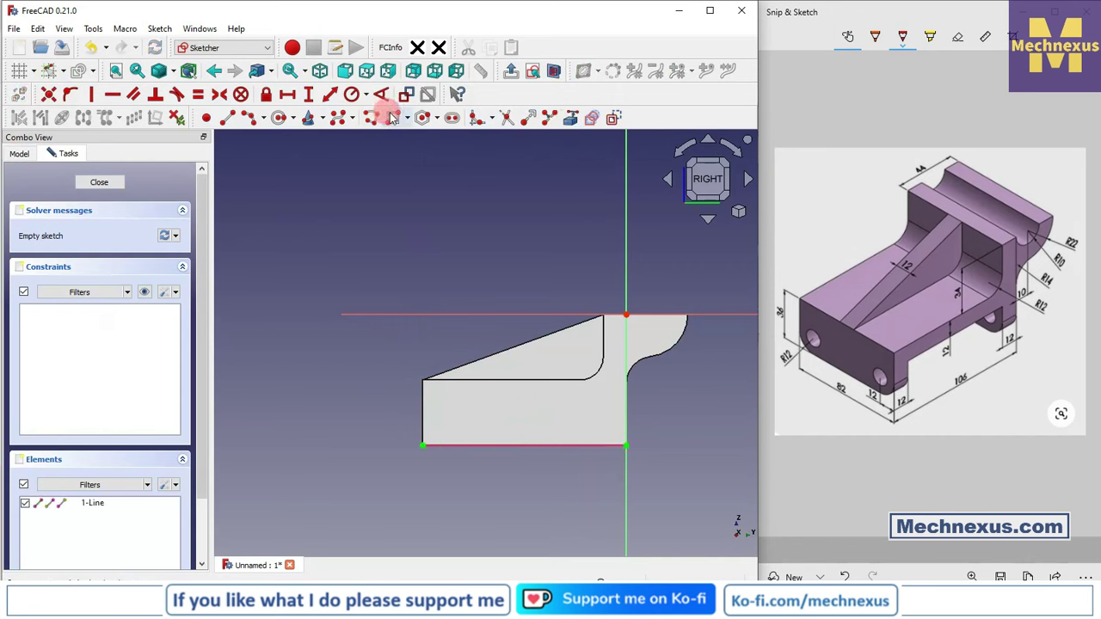
click(460, 445)
click(603, 407)
right_click(582, 238)
- Constrain the rectangle 12 mm in from the left and right sides
scroll(372, 441, up, 3)
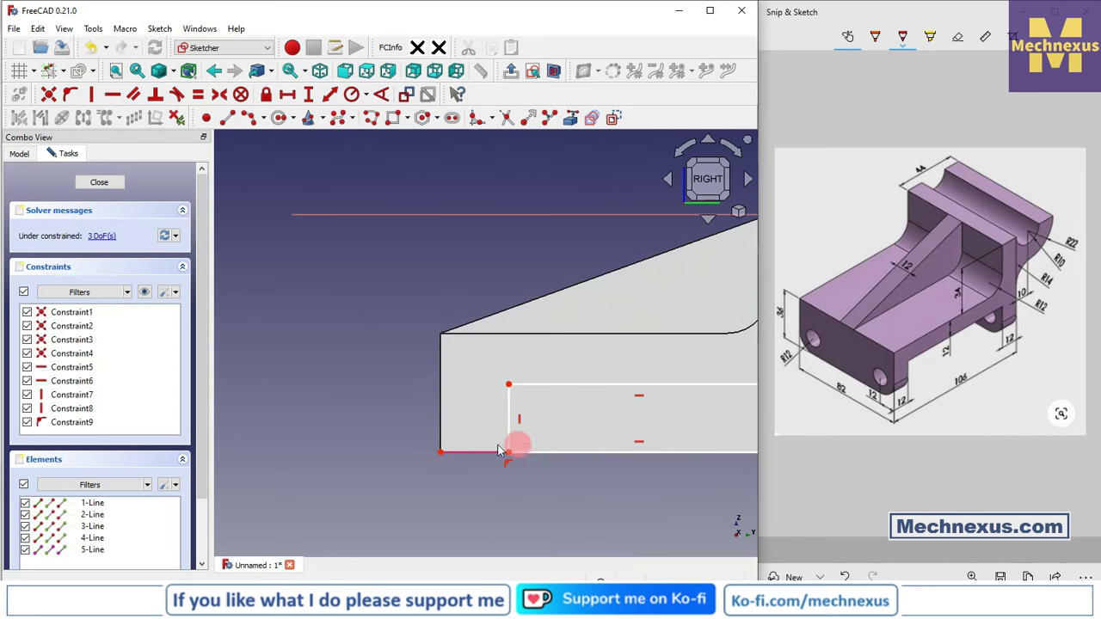
click(287, 94)
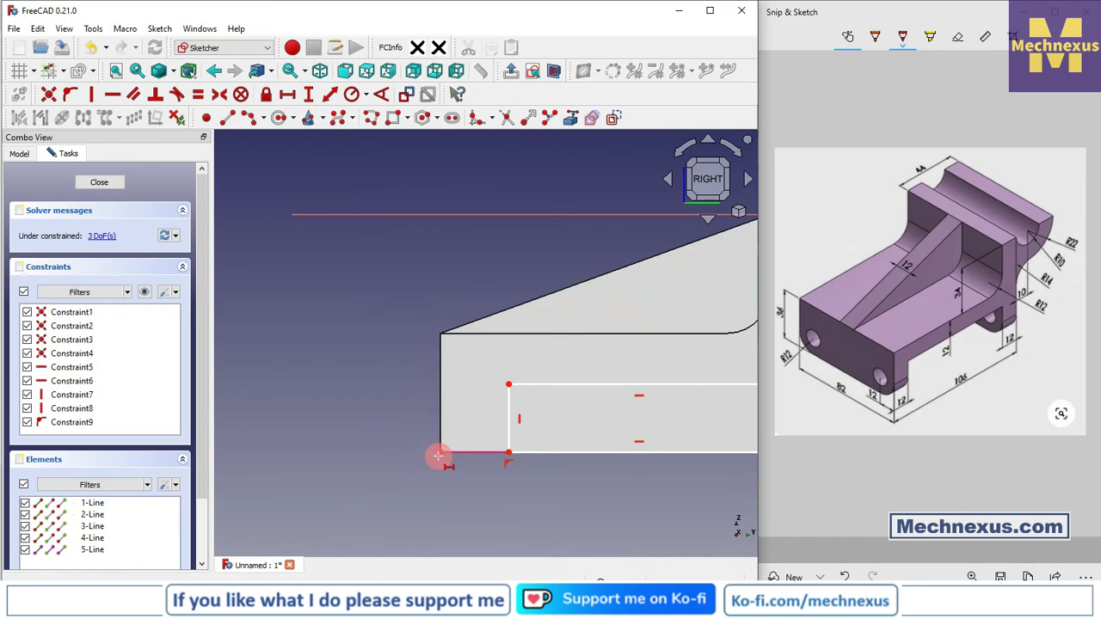
click(438, 453)
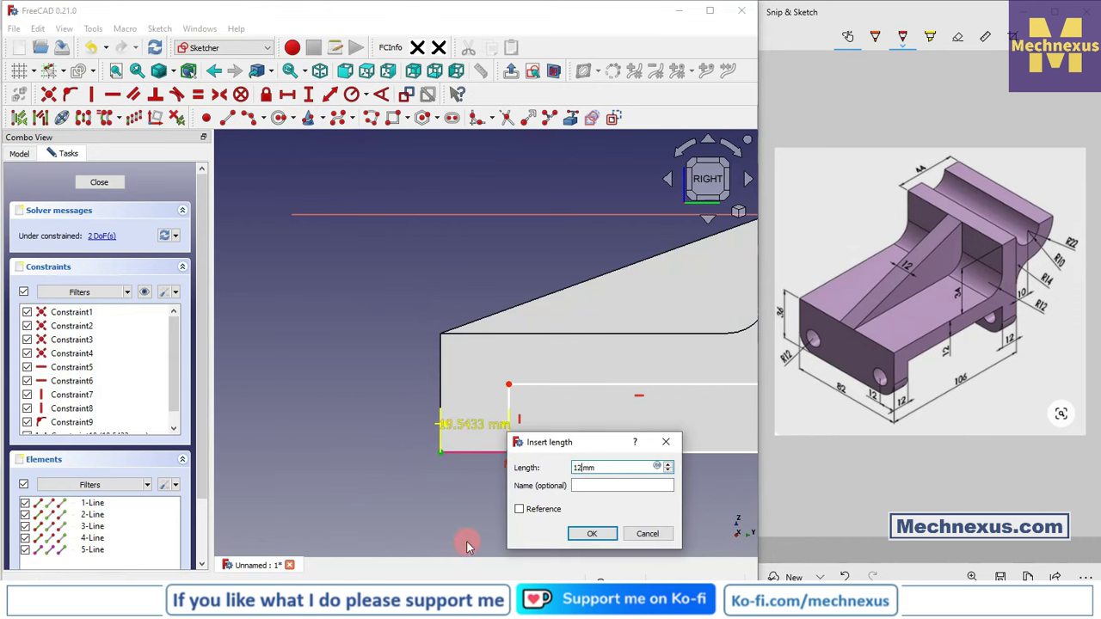
key(Return)
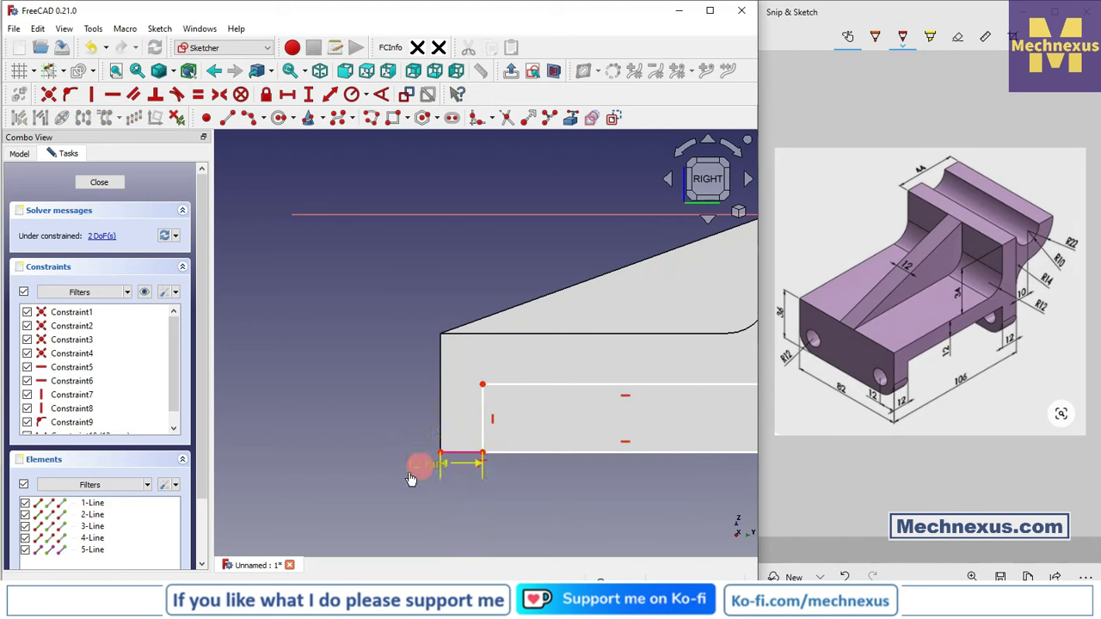
scroll(339, 427, down, 1)
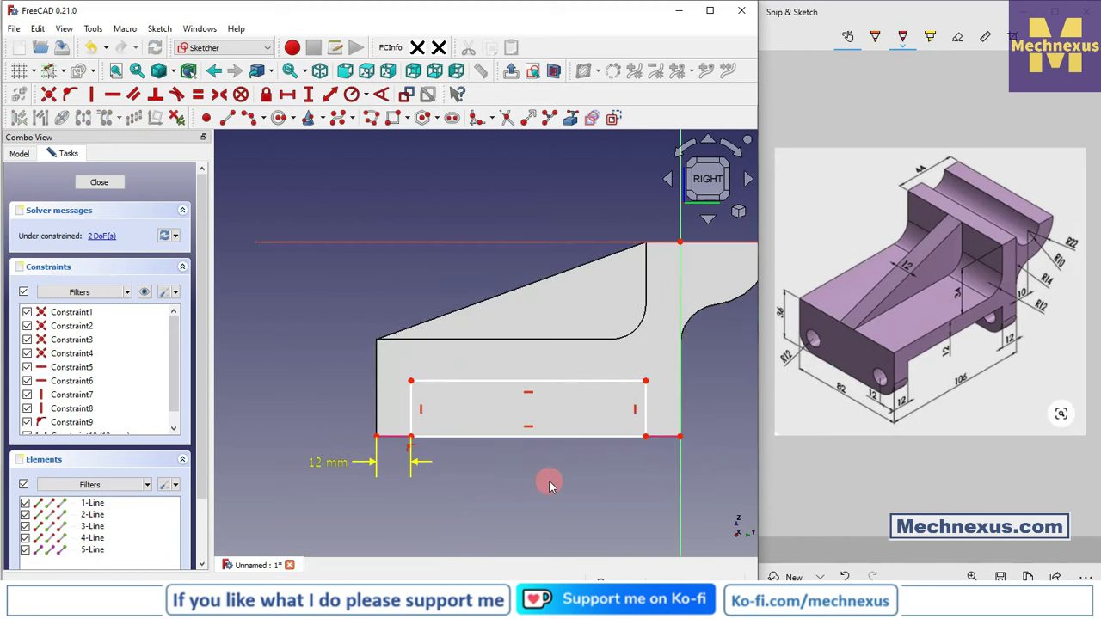
click(646, 436)
click(681, 436)
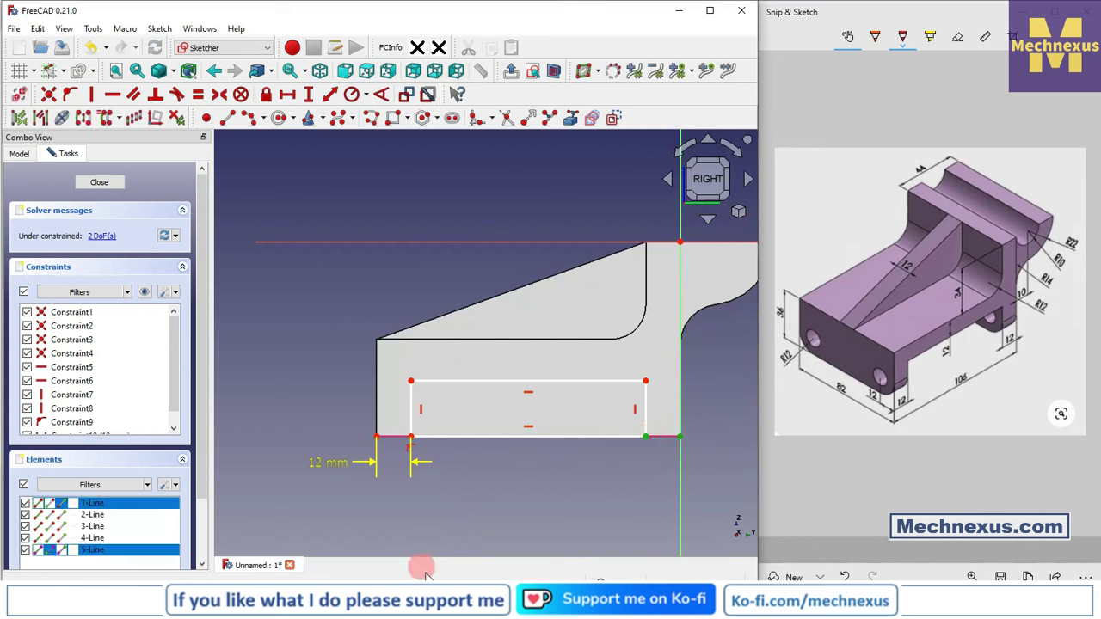
click(287, 94)
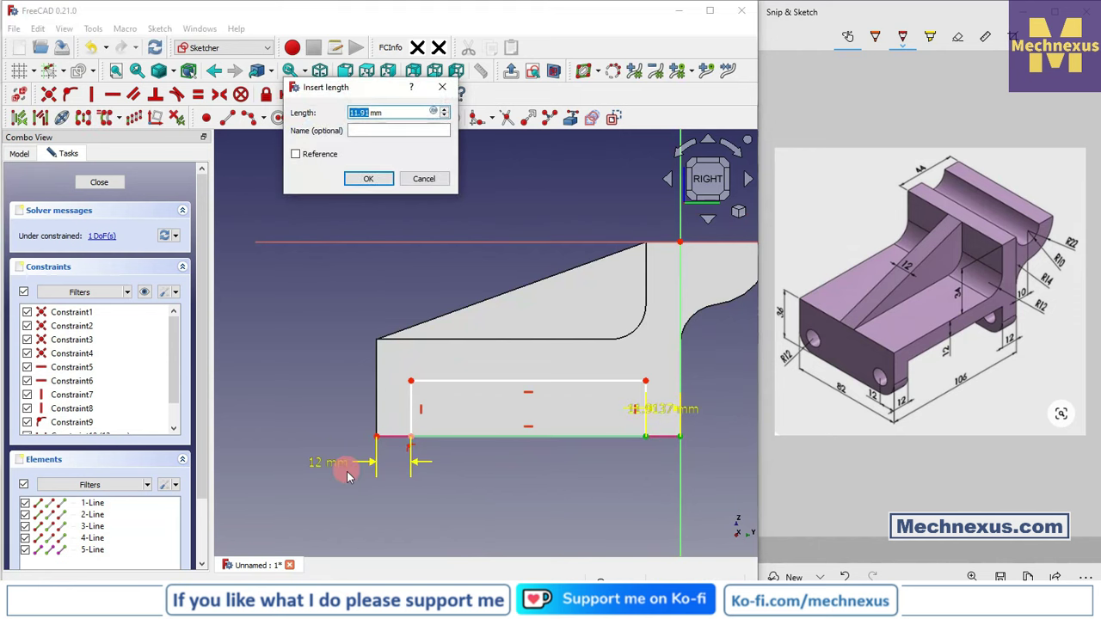
key(Return)
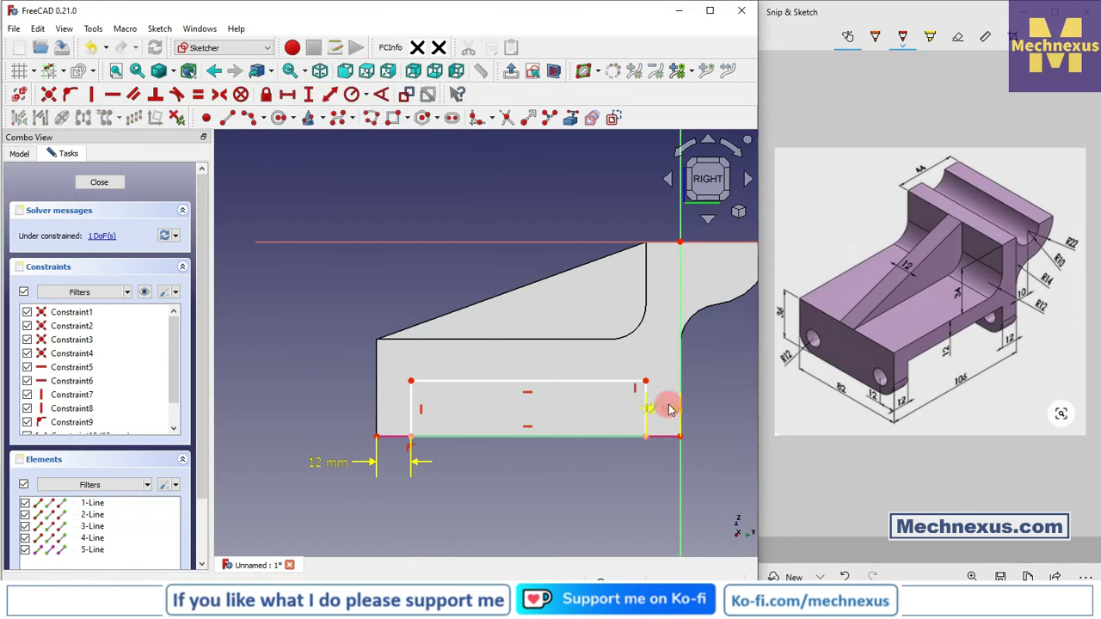
drag(663, 406, 725, 467)
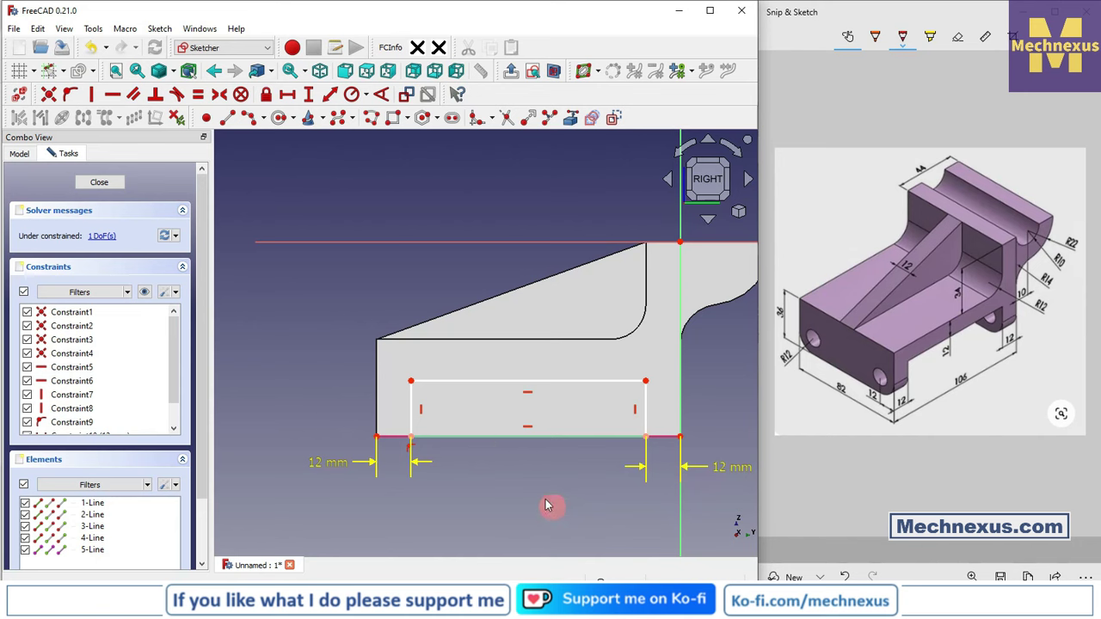
- Link the base's top edge, constrain the rectangle 12 mm below it, and close the sketch
click(569, 118)
click(503, 339)
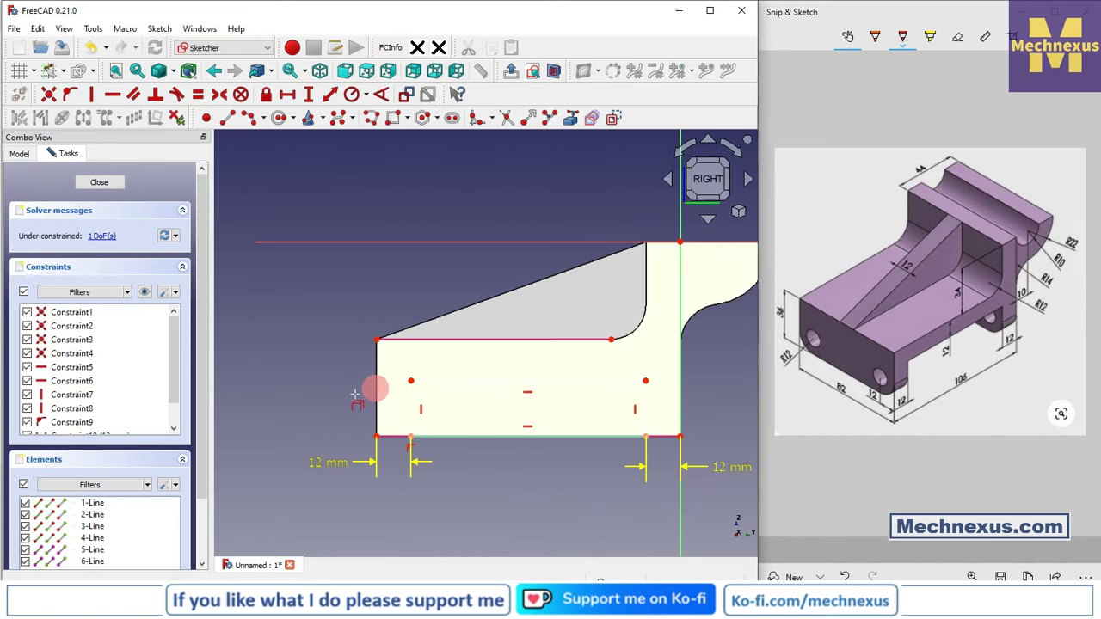
click(411, 381)
click(377, 340)
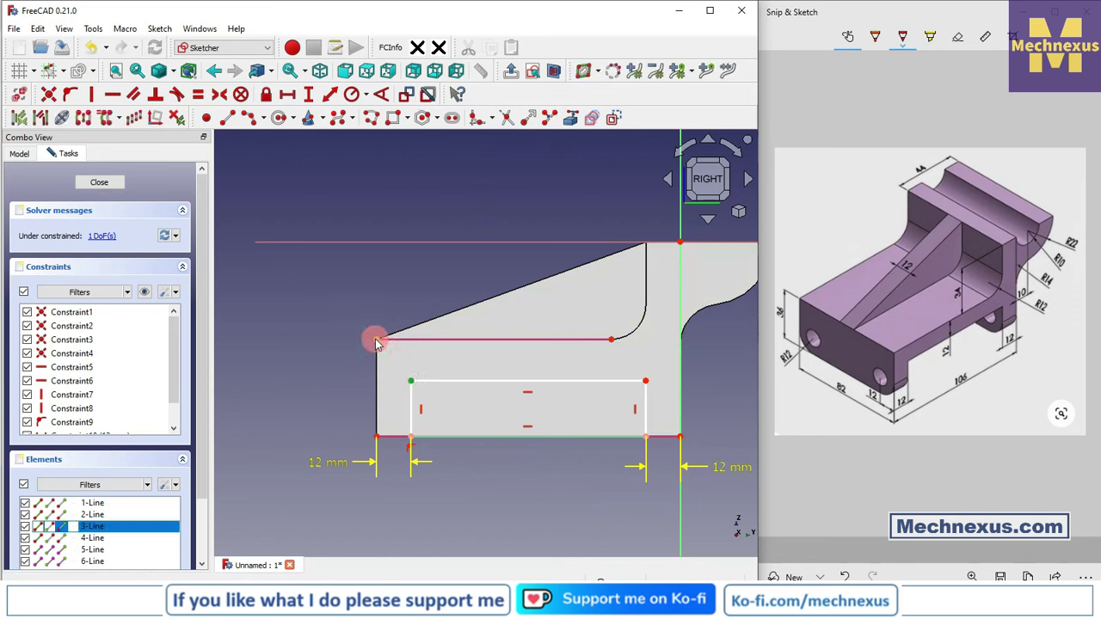
click(308, 94)
text(1)
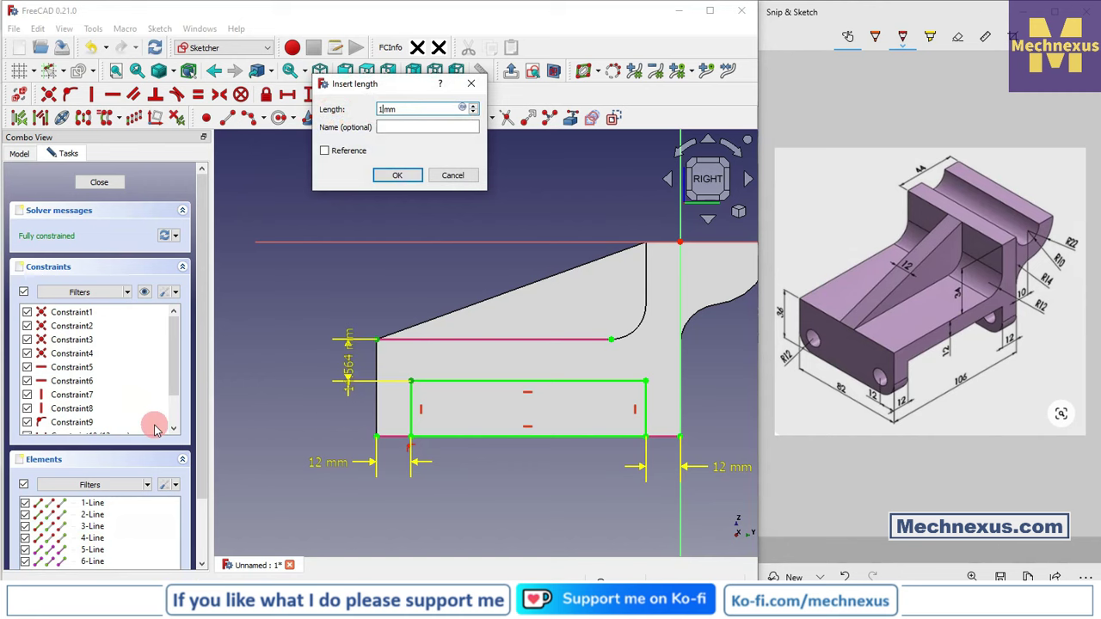
text(2)
key(Return)
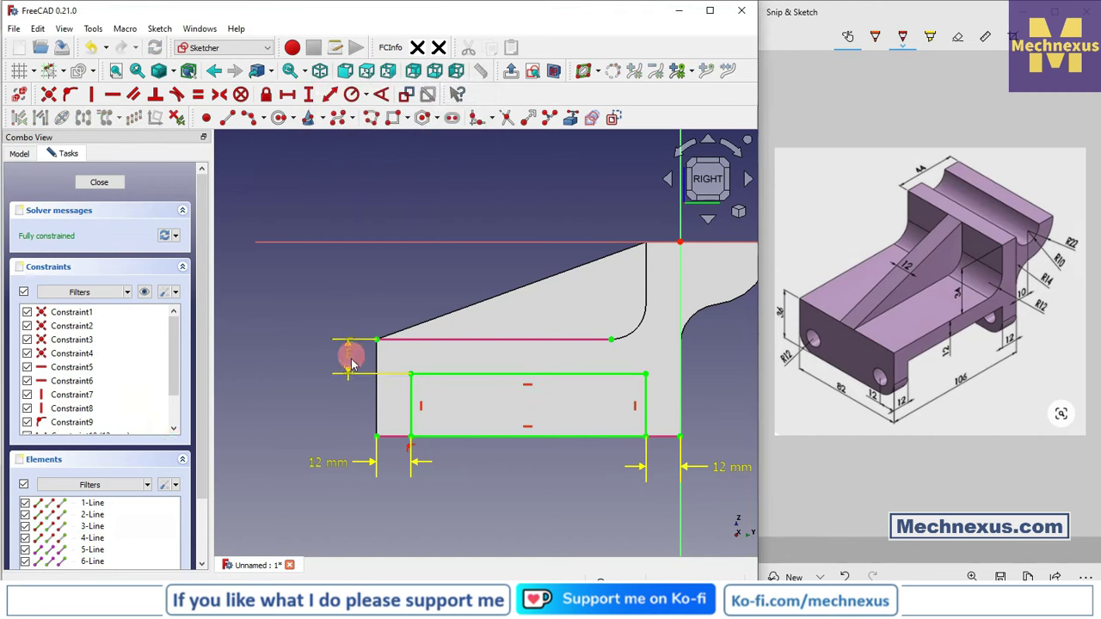
drag(351, 368, 347, 287)
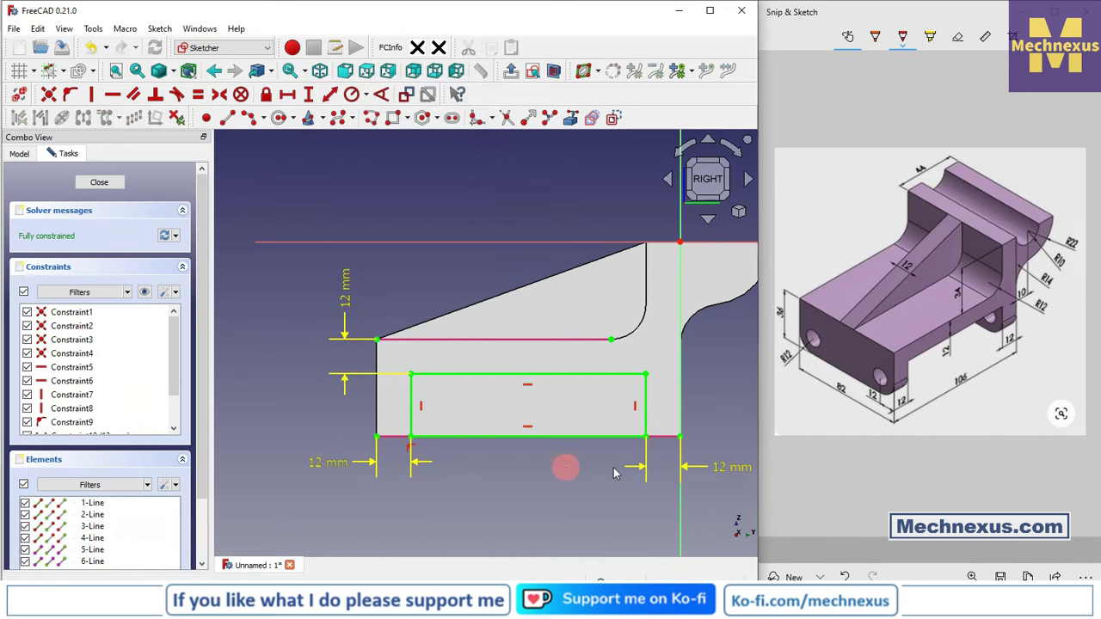
click(97, 183)
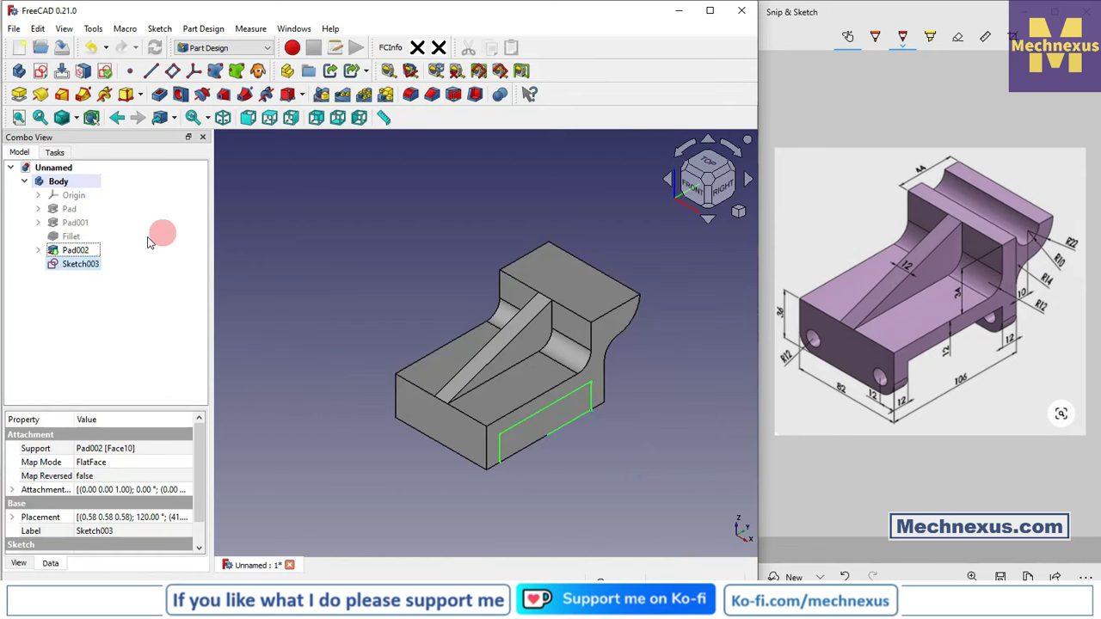
- Pocket the rectangle Through all to hollow the base's underside into two feet
click(162, 93)
click(122, 234)
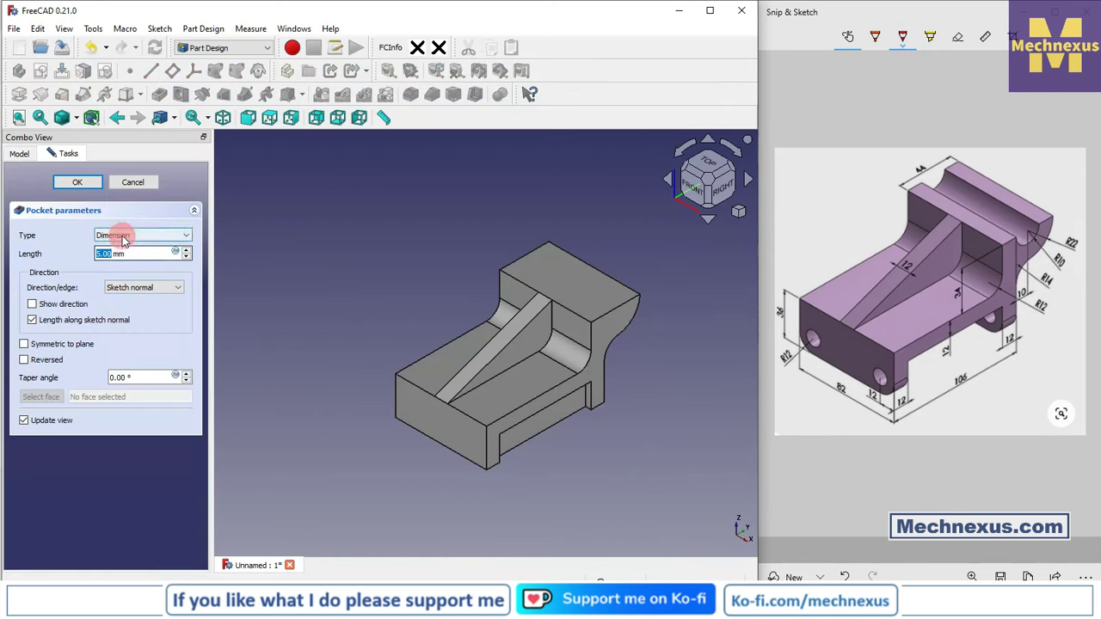
click(129, 256)
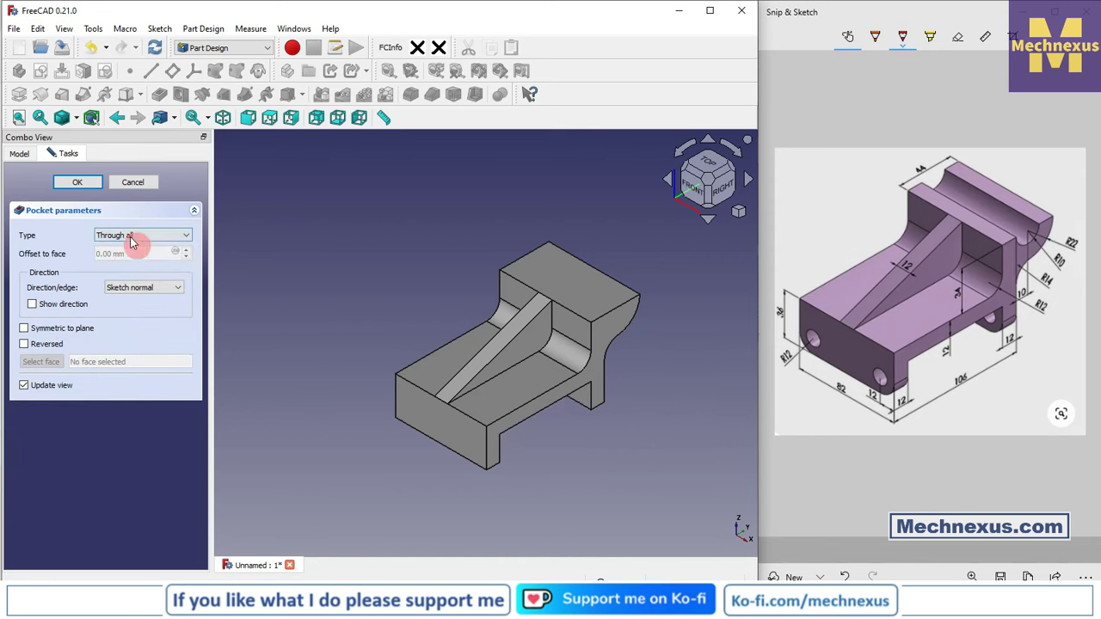
click(76, 182)
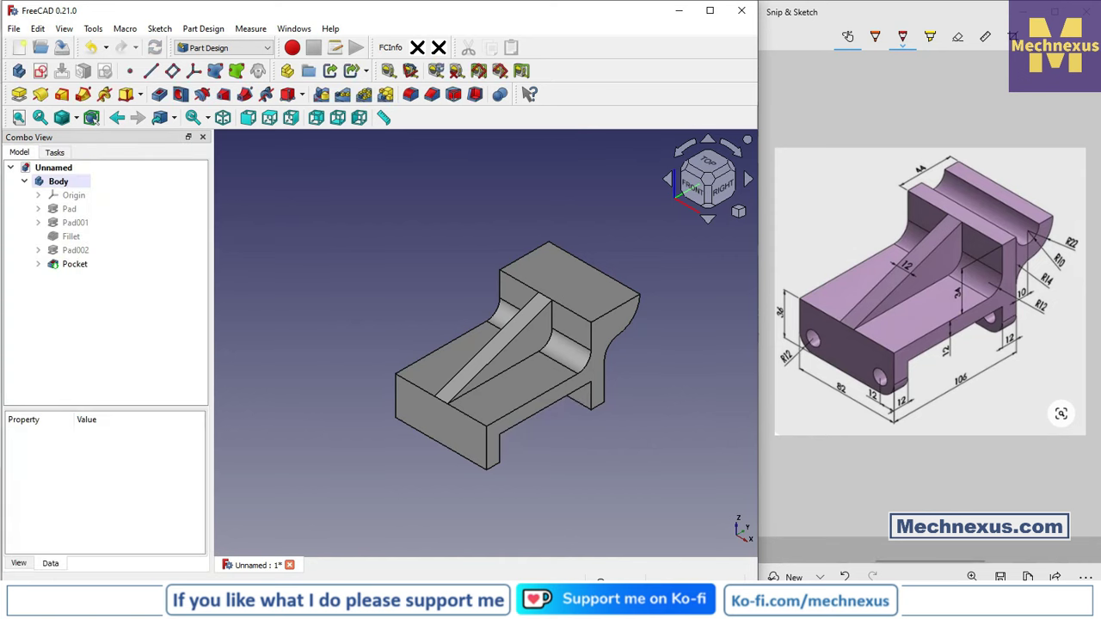
key(alt+Tab)
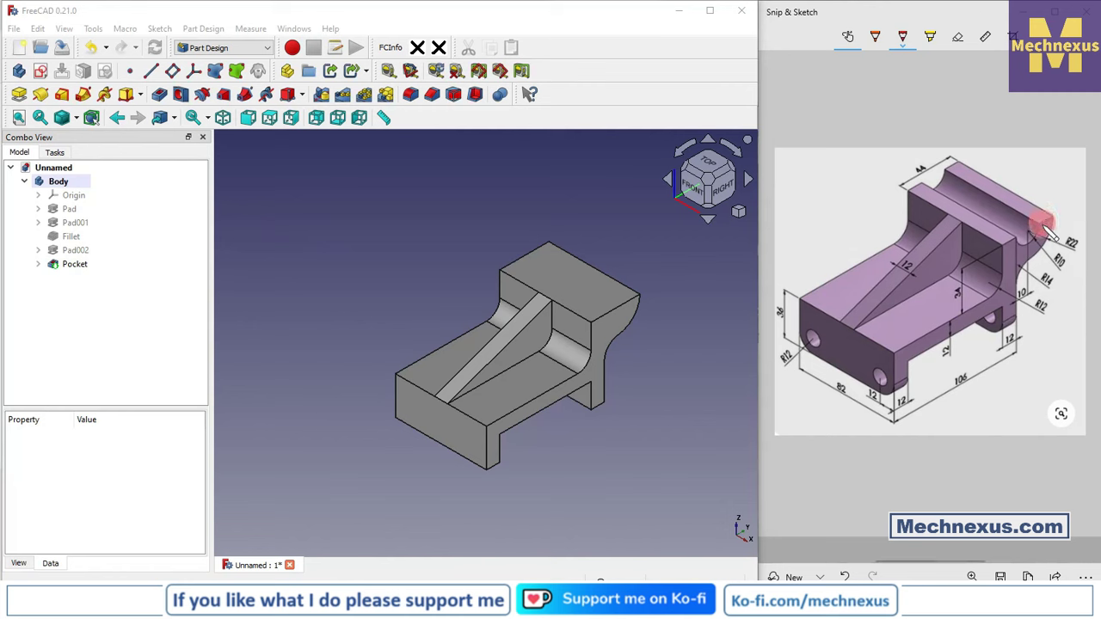
click(606, 321)
- Start a sketch on the side face and draw a circle centred on the horizontal axis
click(41, 72)
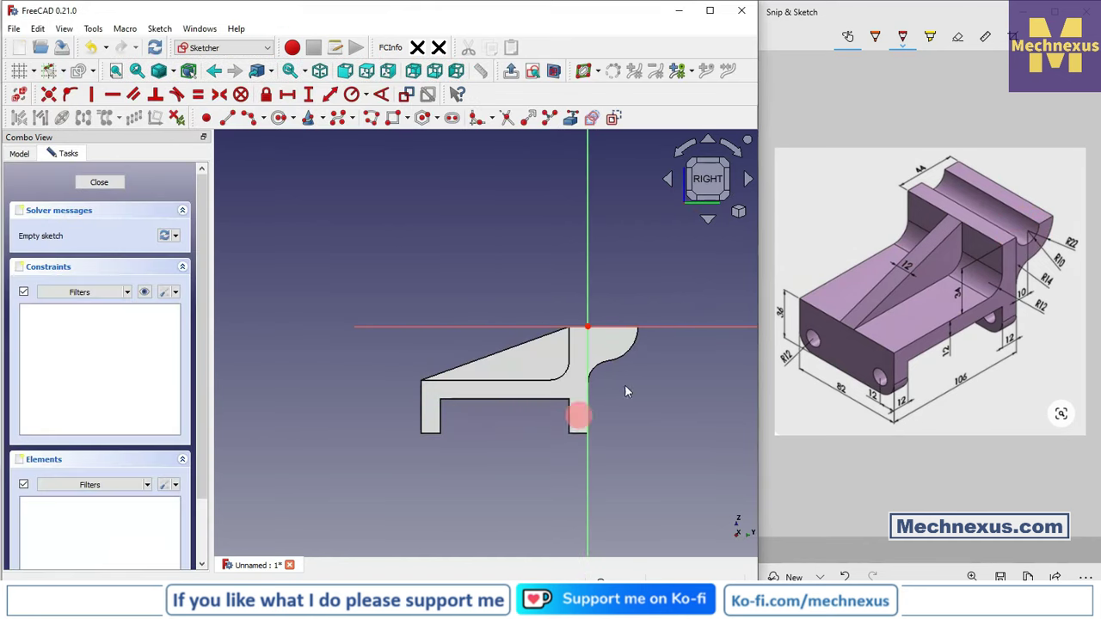
click(278, 117)
click(597, 320)
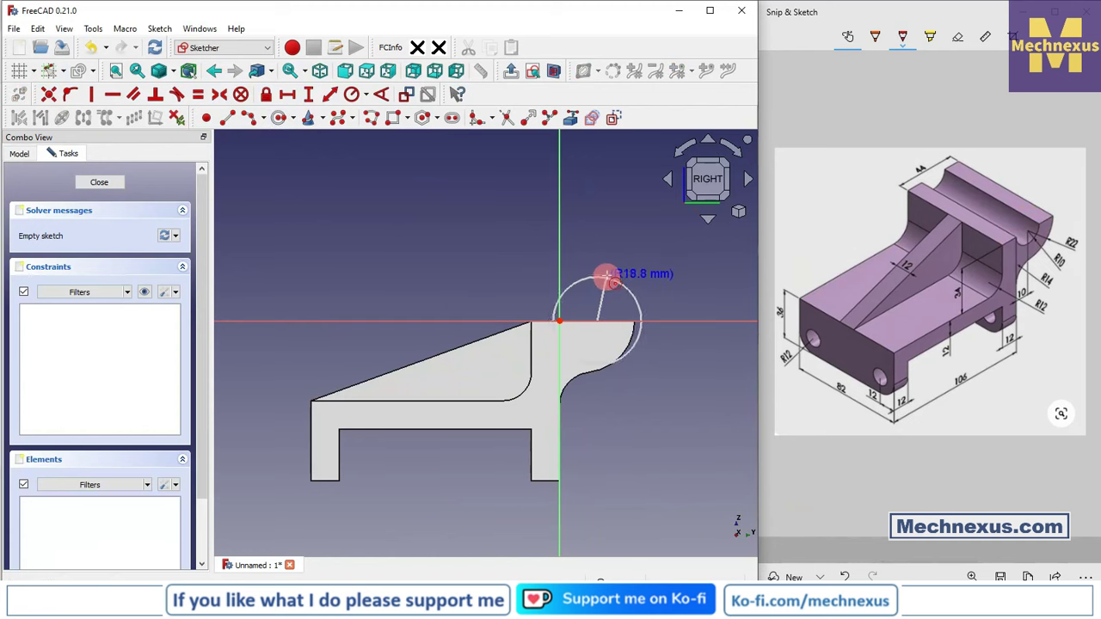
click(606, 289)
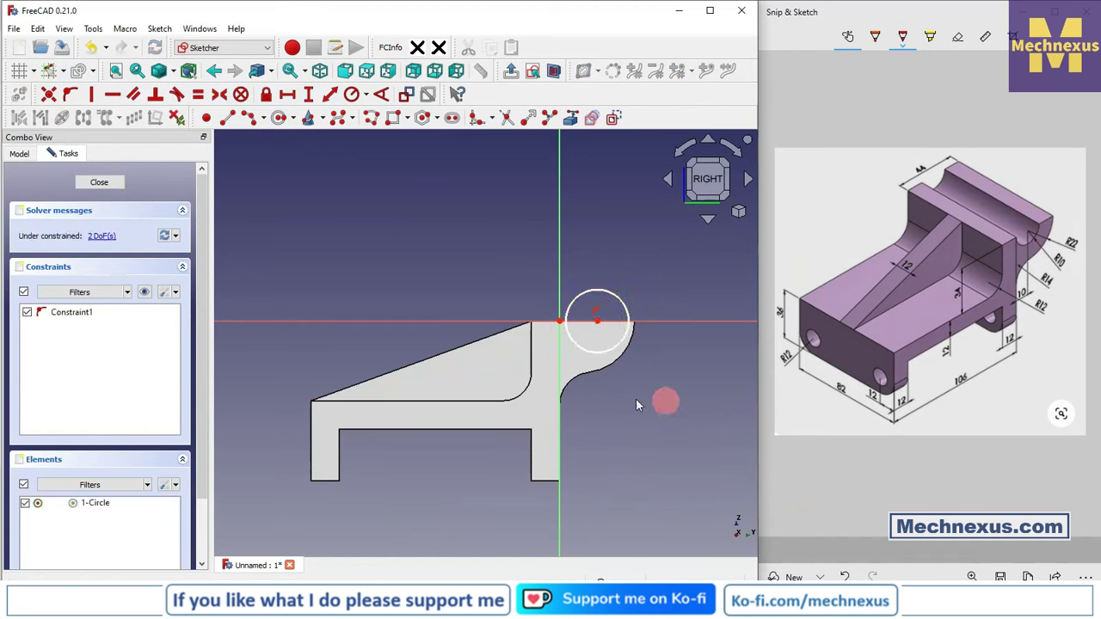
scroll(670, 413, up, 4)
- Constrain the circle centre 10 mm from the origin with a 20 mm diameter, then close the sketch
click(288, 96)
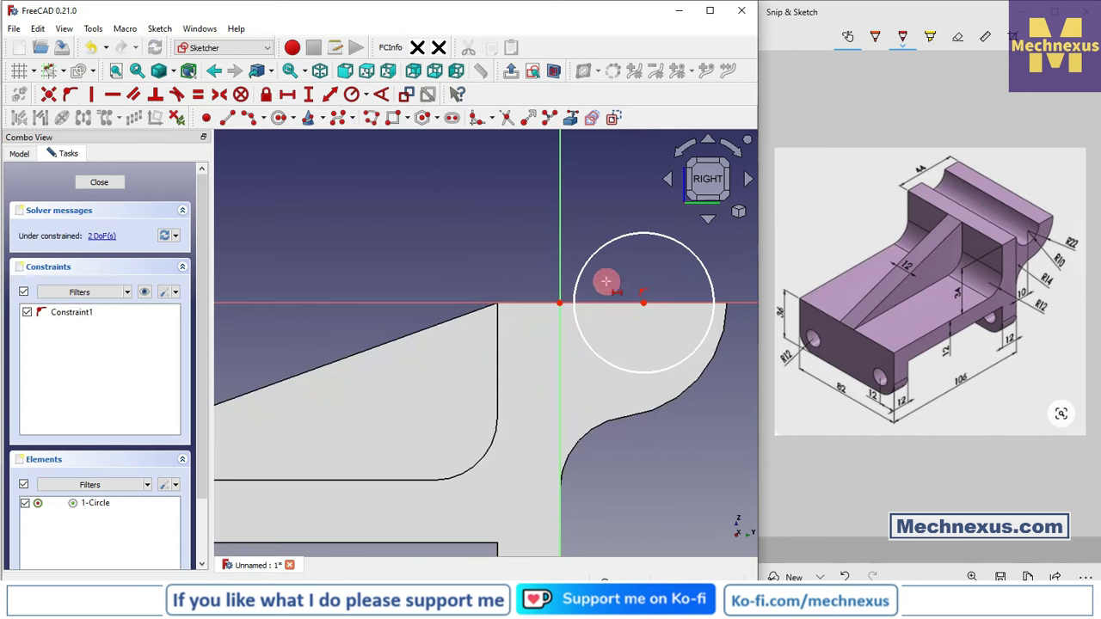
click(559, 303)
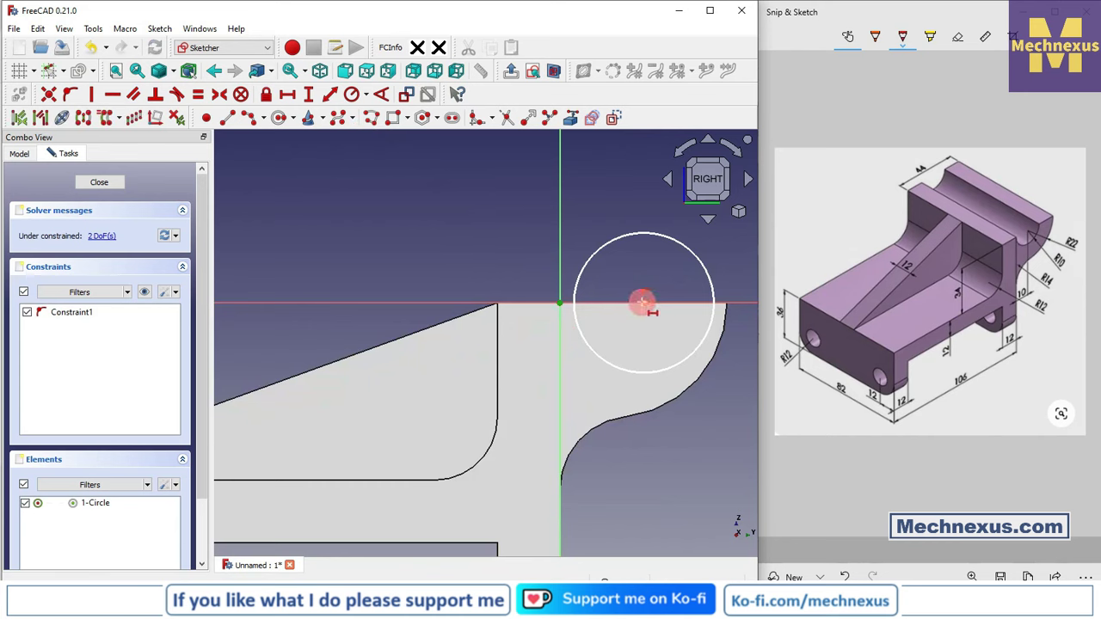
click(635, 302)
text(1)
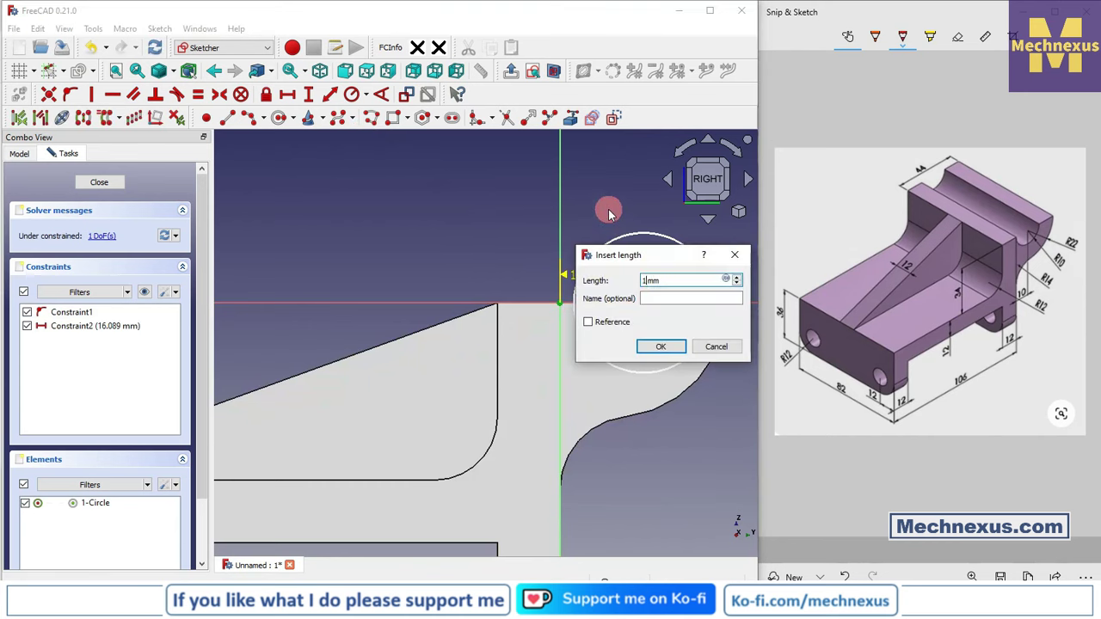
text(0)
key(Return)
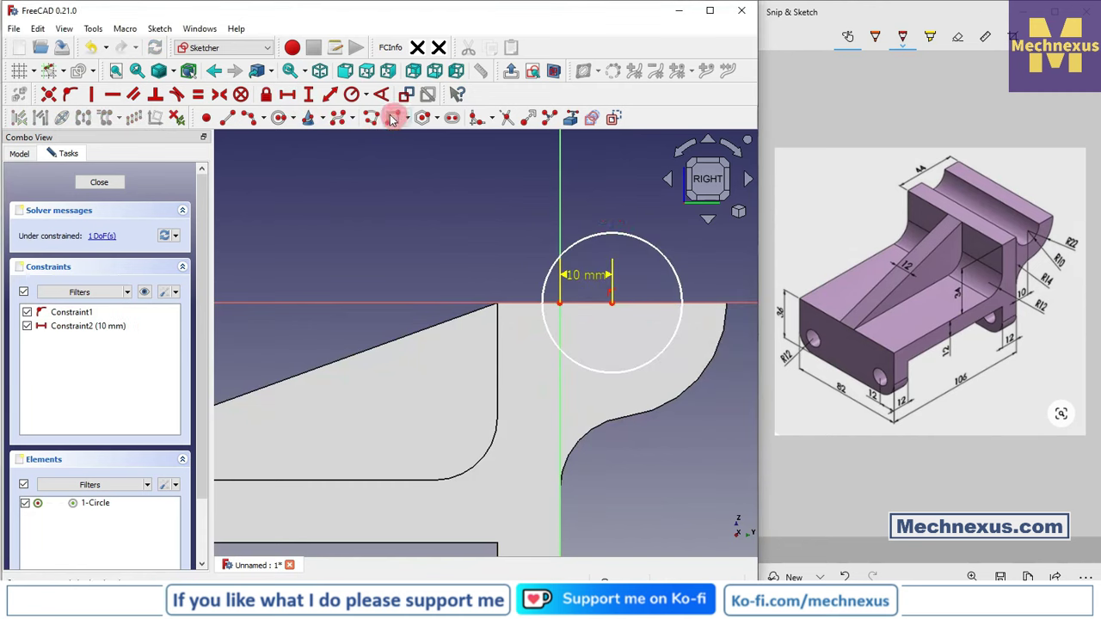
click(366, 95)
click(374, 131)
click(665, 258)
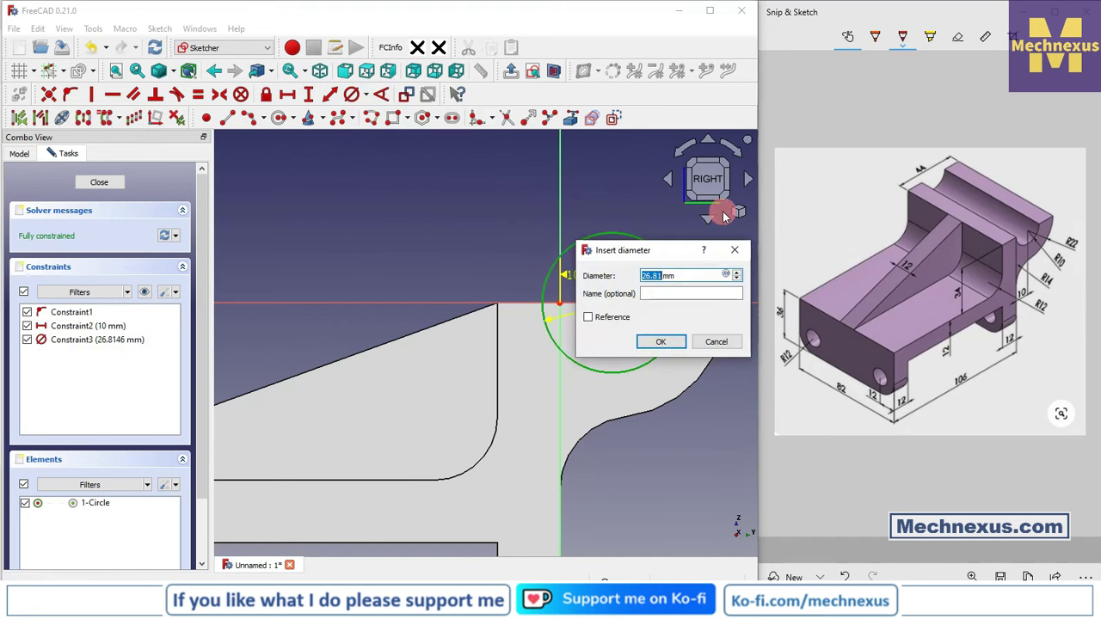
text(20)
key(Return)
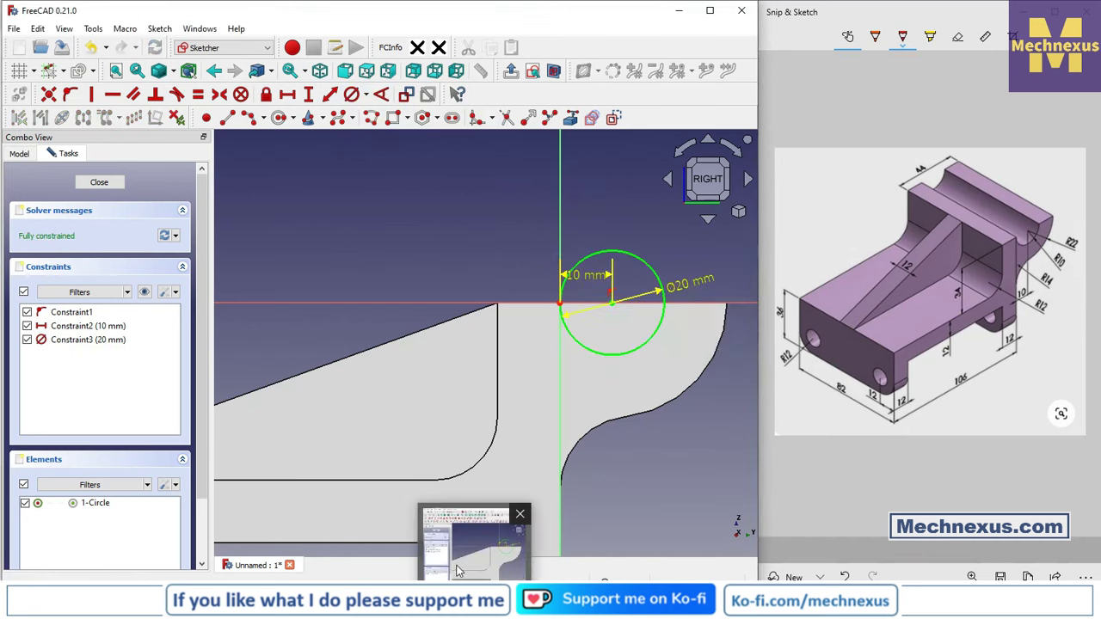
mouse_move(458, 570)
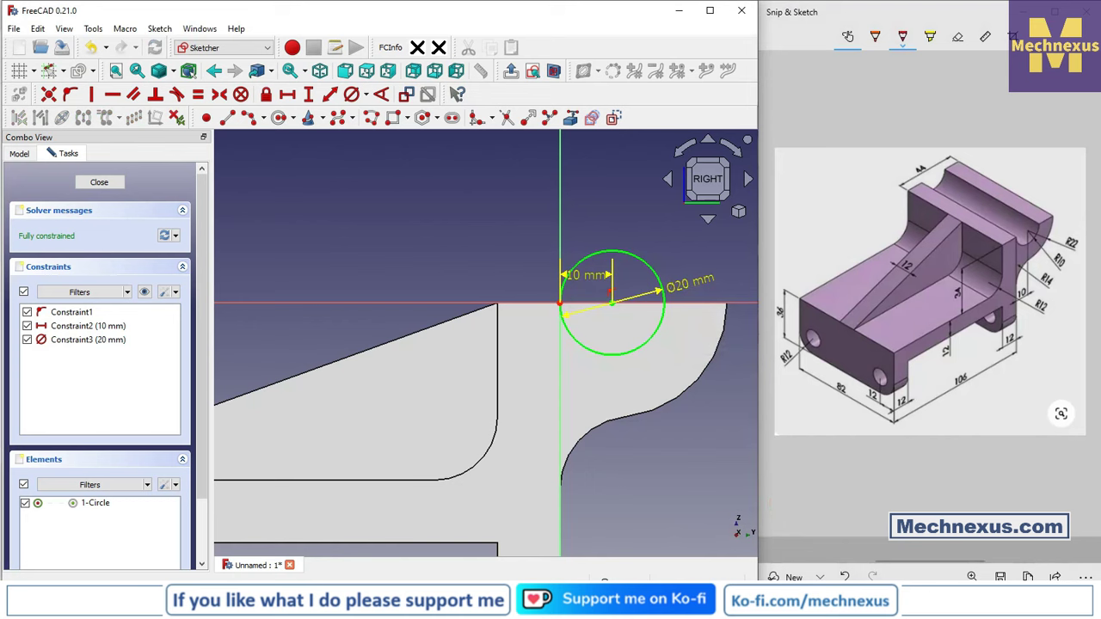
right_click(349, 171)
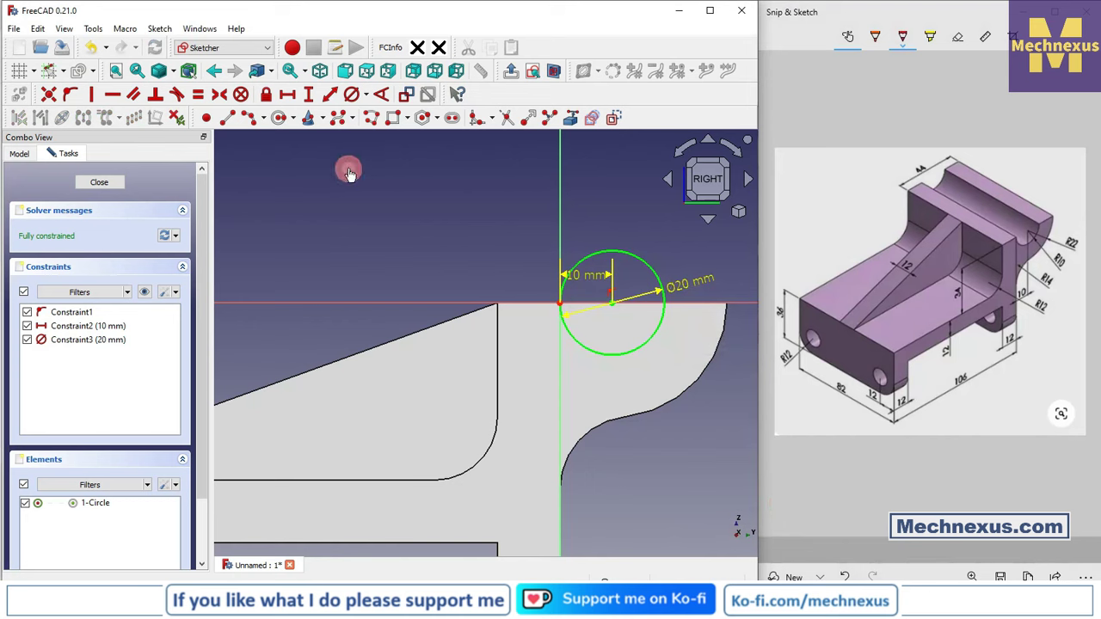
click(99, 182)
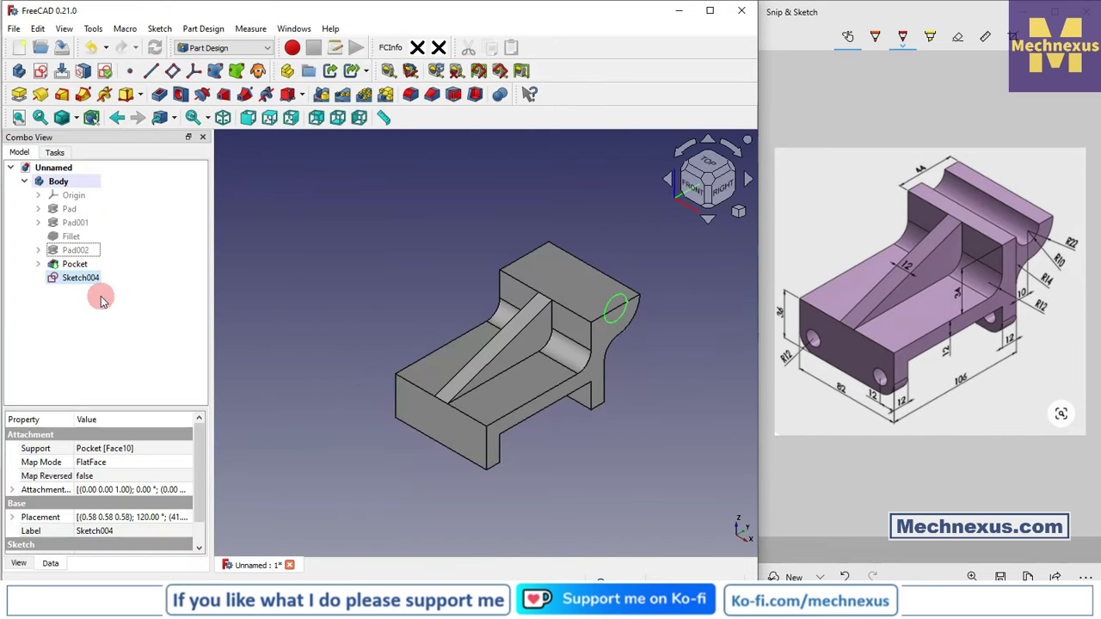
- Pocket the Ø20 mm circle sketch Through all to cut the half-round groove Pocket001
click(160, 99)
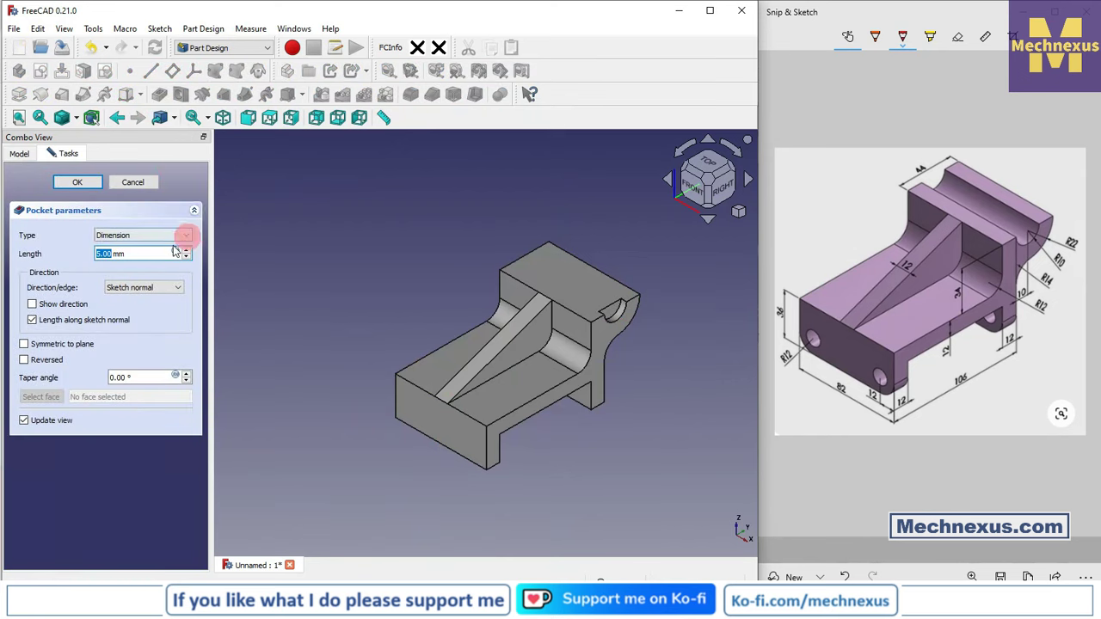
click(140, 236)
click(139, 256)
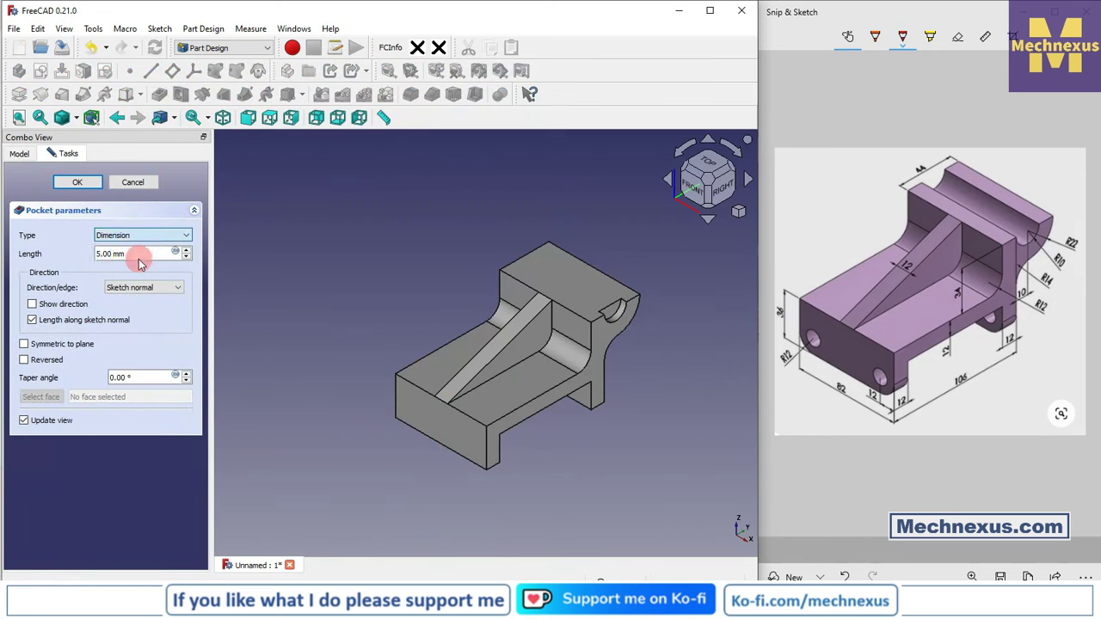
click(95, 186)
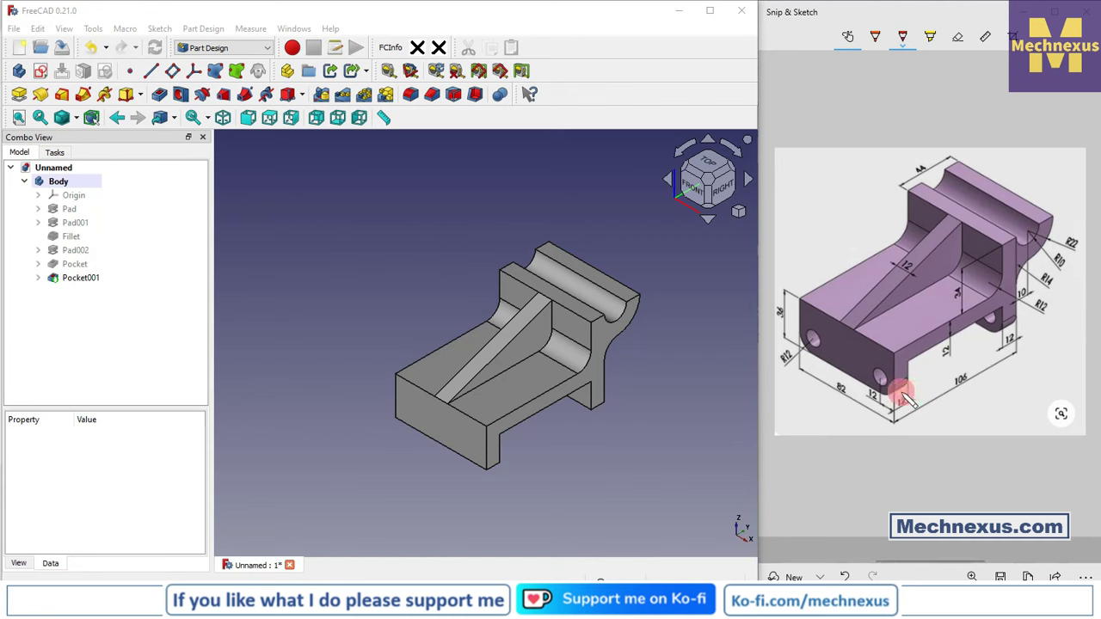
- Round the four lower front base edges with a 12 mm fillet
drag(551, 485, 513, 313)
click(416, 96)
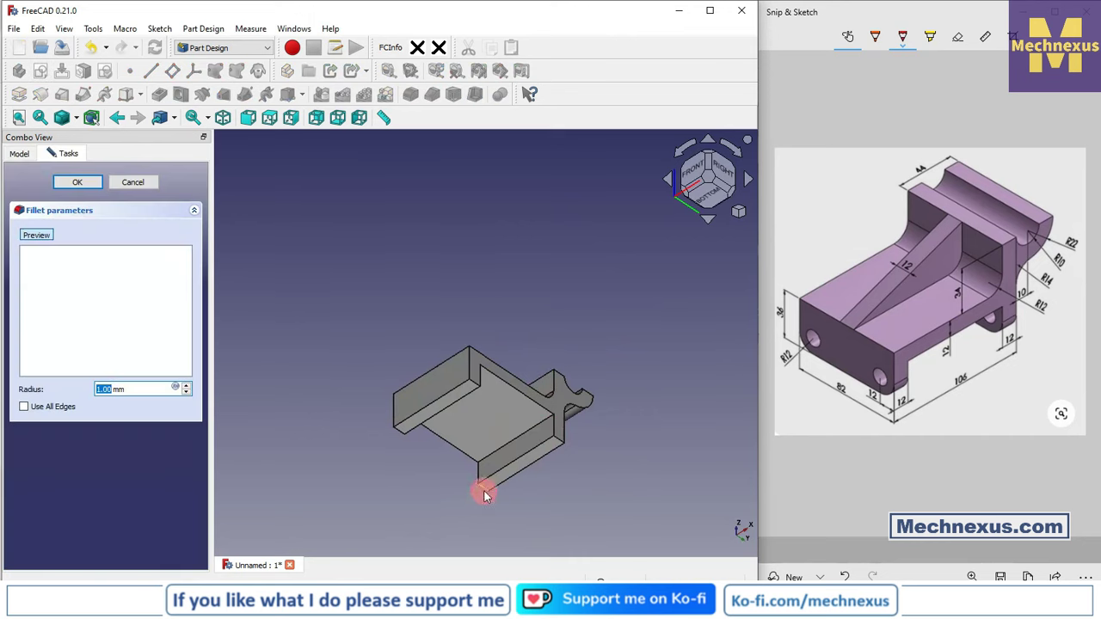
click(484, 496)
click(560, 440)
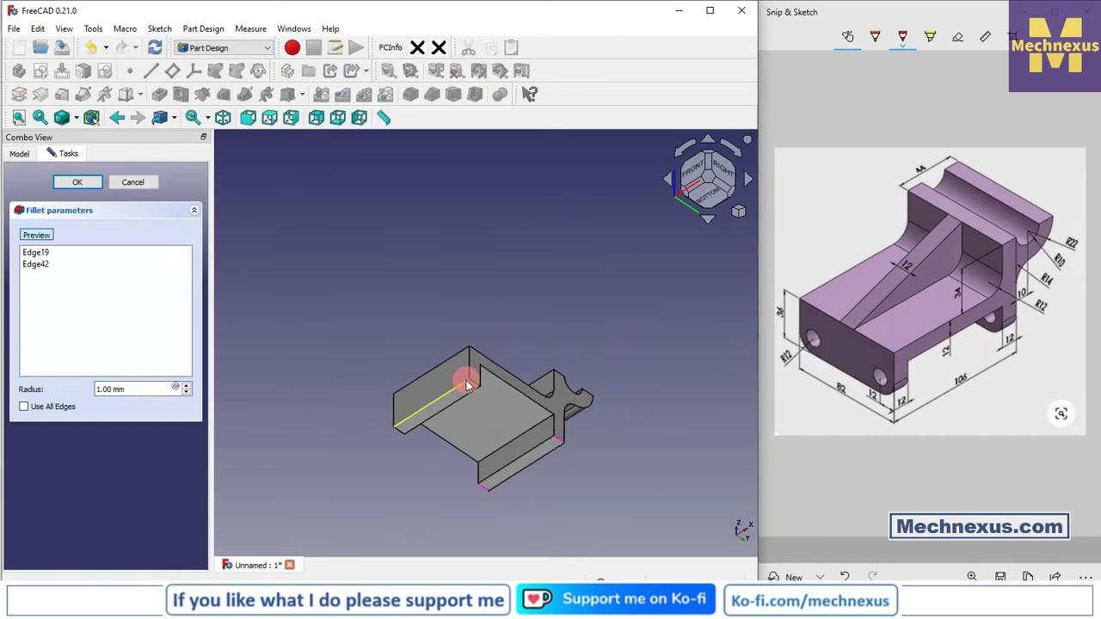
click(404, 429)
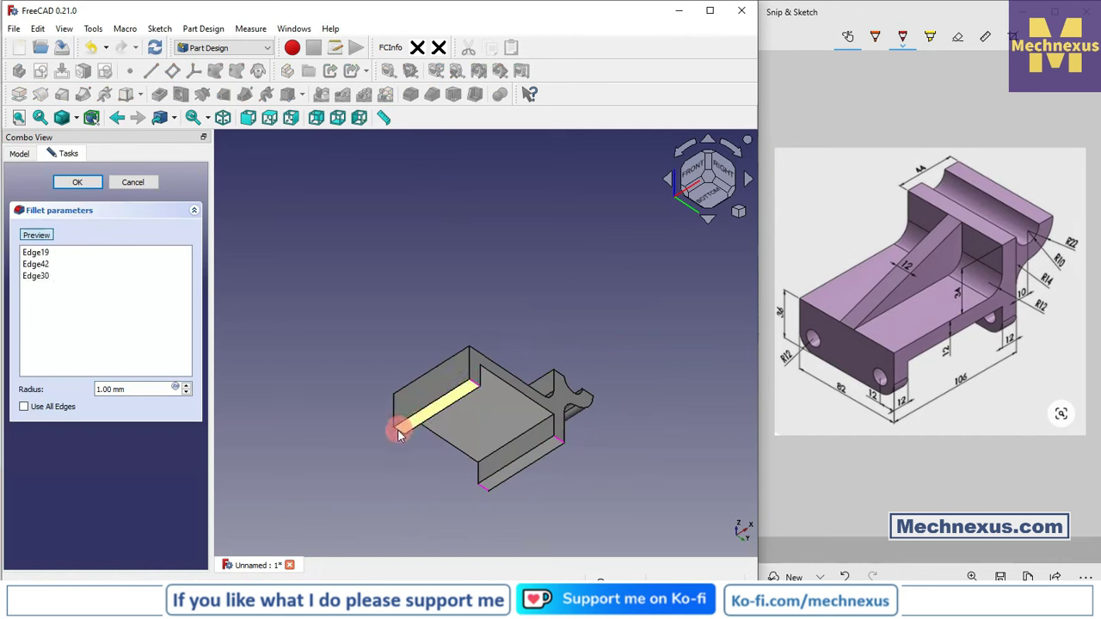
click(394, 433)
triple_click(141, 390)
text(1)
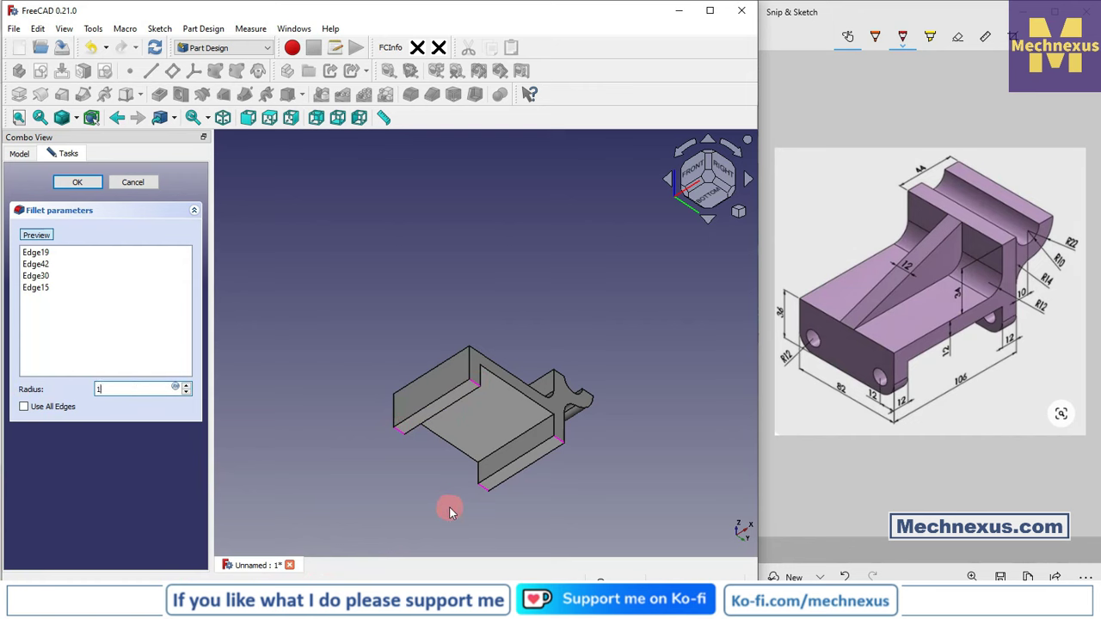
text(2)
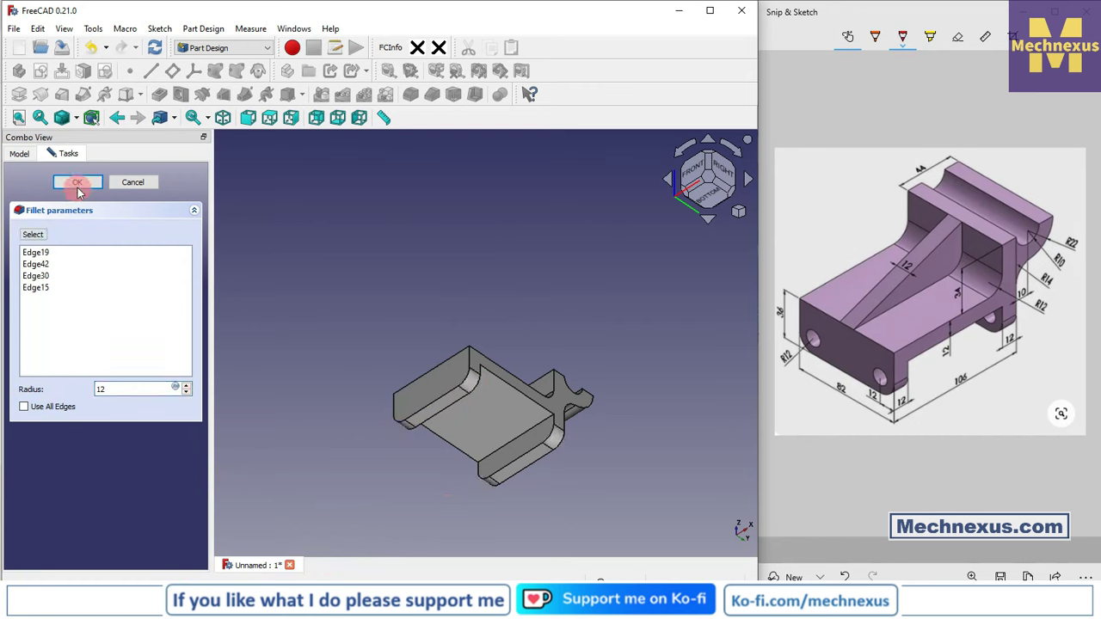
click(565, 313)
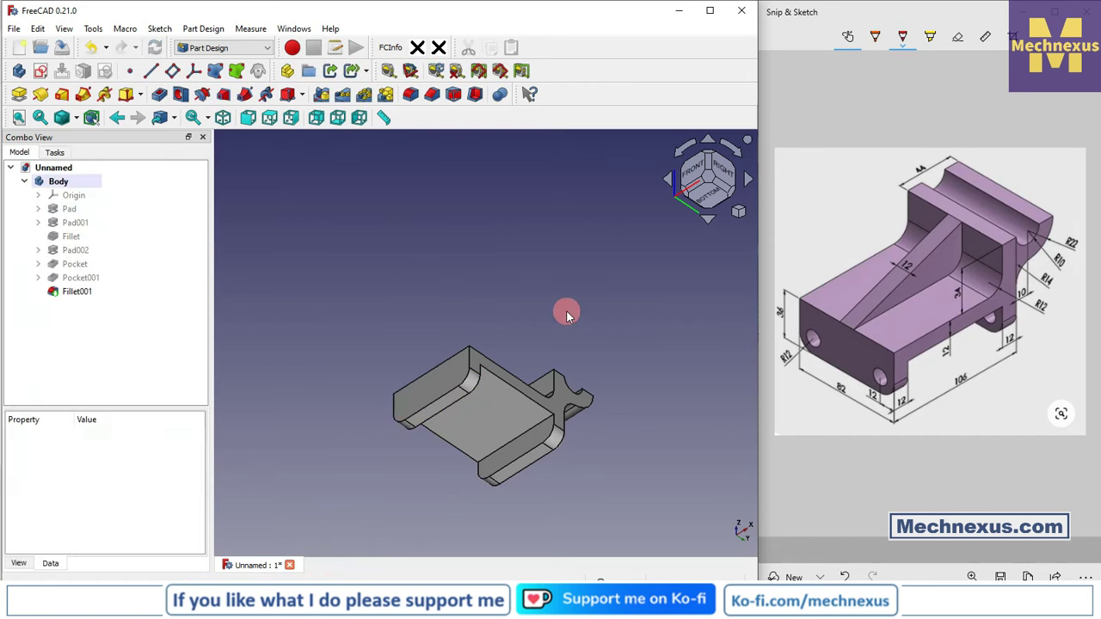
- Return to the isometric view and start a new sketch on the base's front end face
key(0)
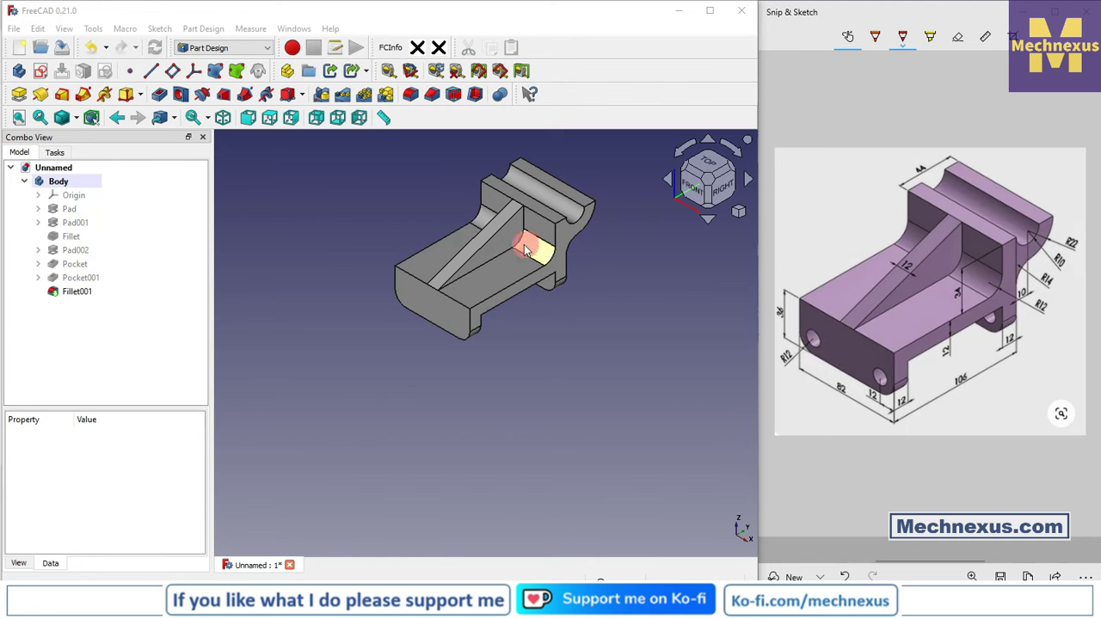
scroll(525, 258, up, 3)
click(397, 378)
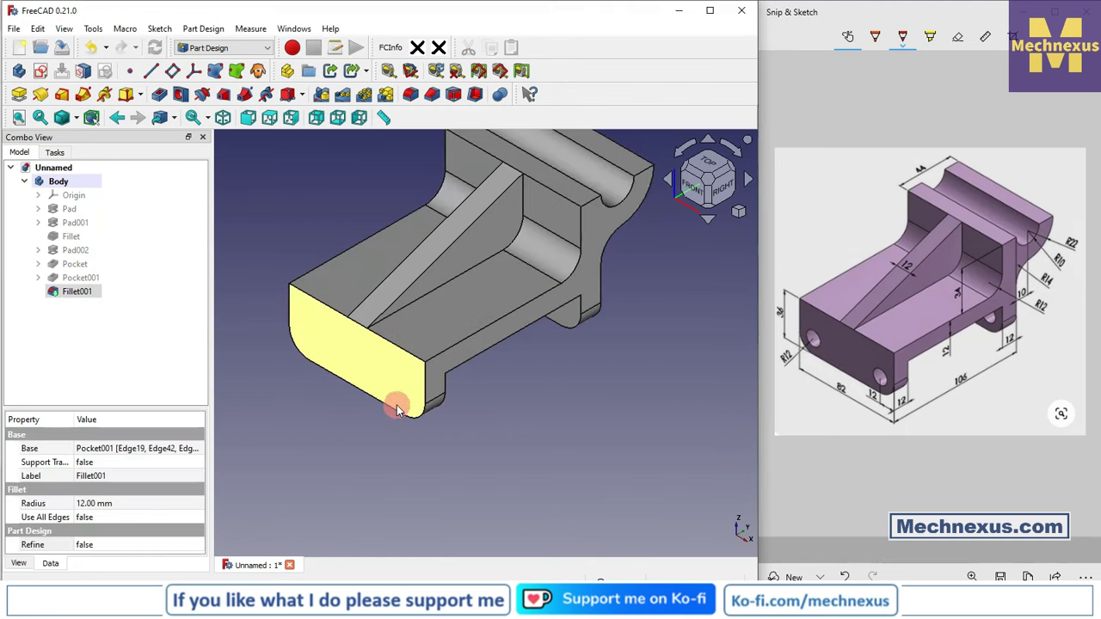
click(39, 71)
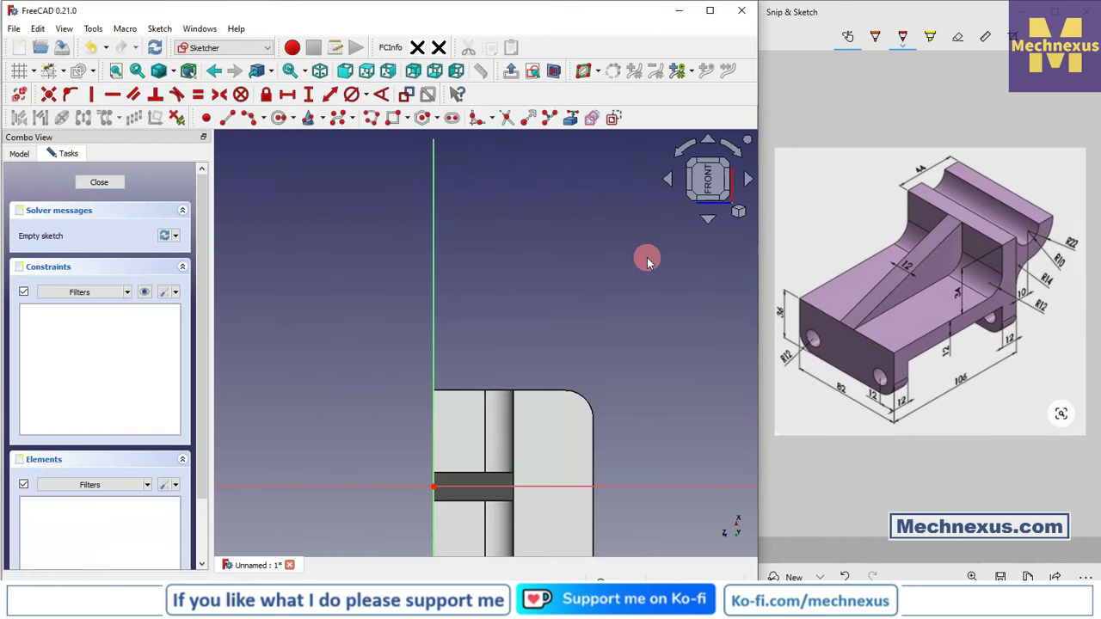
- View the face from the front and link both rounded corner arcs as external geometry
key(0)
click(696, 191)
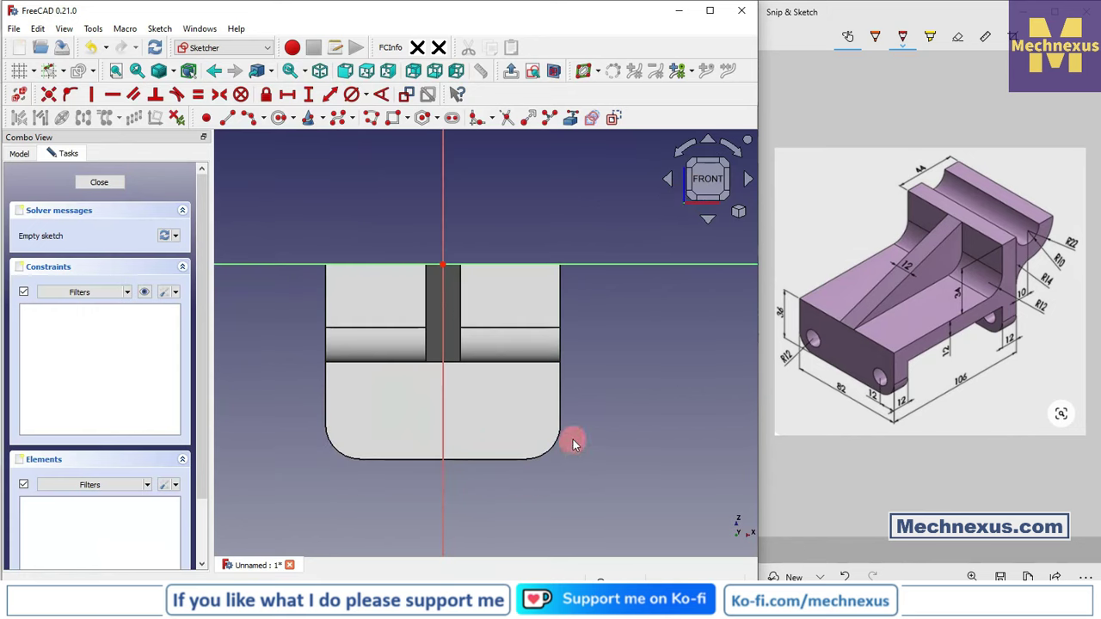
click(570, 118)
click(336, 445)
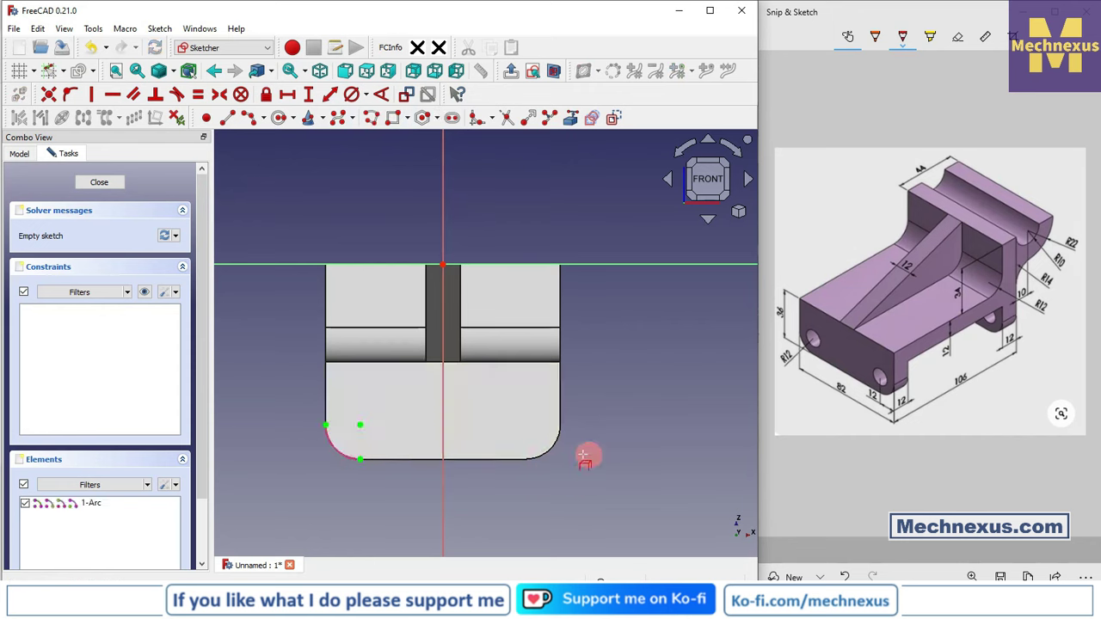
click(553, 453)
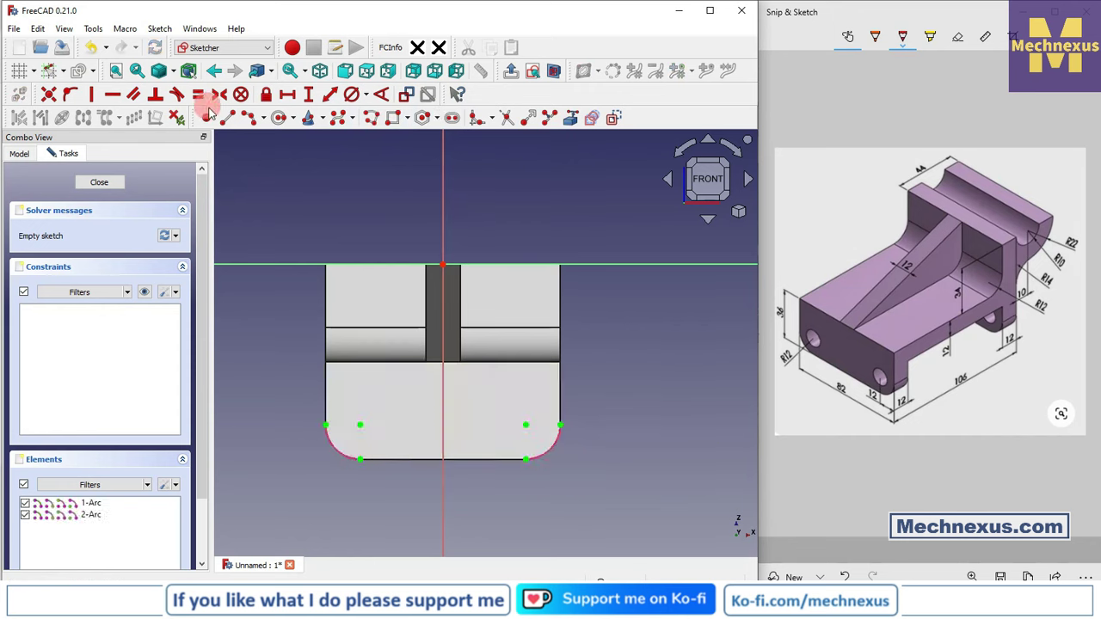
- Draw two circles centred on the left and right rounded corner arcs
click(283, 122)
click(359, 424)
click(381, 416)
click(527, 424)
click(543, 410)
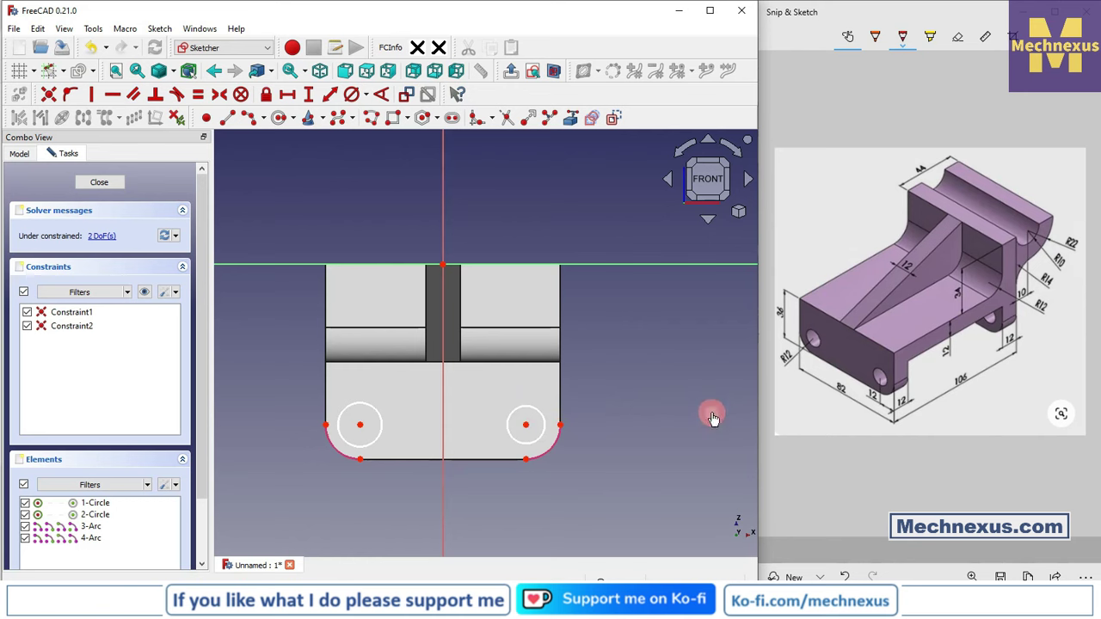
- Make the two circles equal and give them a 10 mm diameter
click(349, 451)
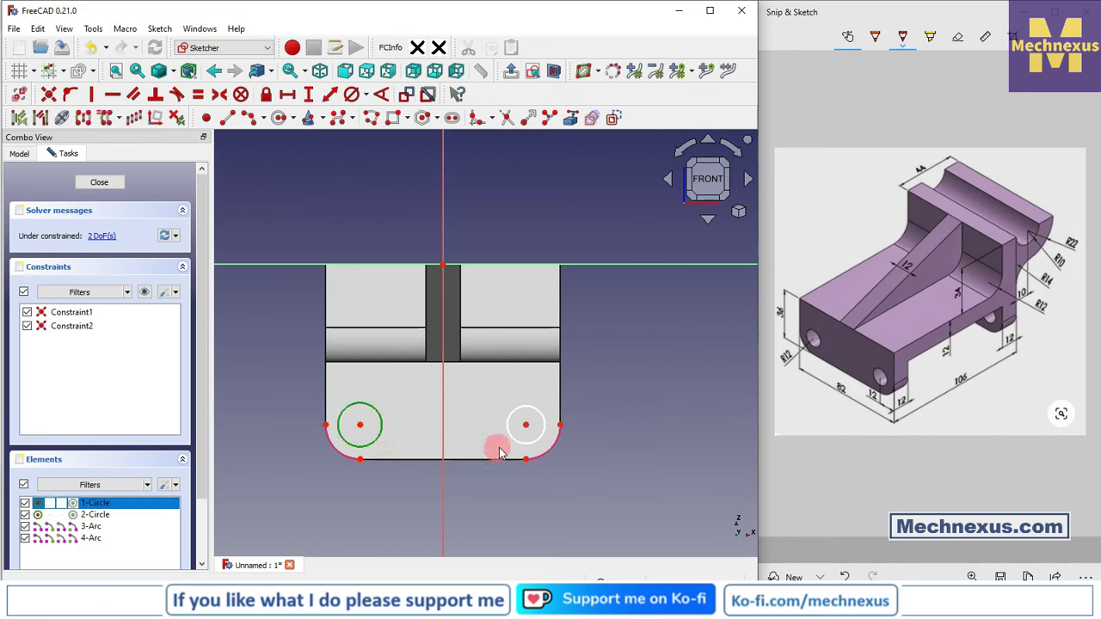
click(516, 448)
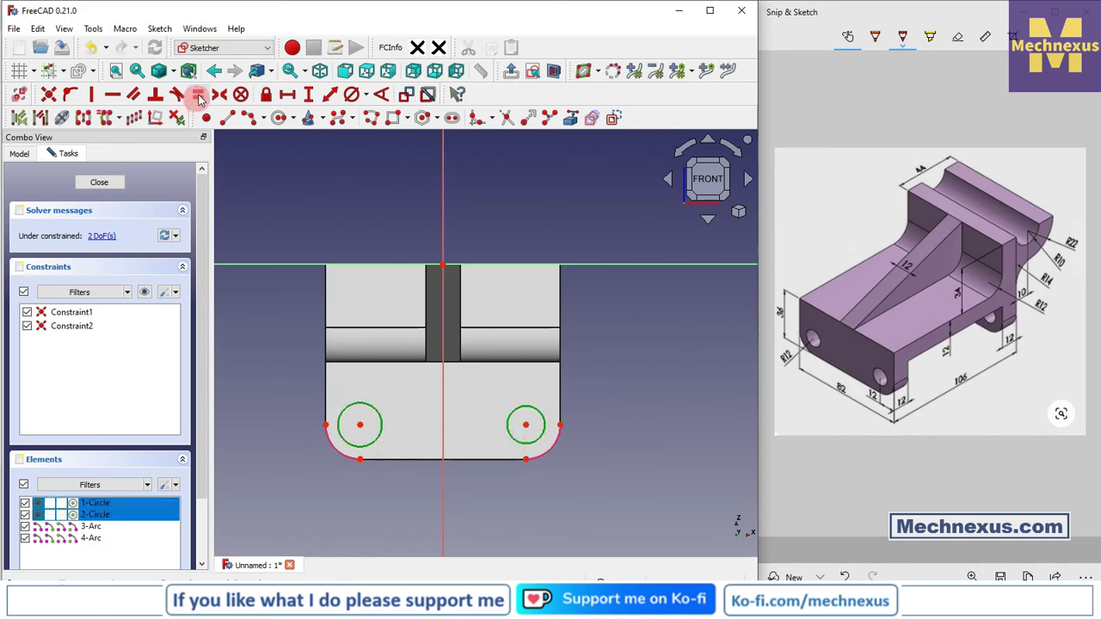
click(198, 94)
click(350, 94)
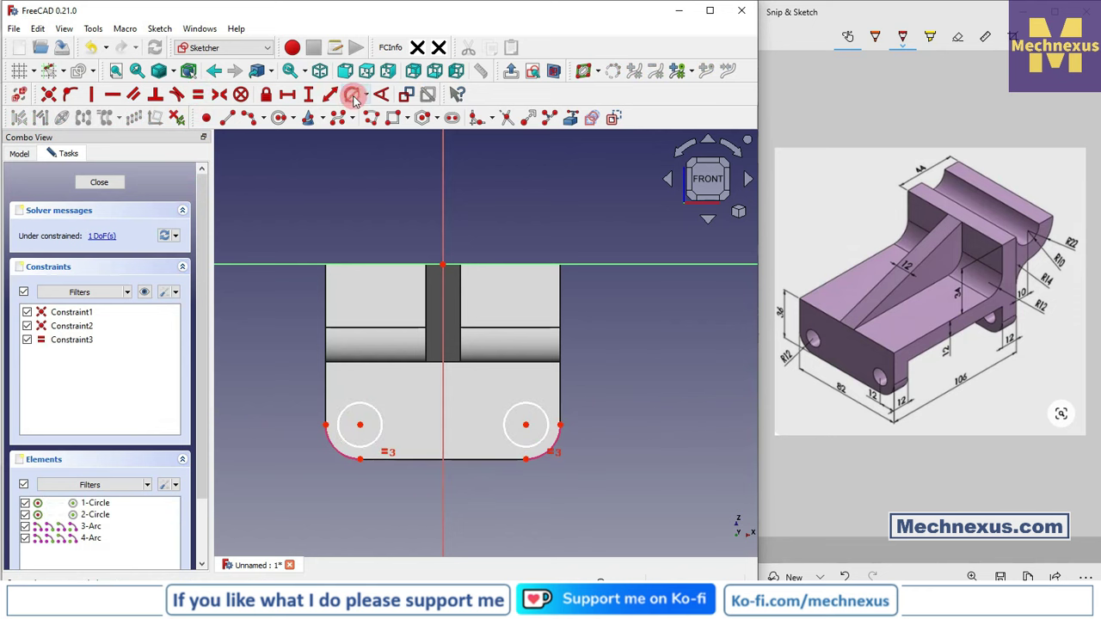
click(343, 400)
click(348, 404)
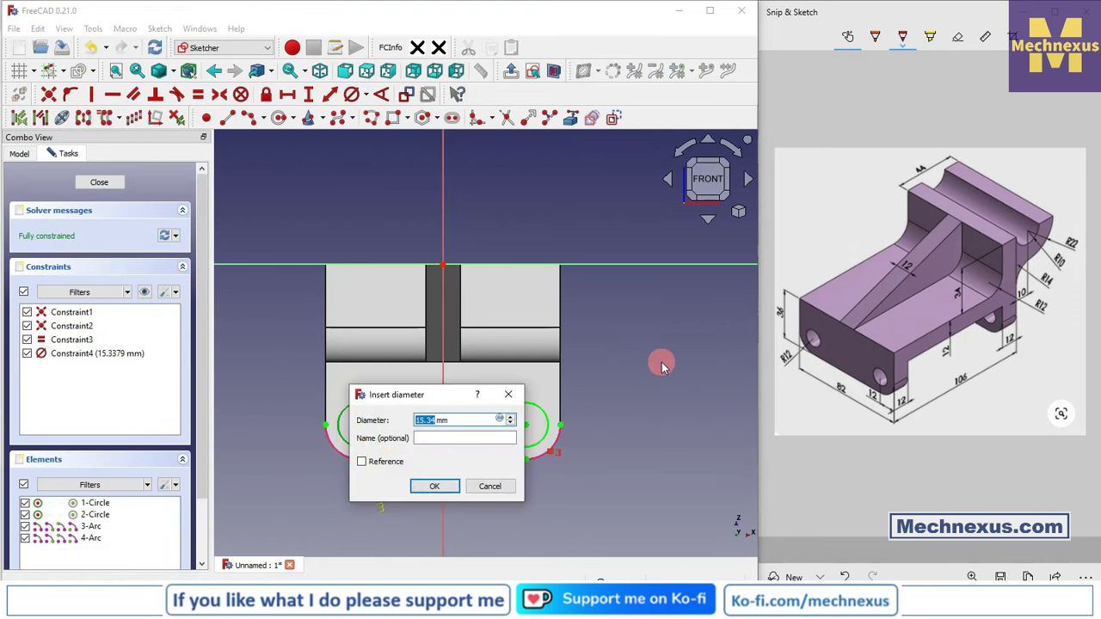
text(10)
key(Return)
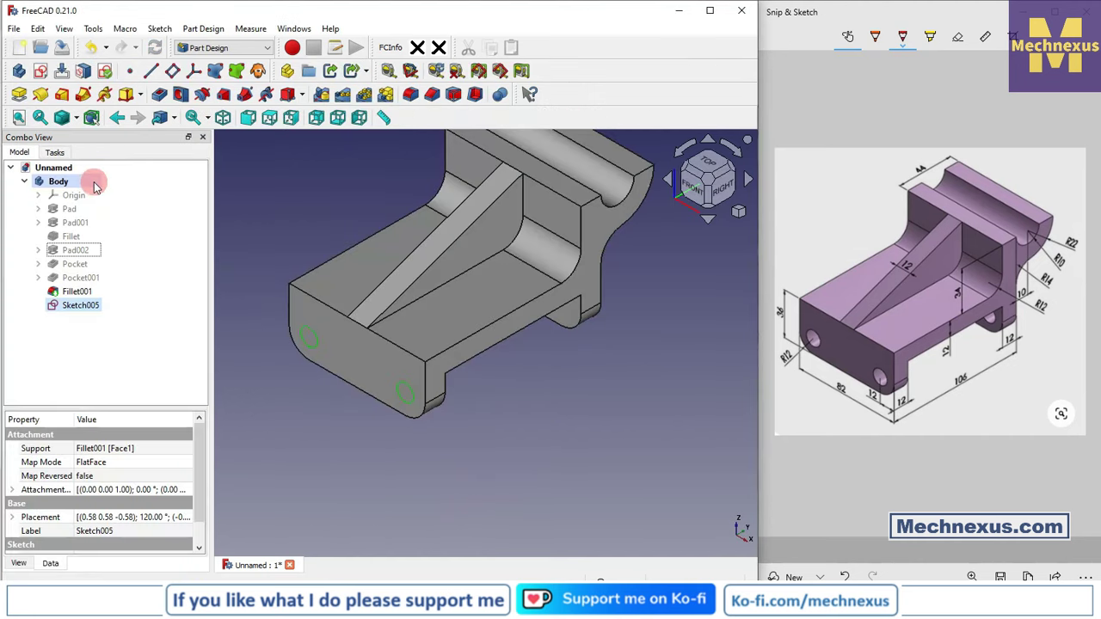
- Pocket Sketch005's two 10 mm circles Through all to make the mounting holes
click(162, 95)
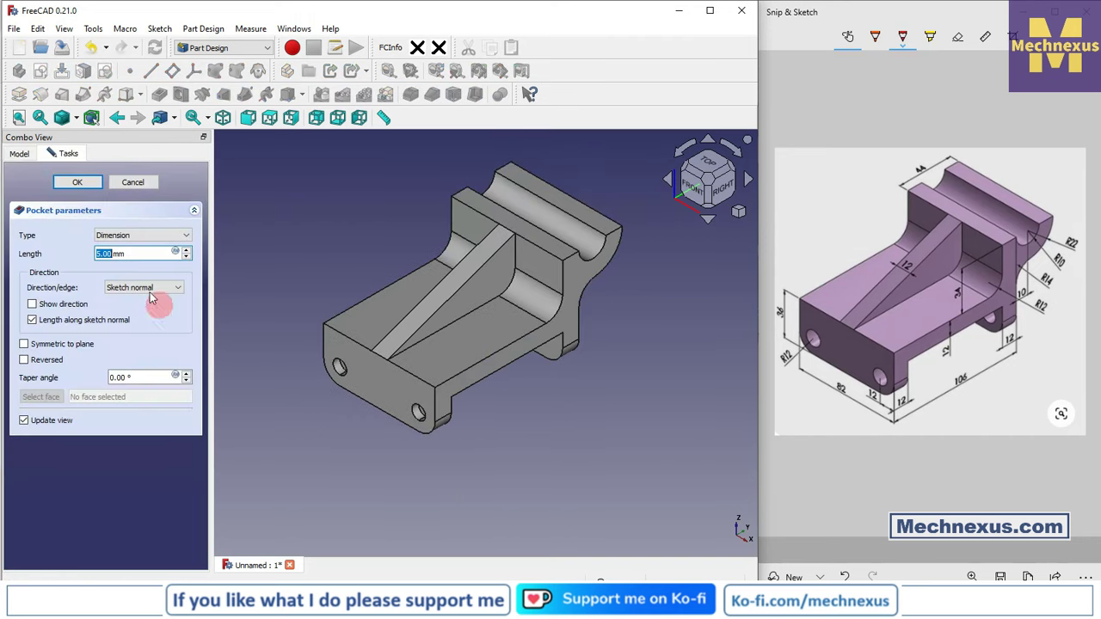
click(142, 235)
click(133, 247)
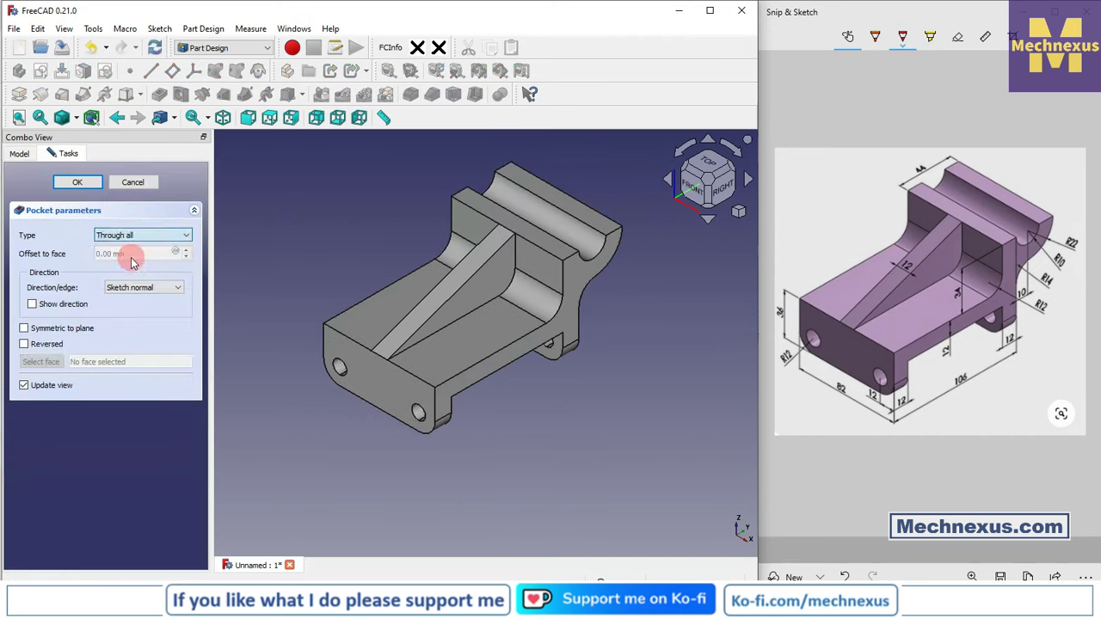
click(76, 182)
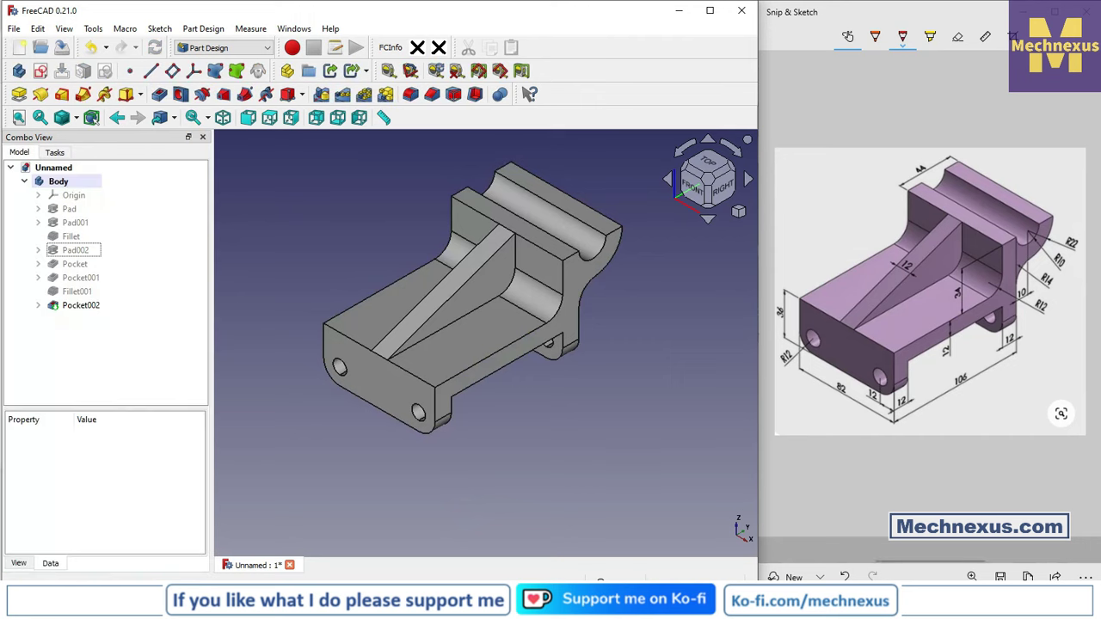
key(alt+Tab)
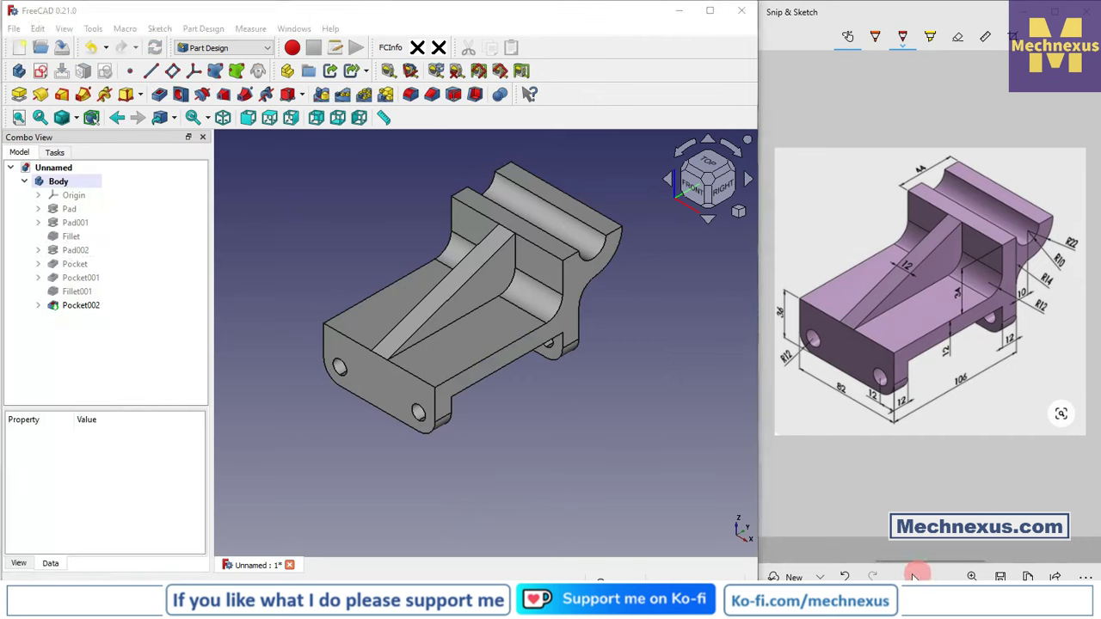
scroll(520, 446, down, 3)
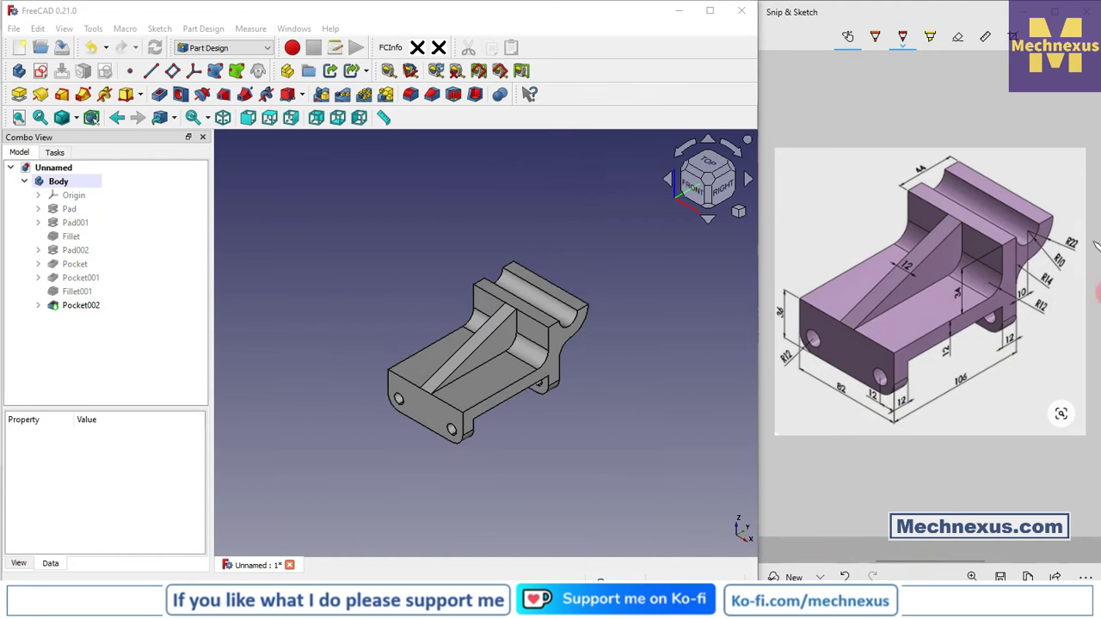
scroll(508, 379, up, 3)
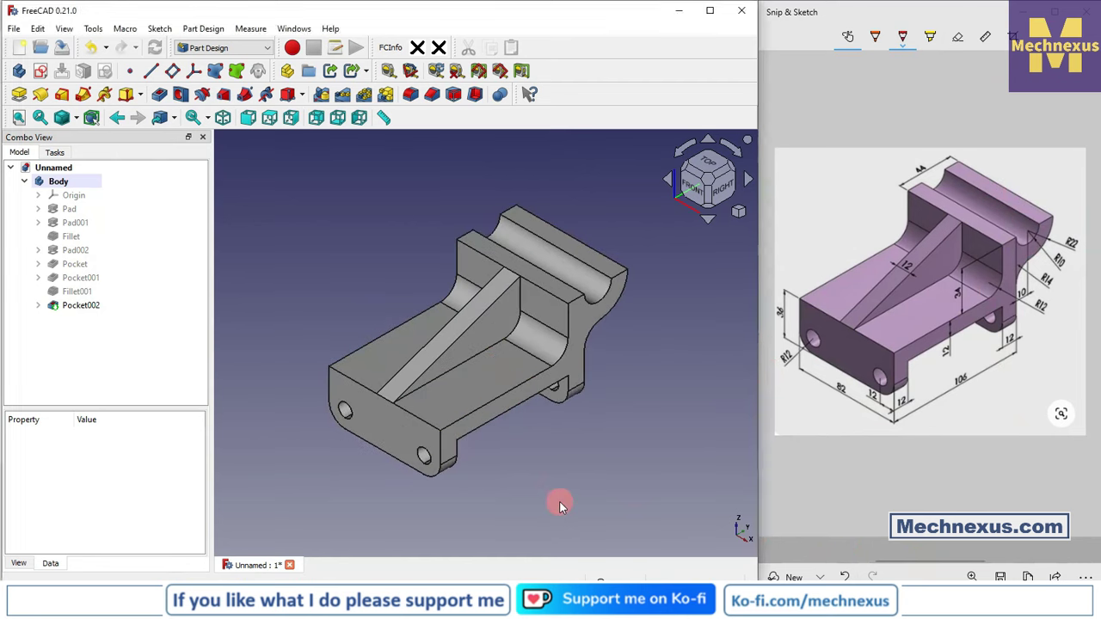
- Change Pocket002's shape colour in its Appearance settings to light pink #ffaaff
right_click(73, 307)
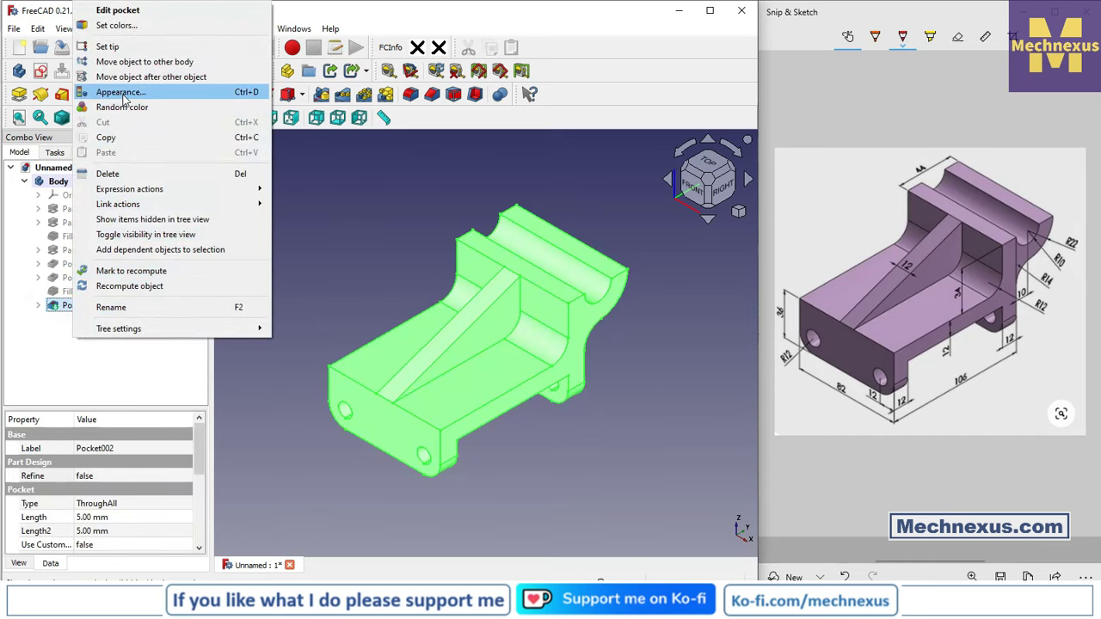
key(Escape)
click(124, 94)
click(143, 344)
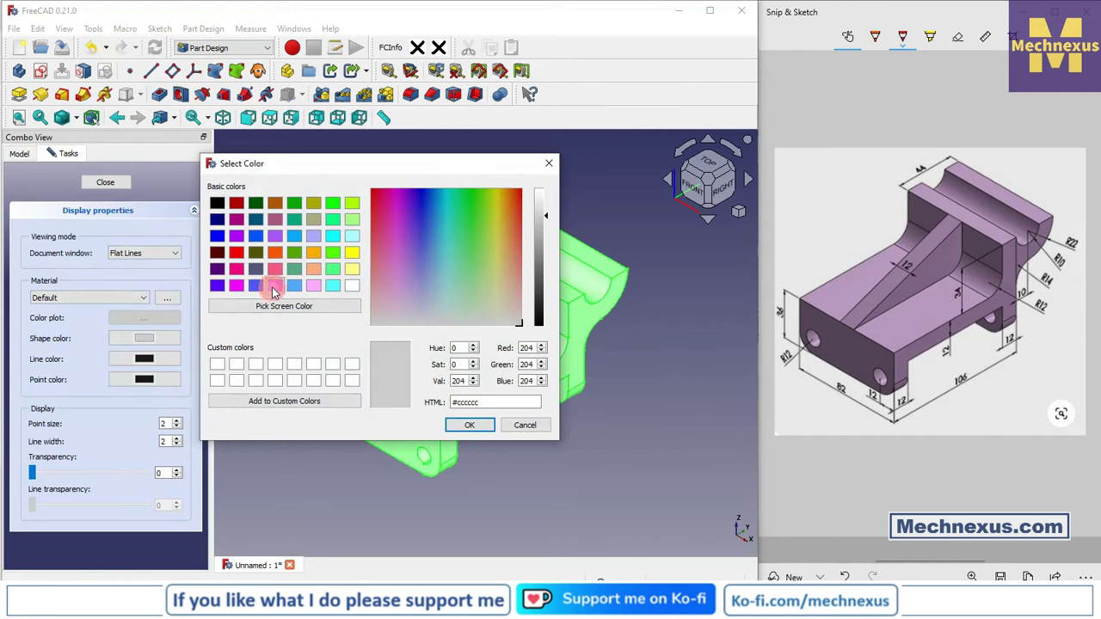
click(275, 285)
click(312, 285)
click(469, 425)
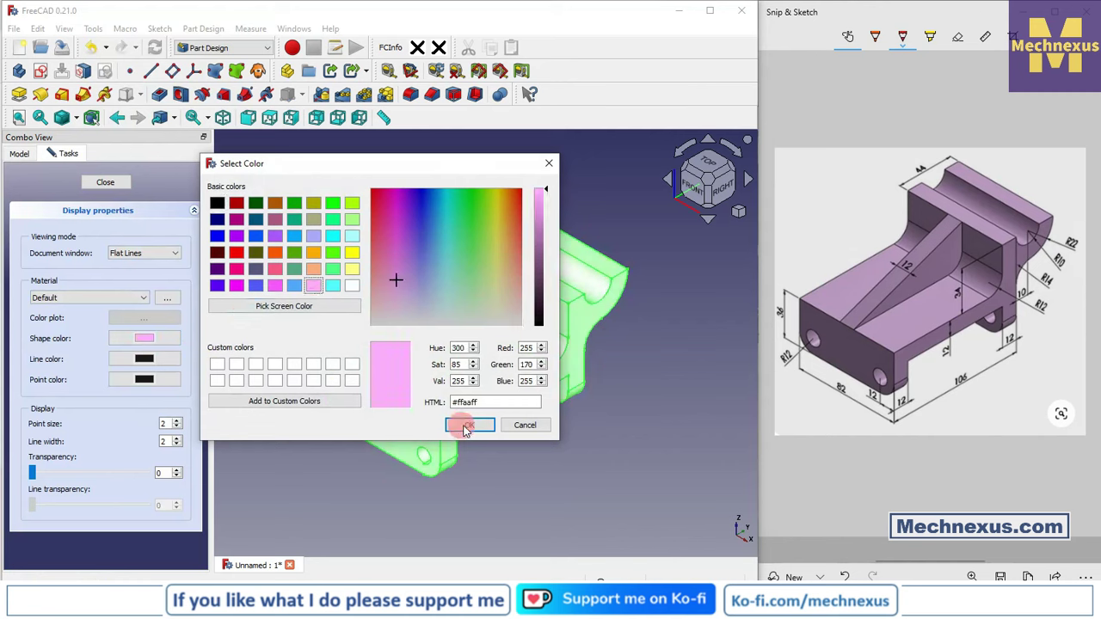
click(551, 488)
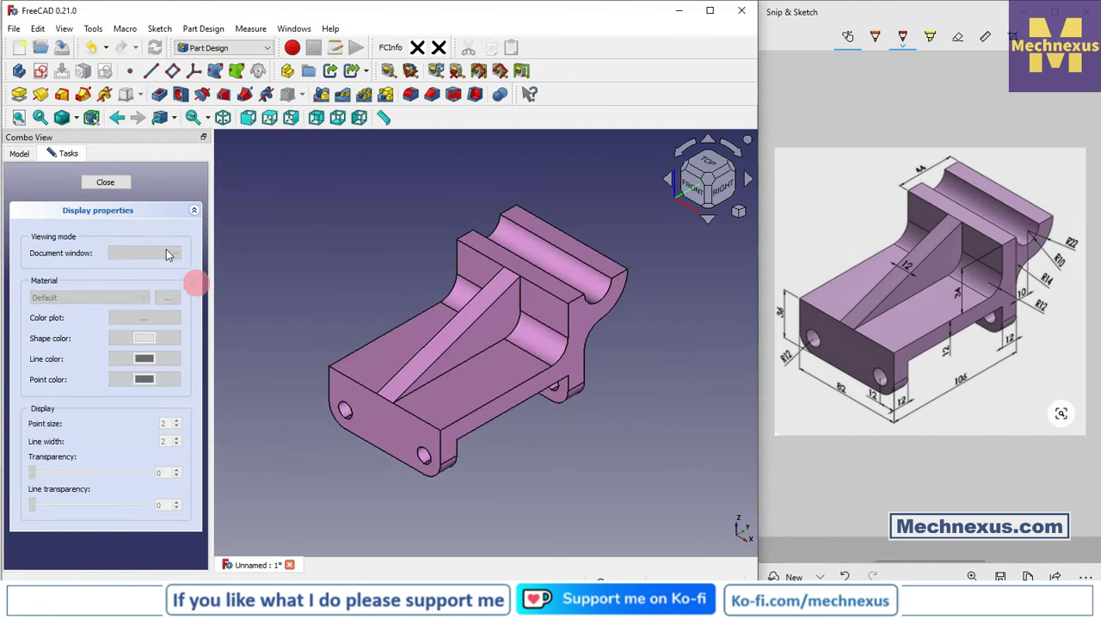
click(105, 183)
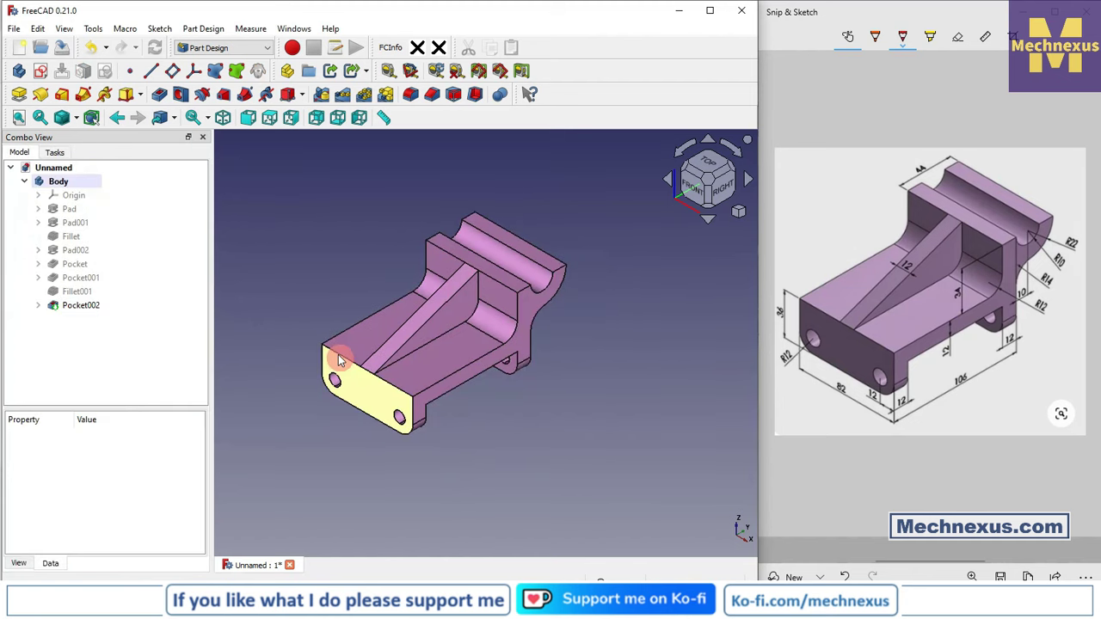
middle_drag(529, 523, 568, 521)
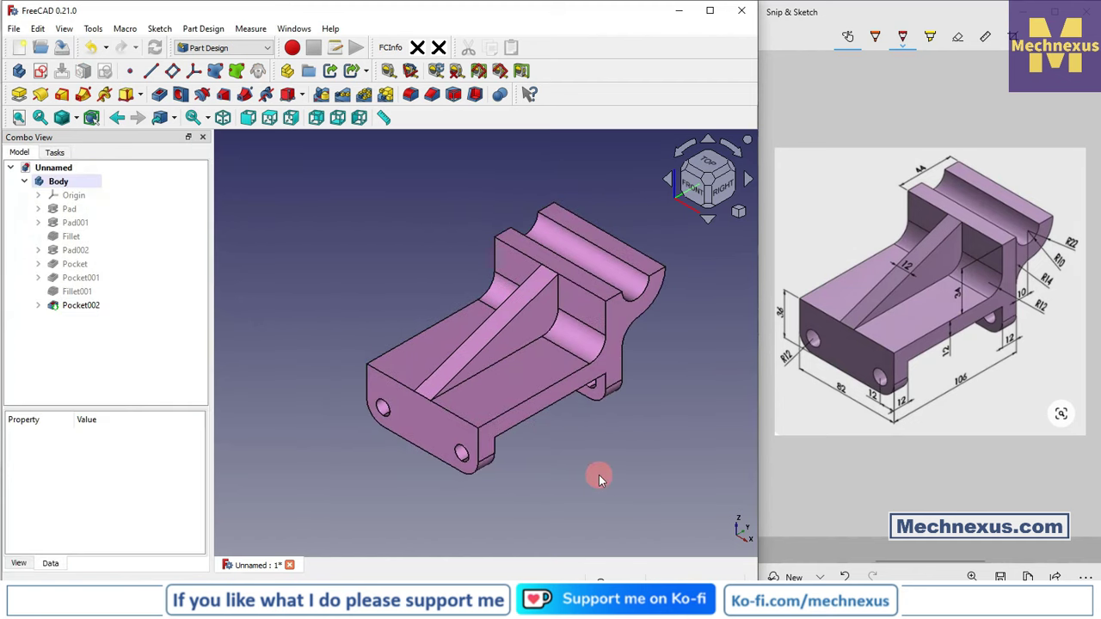
middle_drag(588, 481, 532, 489)
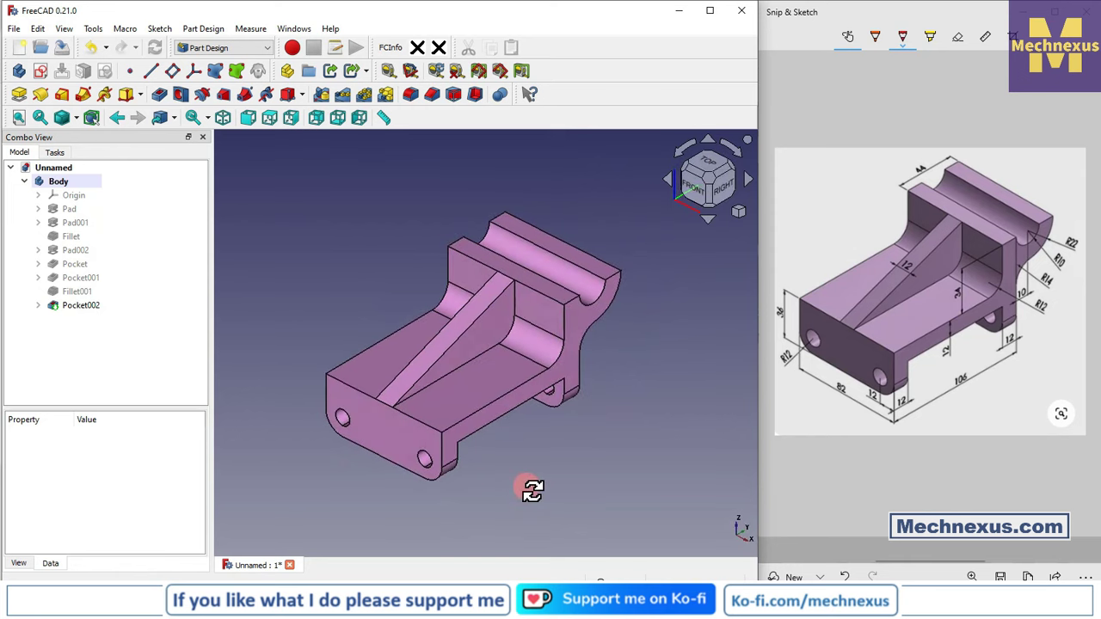
middle_drag(532, 490, 508, 495)
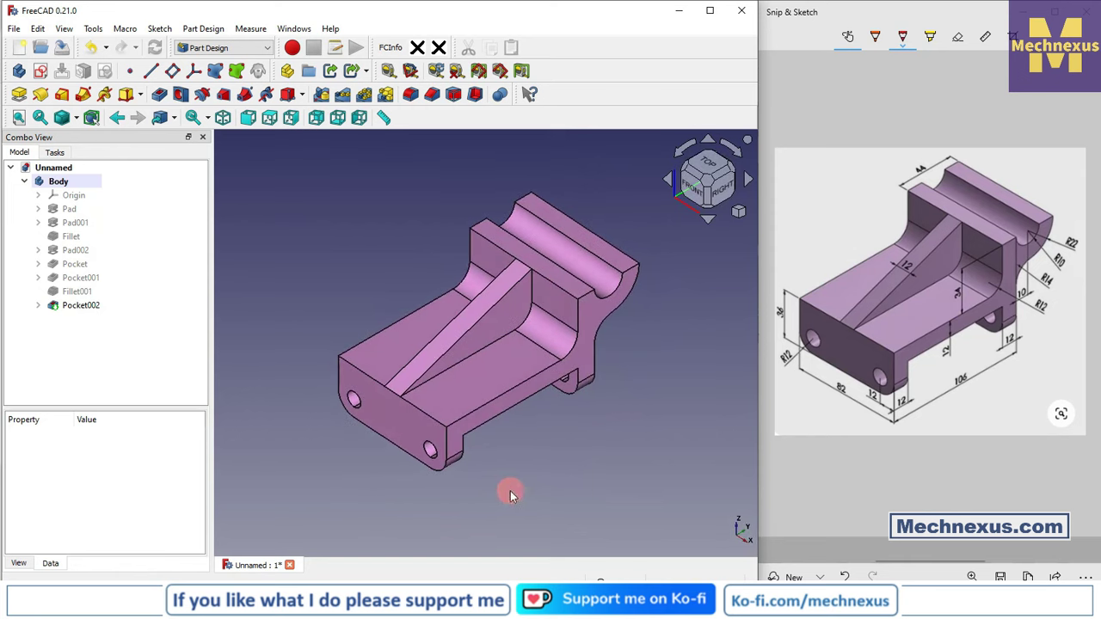
middle_drag(563, 449, 569, 416)
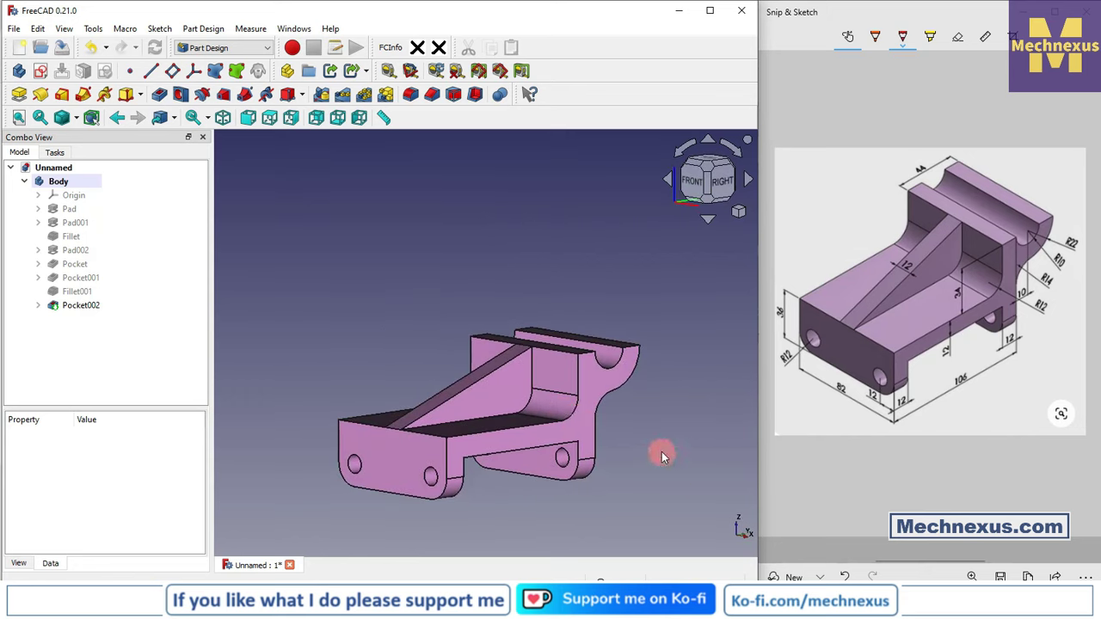